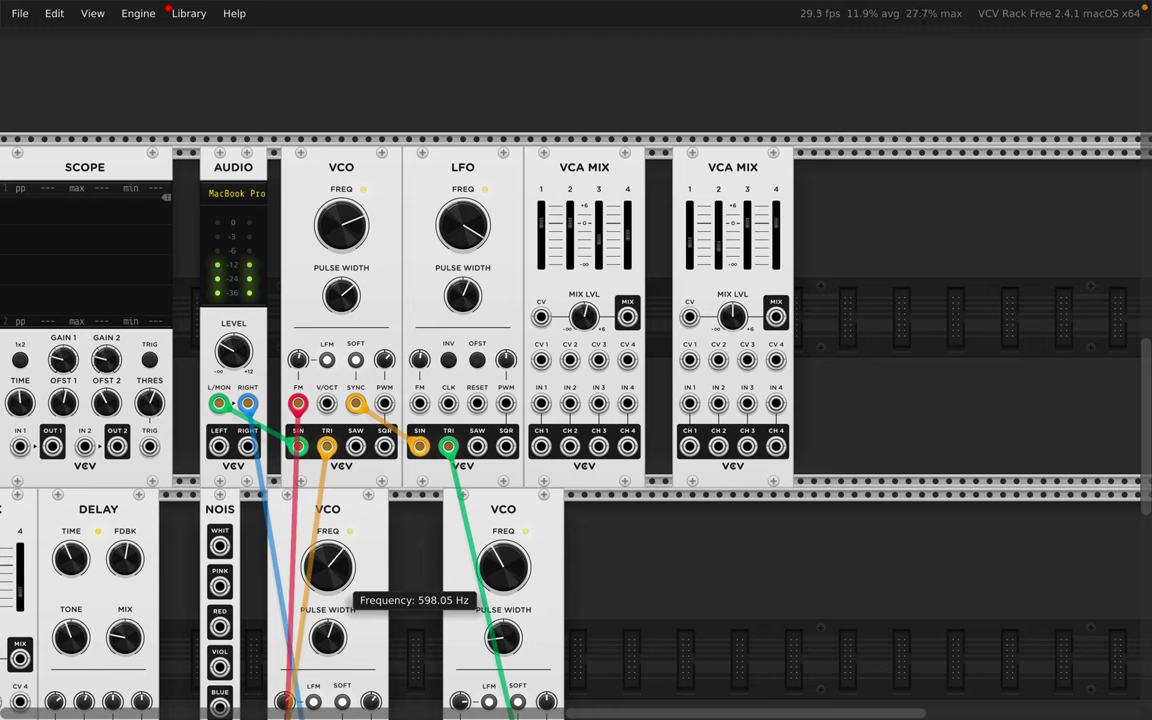
Step: Adjust frequency and pulse width on both lower-row VCOs, with the second one's pulse width at about 46.8%
{"action": "left_click_drag", "start_coordinate": [328, 566], "coordinate": [328, 585]}
{"action": "left_click_drag", "start_coordinate": [328, 585], "coordinate": [330, 557]}
{"action": "left_click_drag", "start_coordinate": [331, 634], "coordinate": [331, 636]}
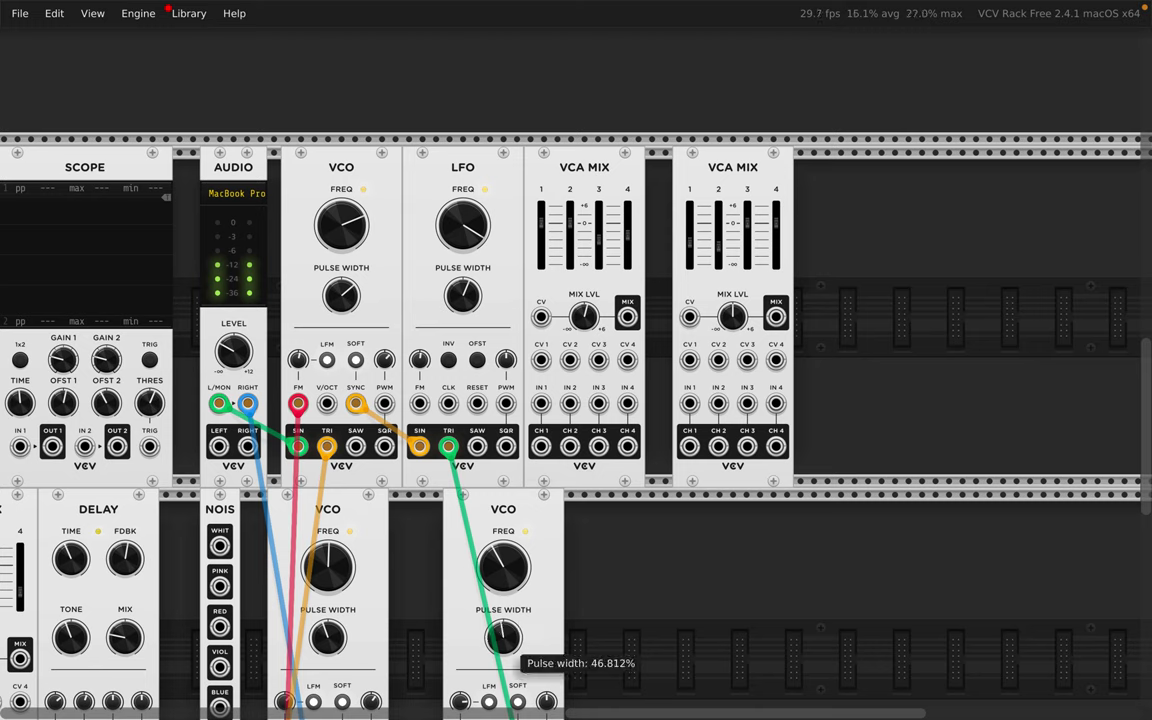
{"action": "left_click_drag", "start_coordinate": [506, 638], "coordinate": [506, 635]}
{"action": "left_click_drag", "start_coordinate": [502, 552], "coordinate": [502, 530]}
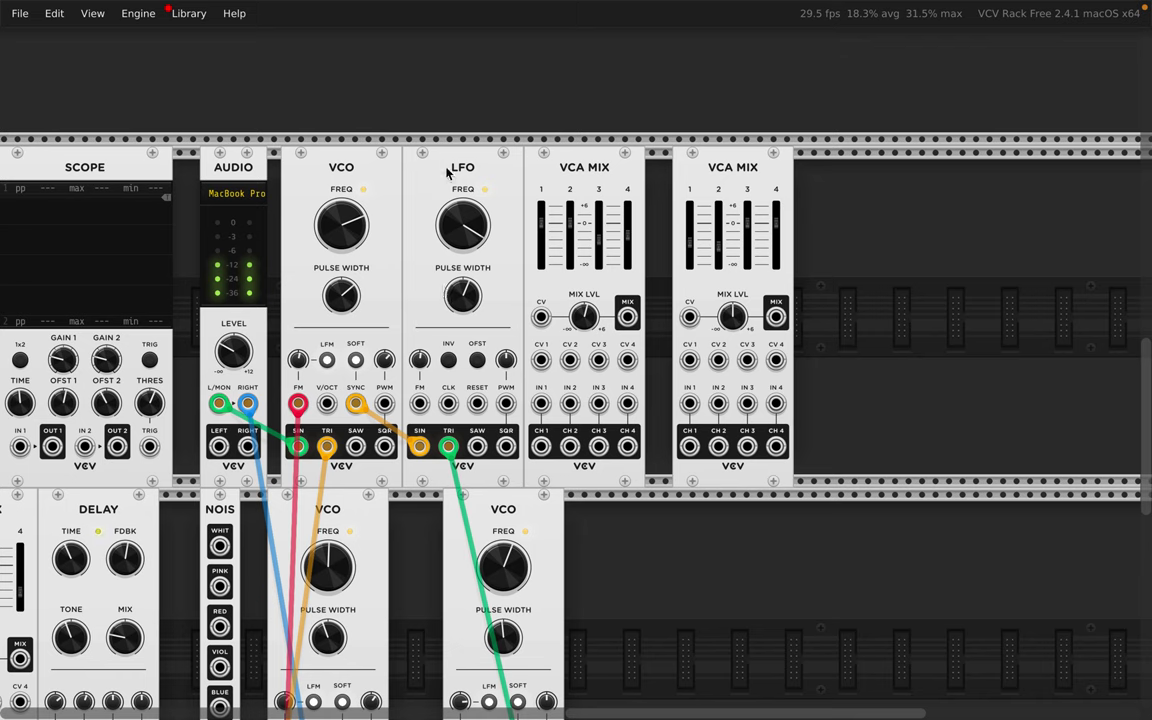
Step: Set the LFO frequency to 561.26 Hz and the upper-row VCO frequency to 1612.9 Hz
{"action": "left_click_drag", "start_coordinate": [457, 218], "coordinate": [457, 206]}
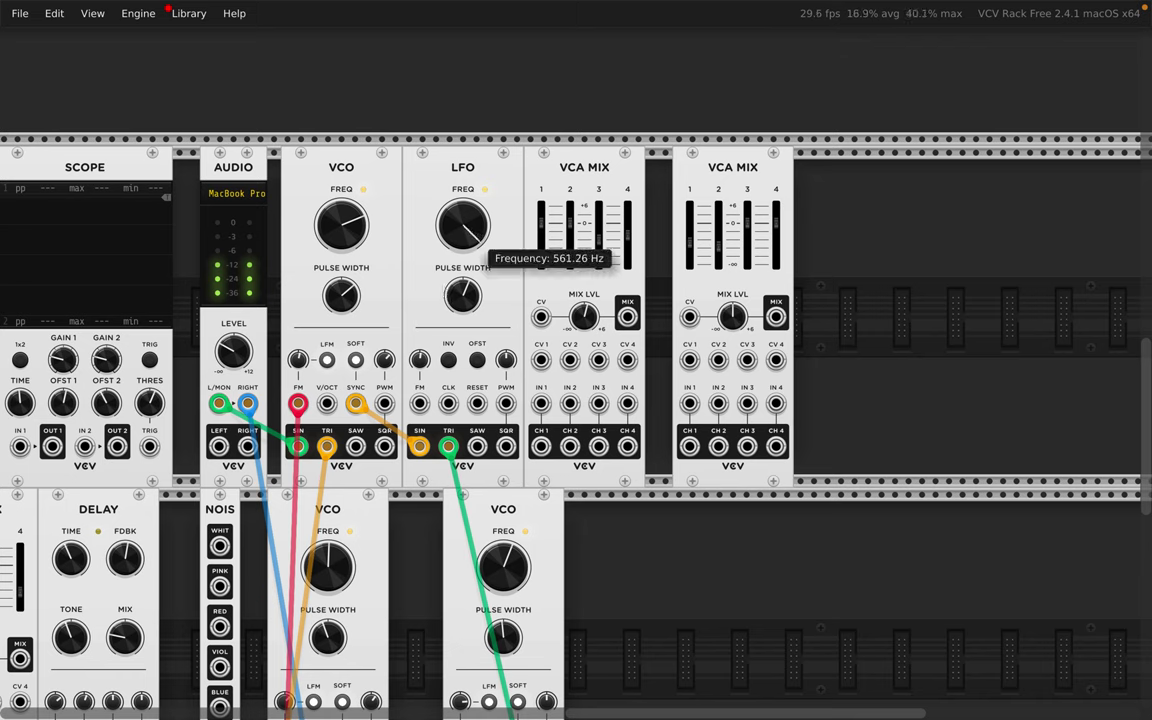
{"action": "left_click_drag", "start_coordinate": [350, 230], "coordinate": [345, 204]}
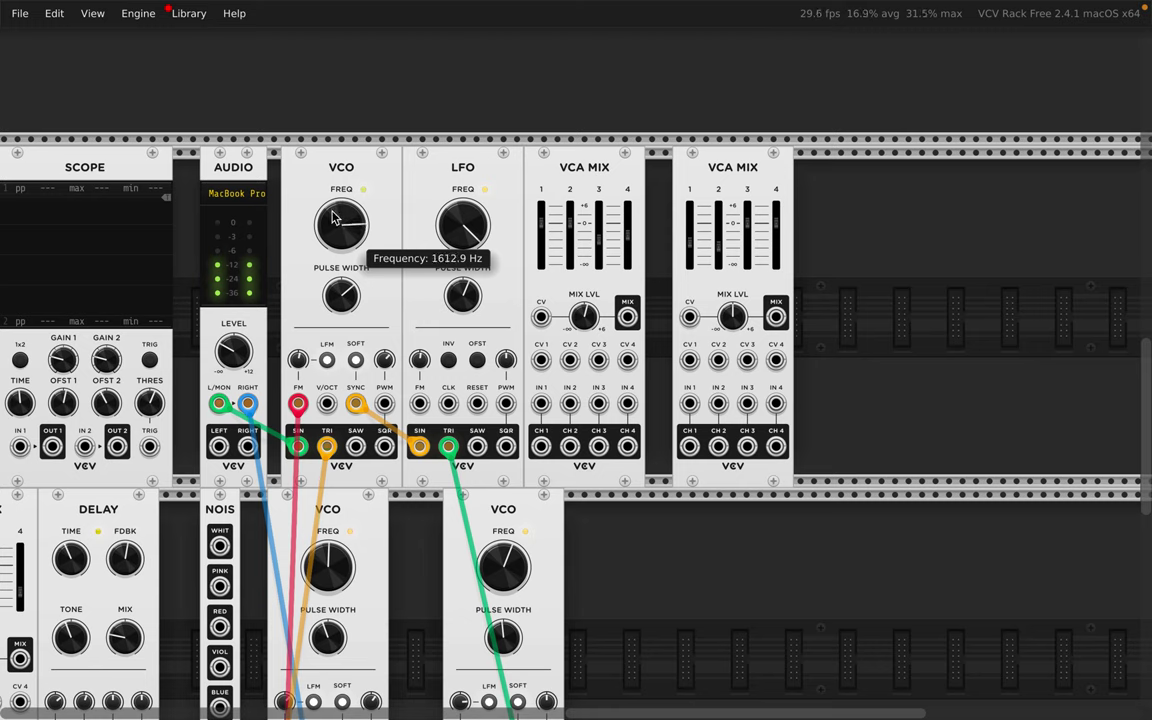
Step: Turn on the LFO's invert option with offset off, and raise its pulse width modulation amount
{"action": "left_click", "coordinate": [477, 360]}
{"action": "left_click", "coordinate": [448, 361]}
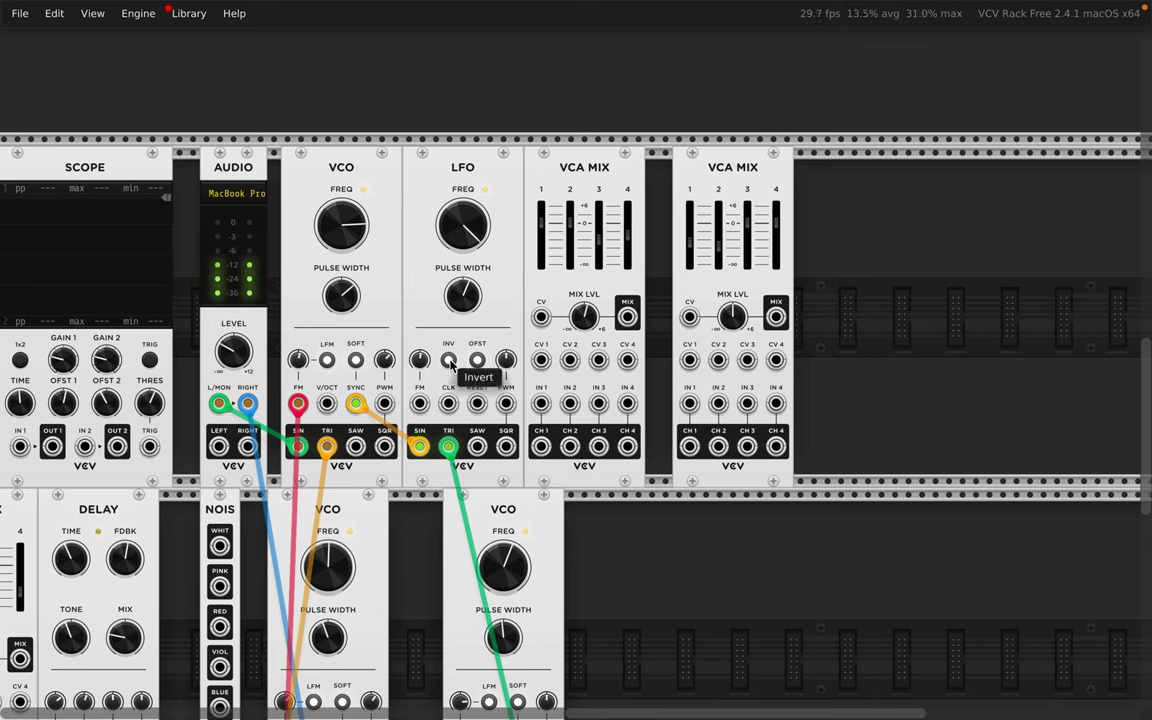
{"action": "left_click", "coordinate": [477, 361]}
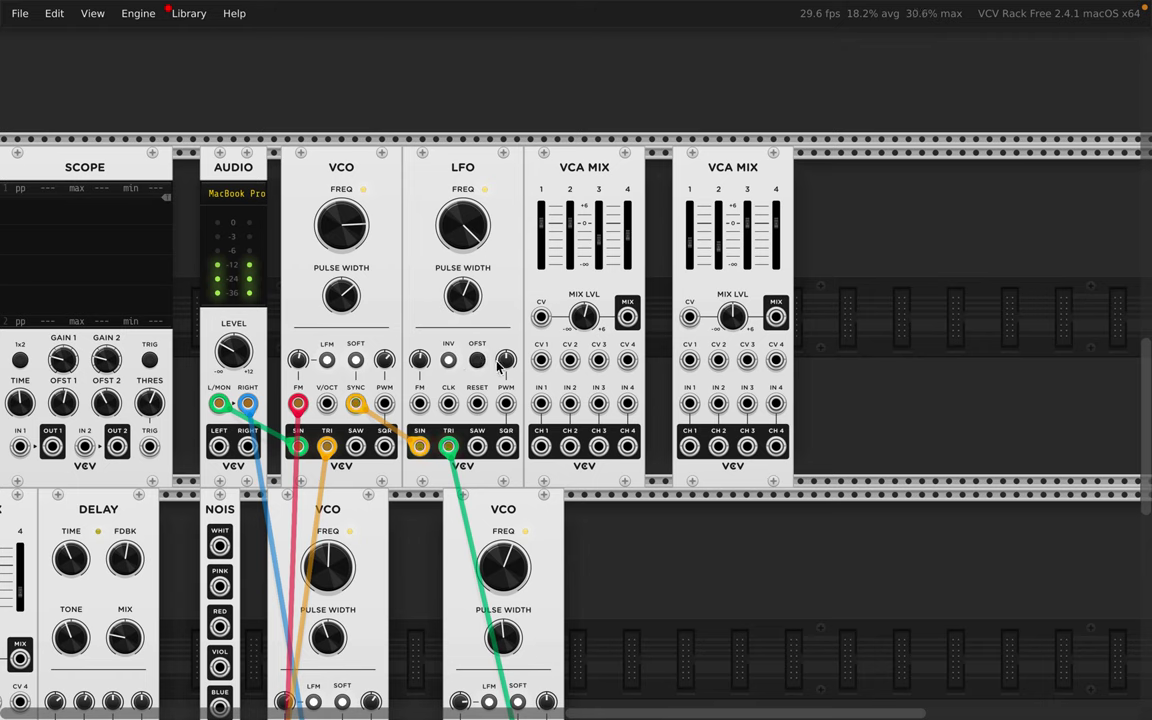
{"action": "left_click_drag", "start_coordinate": [507, 345], "coordinate": [507, 322]}
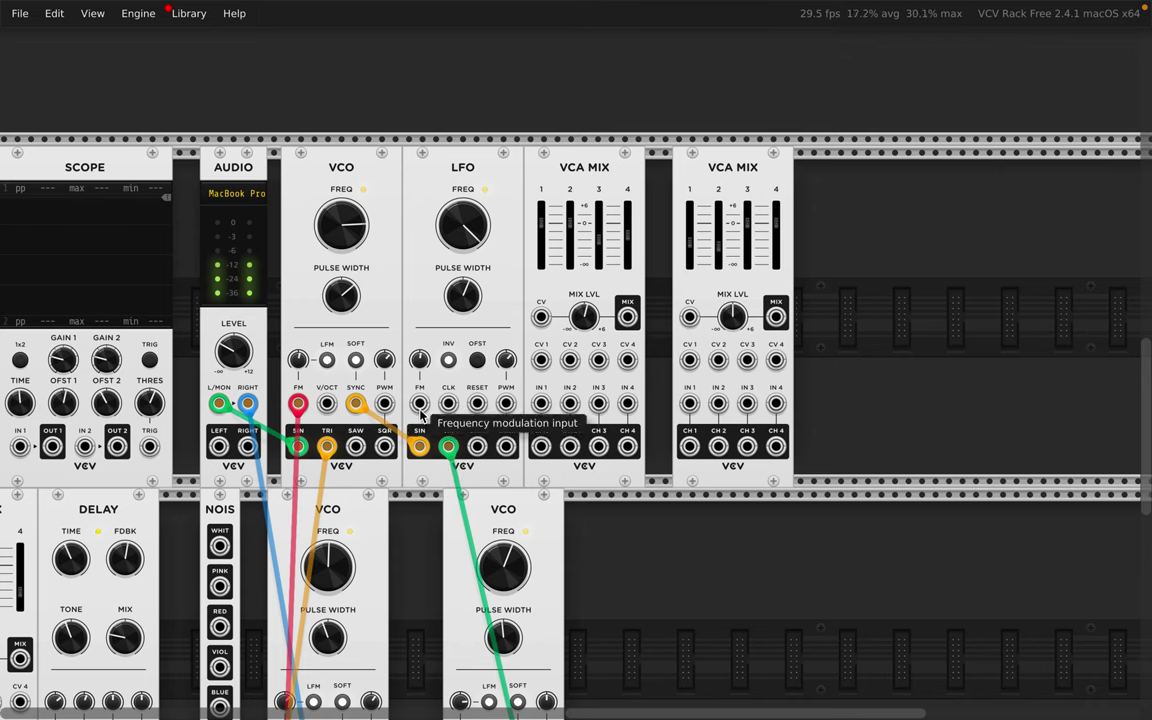
Step: Patch the upper-row VCO's sawtooth output into the LFO's frequency modulation input
{"action": "left_click_drag", "start_coordinate": [356, 446], "coordinate": [375, 465]}
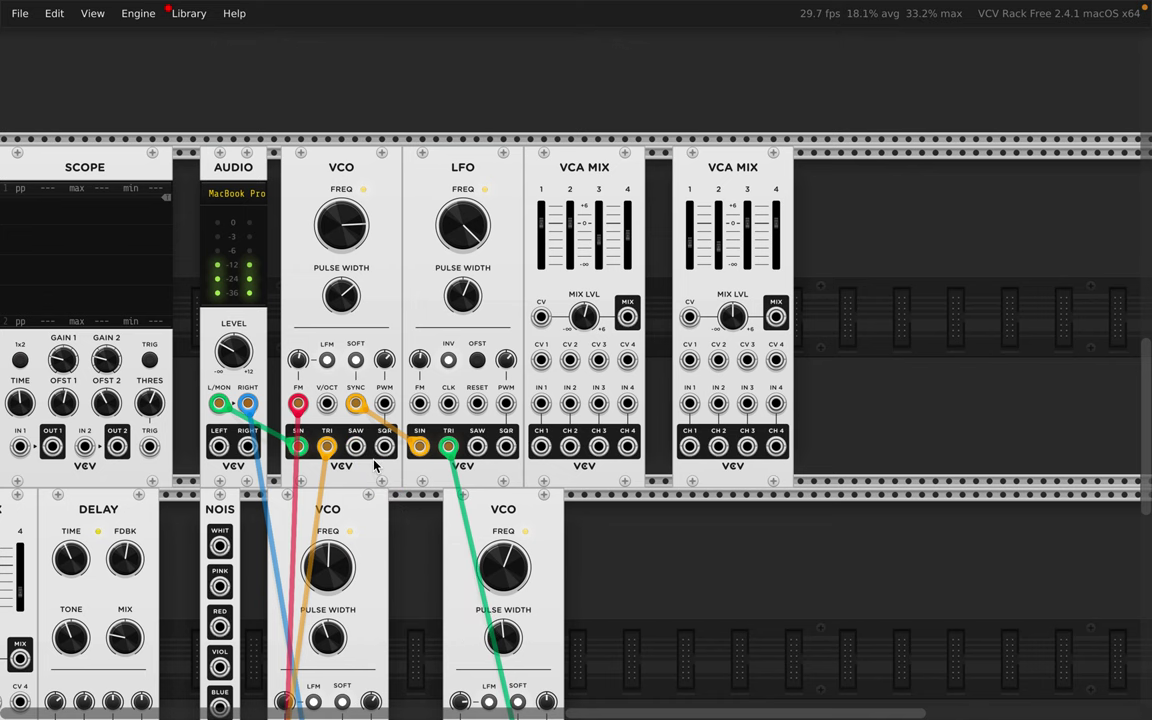
{"action": "scroll", "coordinate": [380, 460], "scroll_direction": "down", "scroll_amount": 5}
{"action": "scroll", "coordinate": [393, 450], "scroll_direction": "up", "scroll_amount": 2}
{"action": "scroll", "coordinate": [396, 446], "scroll_direction": "right", "scroll_amount": 1}
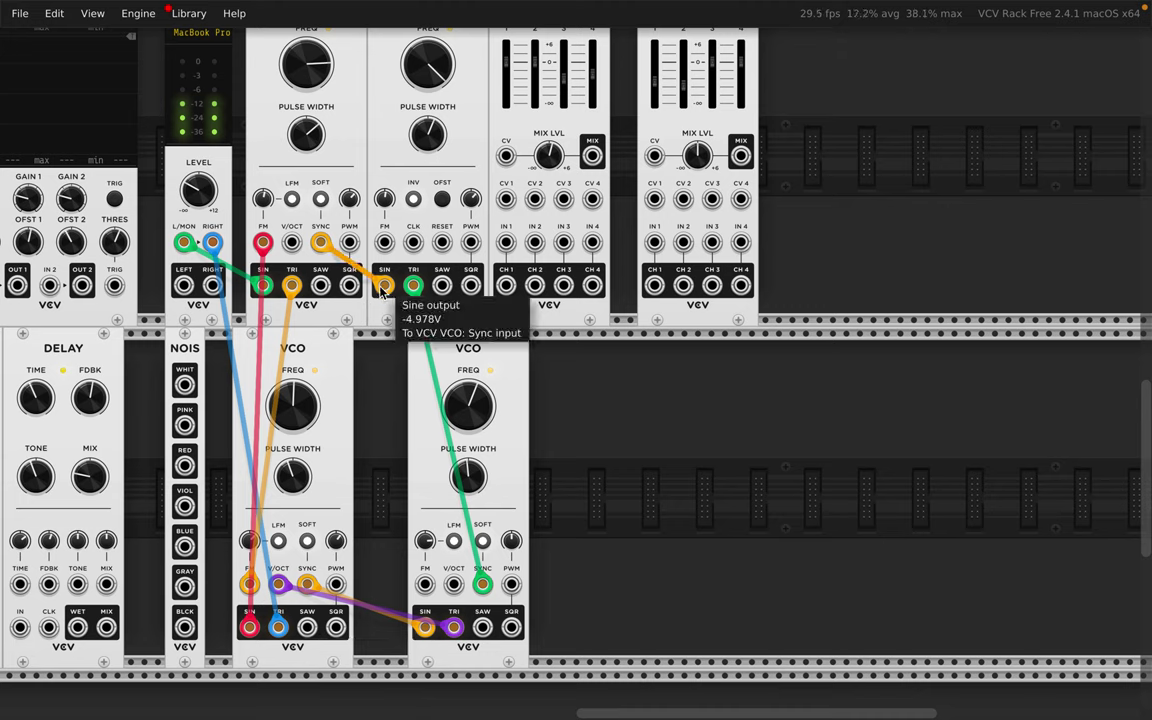
{"action": "left_click_drag", "start_coordinate": [320, 285], "coordinate": [385, 242]}
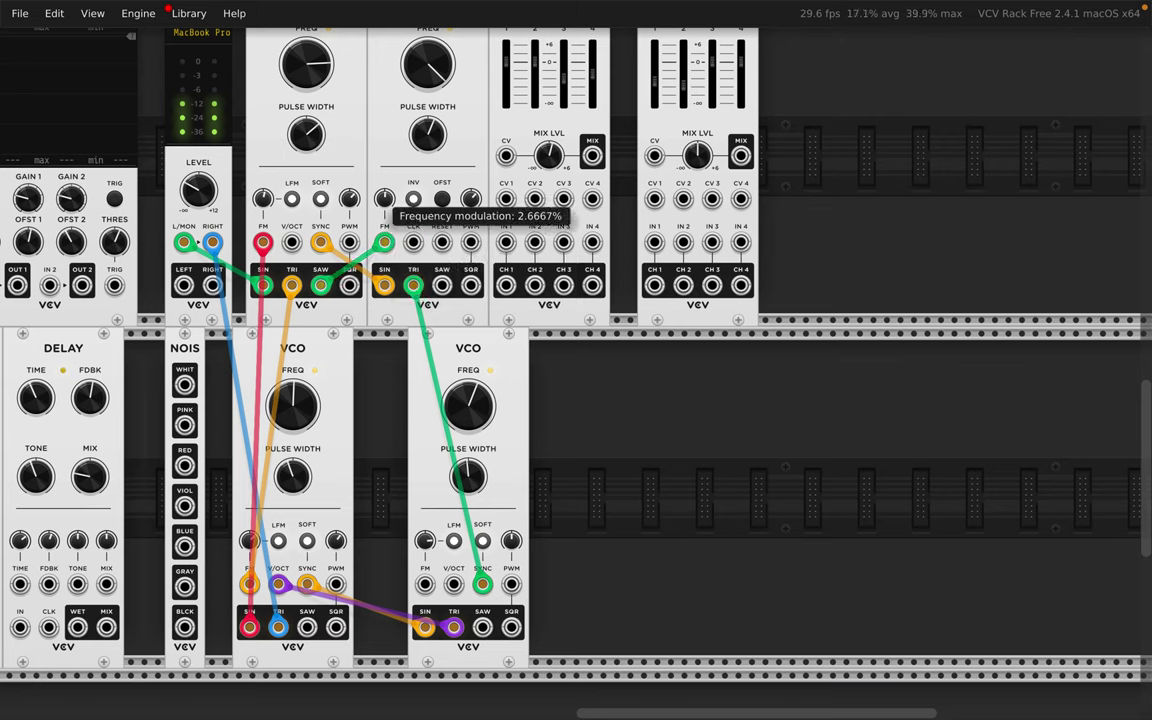
Step: Set the LFO frequency to 18.226 Hz and readjust the modulation amounts on the LFO and the upper-row VCO
{"action": "left_click_drag", "start_coordinate": [384, 198], "coordinate": [384, 157]}
{"action": "left_click_drag", "start_coordinate": [443, 78], "coordinate": [420, 85]}
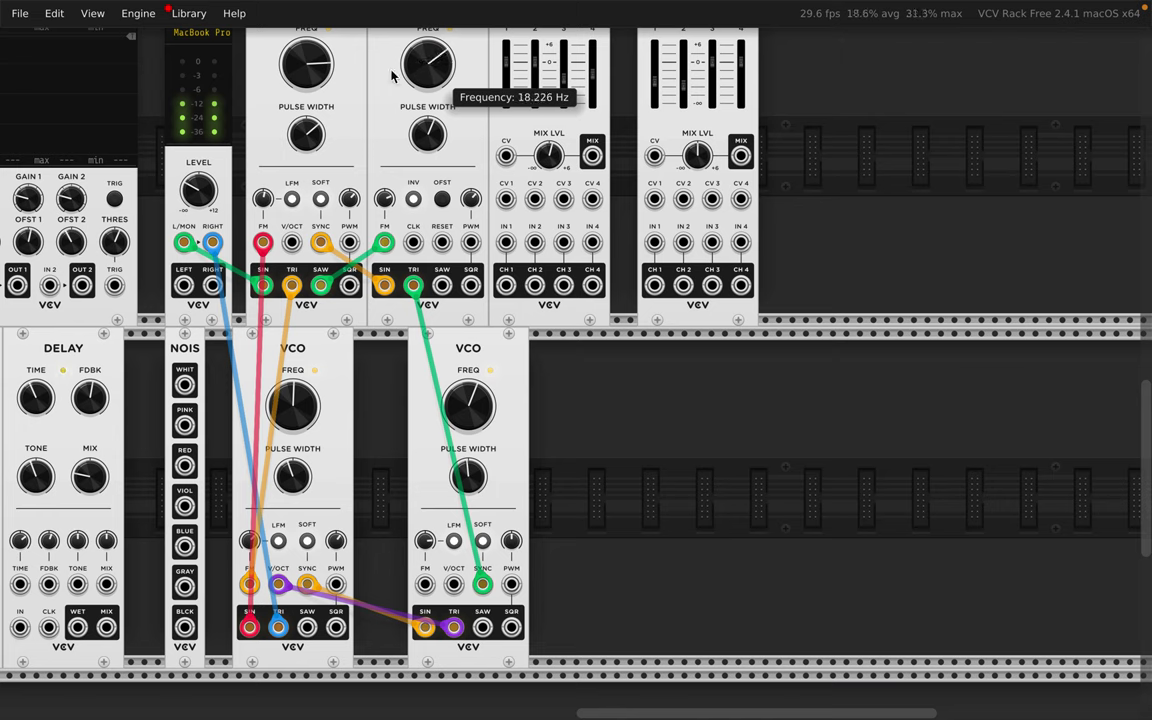
{"action": "left_click_drag", "start_coordinate": [261, 198], "coordinate": [261, 201]}
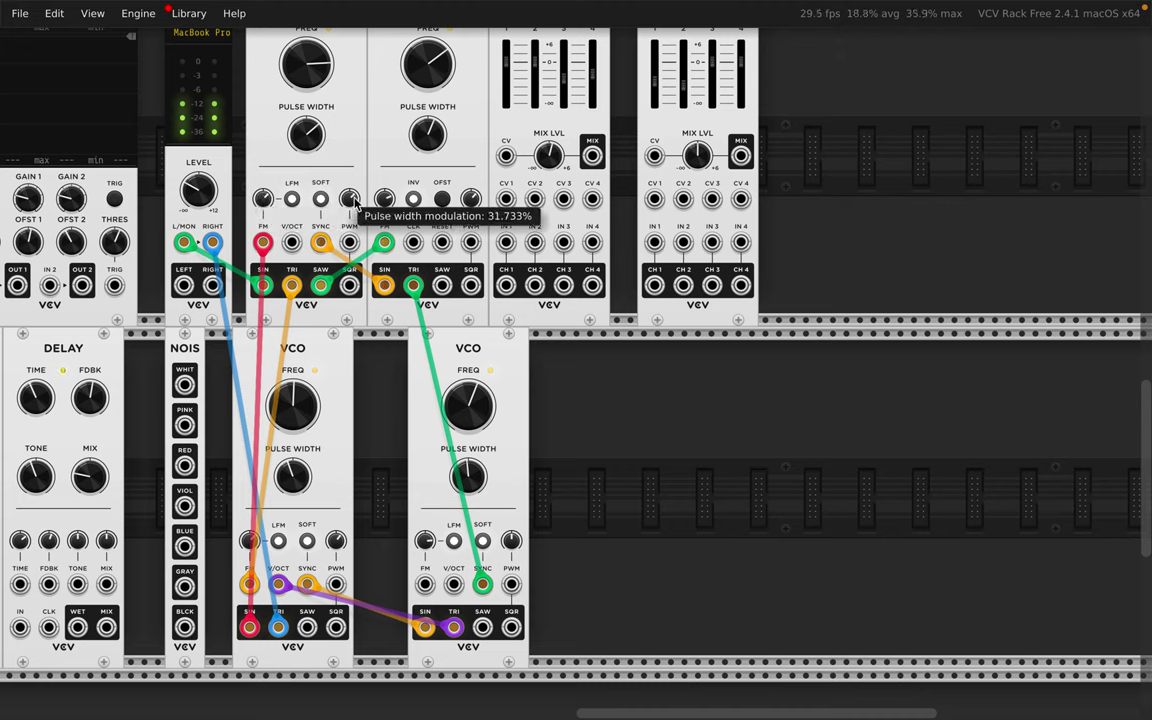
{"action": "left_click_drag", "start_coordinate": [349, 198], "coordinate": [349, 200]}
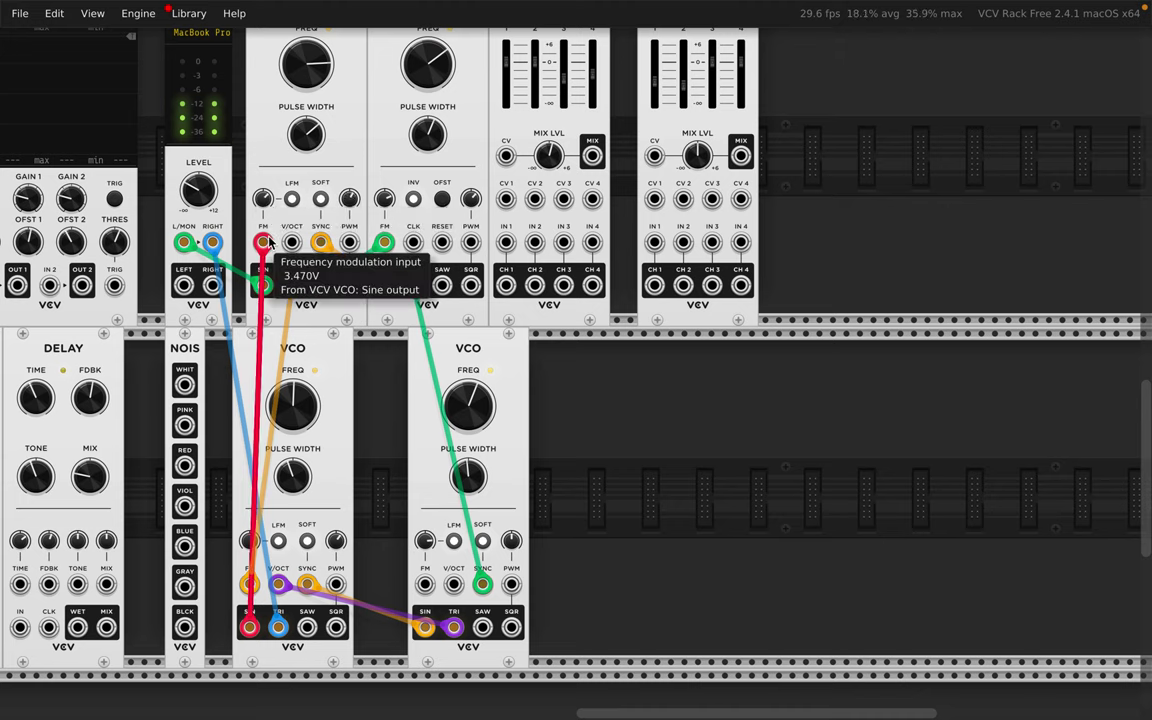
{"action": "left_click_drag", "start_coordinate": [383, 198], "coordinate": [383, 206]}
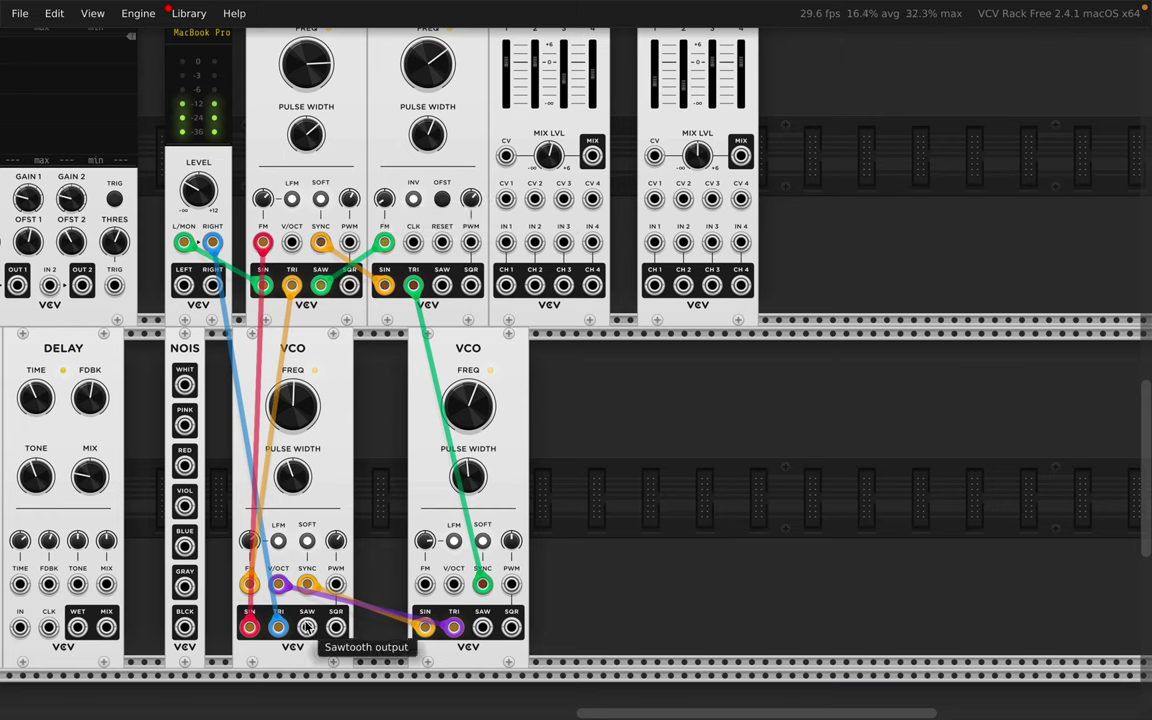
Step: Try patching the first lower-row VCO's sawtooth output into its own pulse width modulation input, and undo the connection
{"action": "left_click_drag", "start_coordinate": [307, 627], "coordinate": [335, 590]}
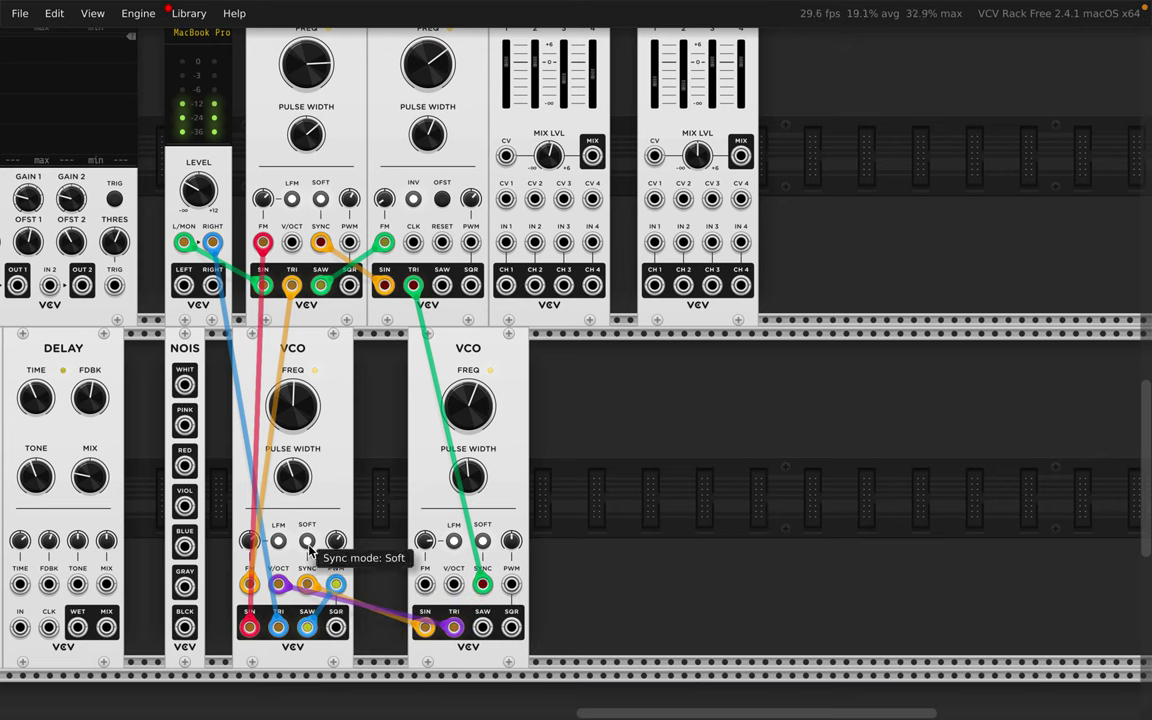
{"action": "key", "text": "super+z"}
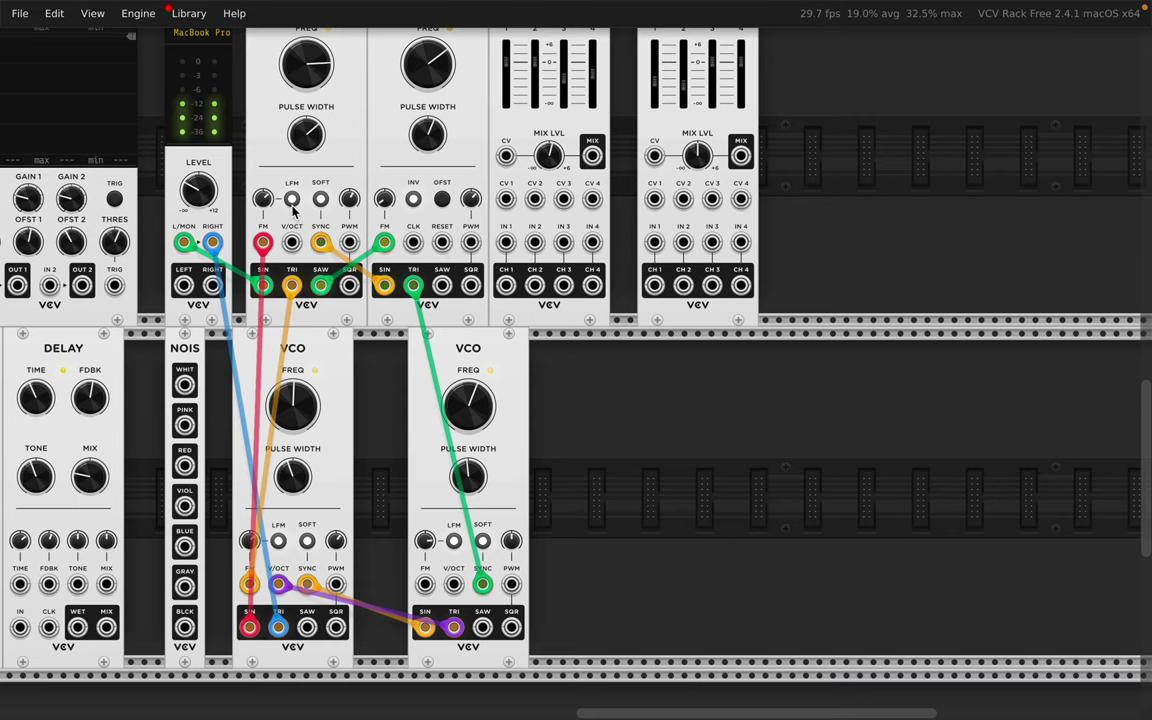
Step: Move the unpatched VCO from the far end of the upper row to between the patched VCO and the LFO
{"action": "scroll", "coordinate": [339, 51], "scroll_direction": "up", "scroll_amount": 10}
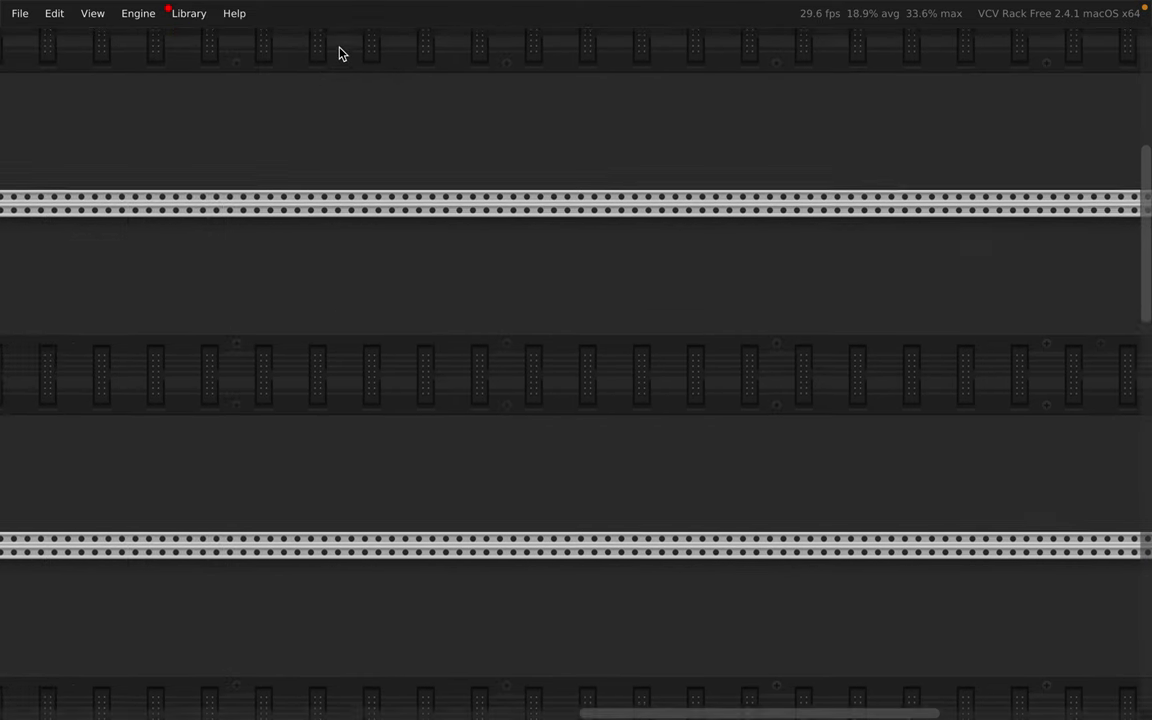
{"action": "scroll", "coordinate": [339, 51], "scroll_direction": "down", "scroll_amount": 5}
{"action": "scroll", "coordinate": [339, 51], "scroll_direction": "down", "scroll_amount": 5}
{"action": "scroll", "coordinate": [339, 51], "scroll_direction": "up", "scroll_amount": 2}
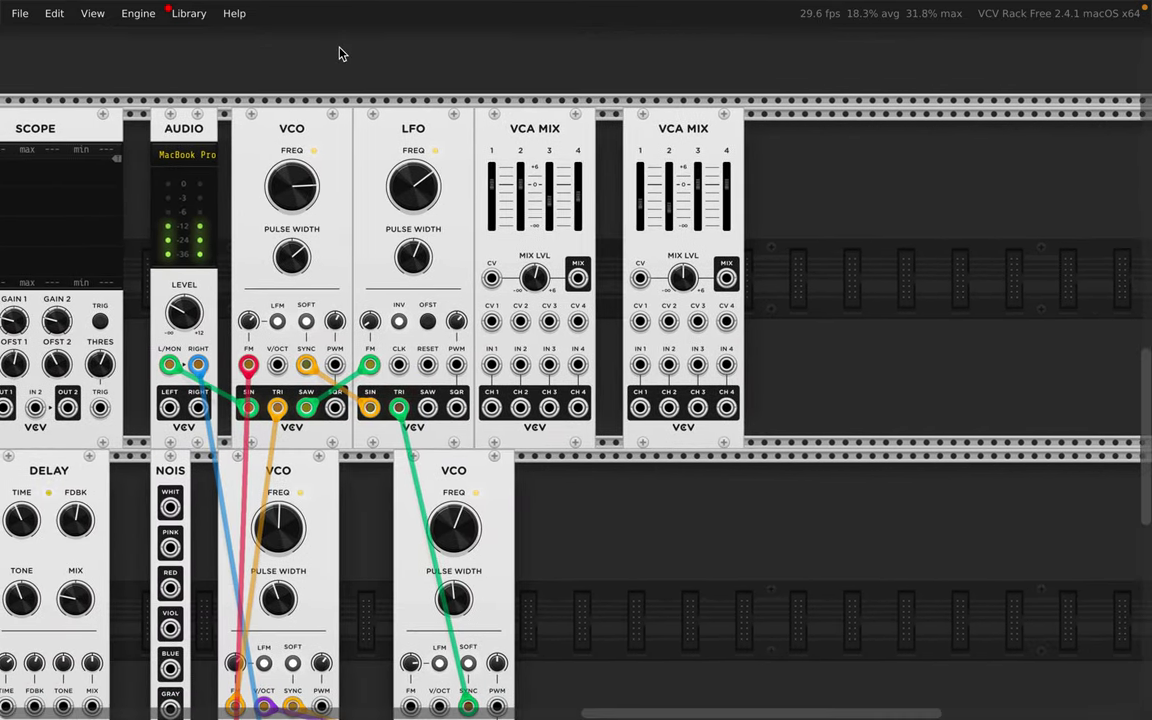
{"action": "scroll", "coordinate": [277, 231], "scroll_direction": "left", "scroll_amount": 10}
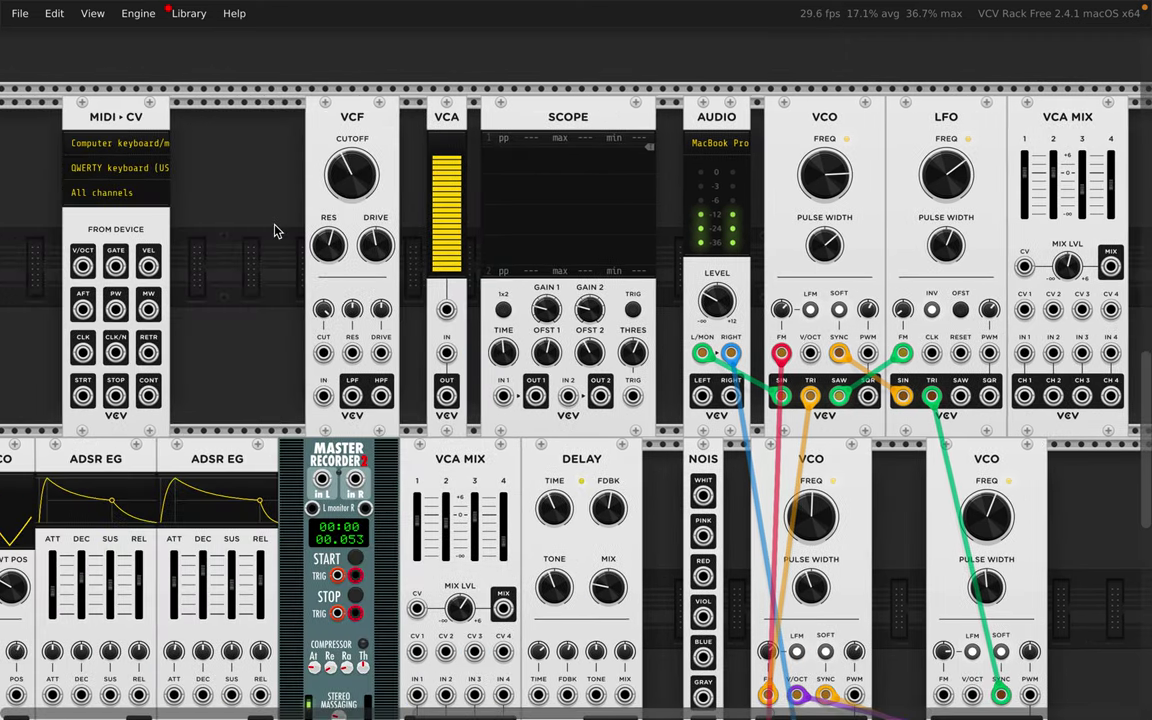
{"action": "scroll", "coordinate": [277, 231], "scroll_direction": "left", "scroll_amount": 1}
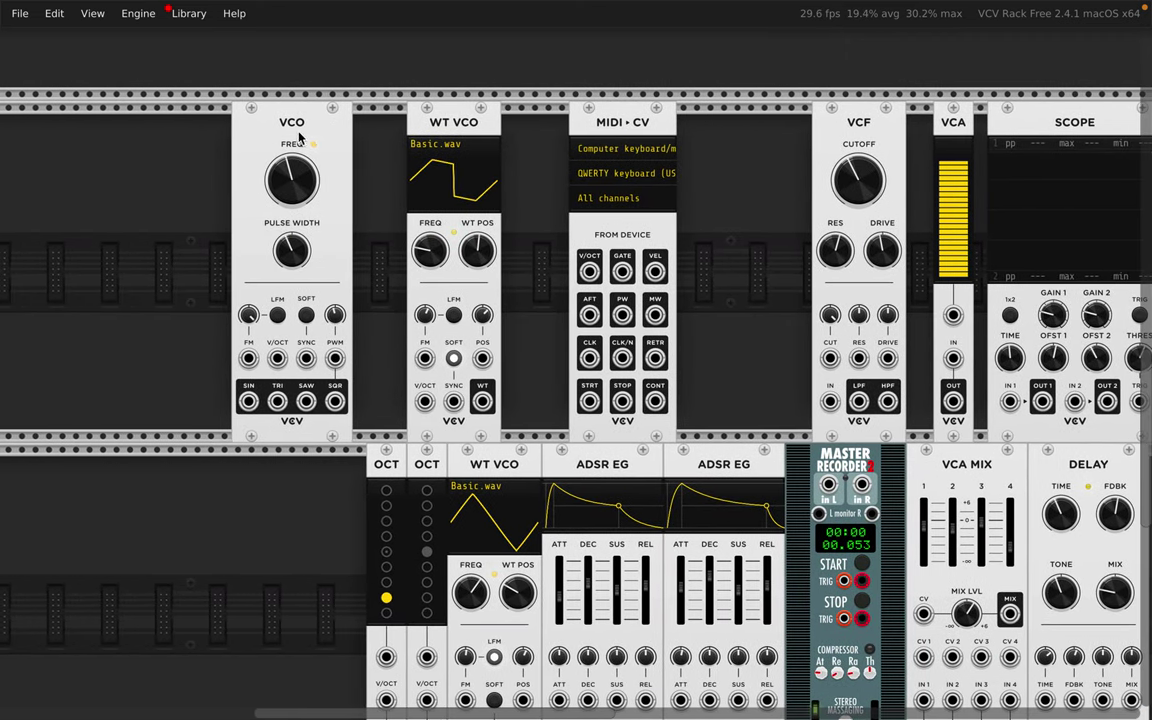
{"action": "left_click_drag", "start_coordinate": [270, 118], "coordinate": [757, 228]}
{"action": "scroll", "coordinate": [760, 229], "scroll_direction": "right", "scroll_amount": 4}
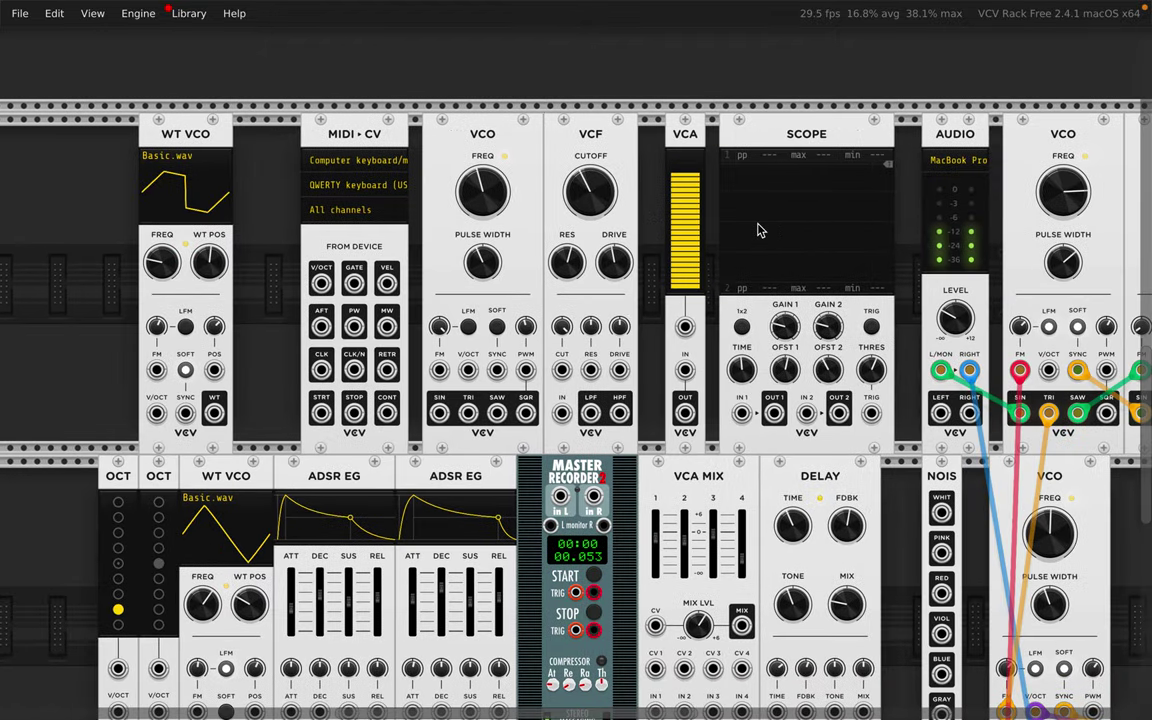
{"action": "left_click_drag", "start_coordinate": [398, 134], "coordinate": [1029, 185]}
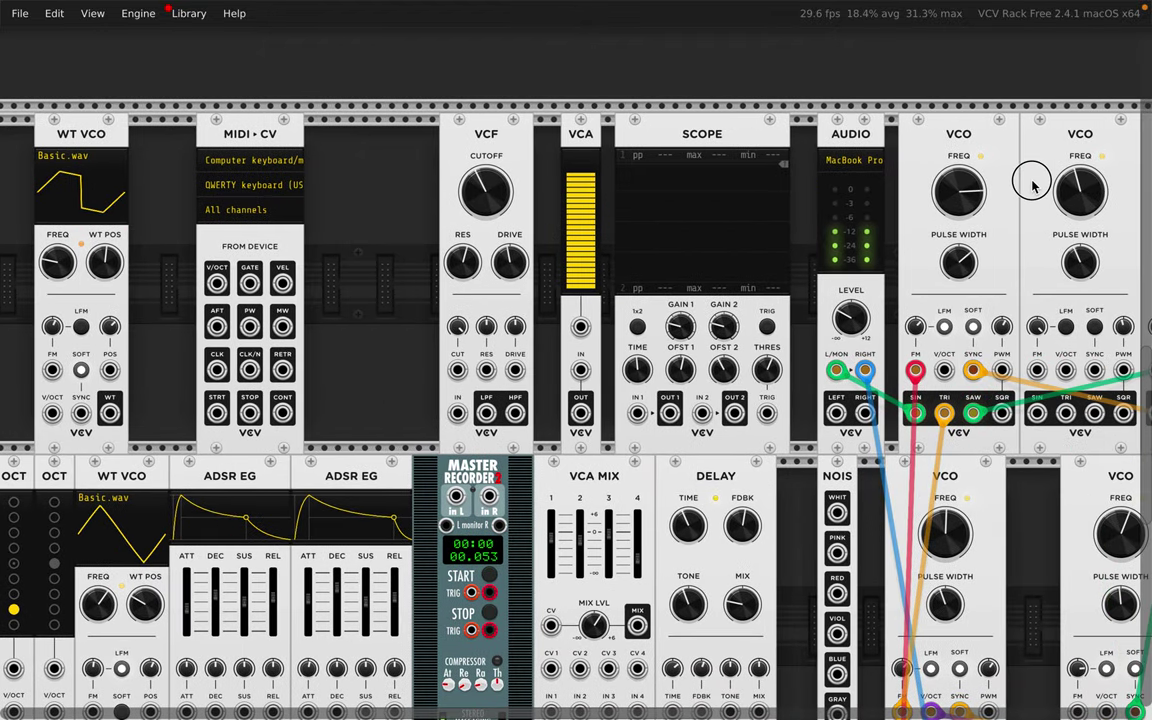
Step: Patch the moved VCO's sine output into the second lower-row VCO's FM input and raise the moved VCO's pulse width
{"action": "scroll", "coordinate": [1060, 190], "scroll_direction": "right", "scroll_amount": 9}
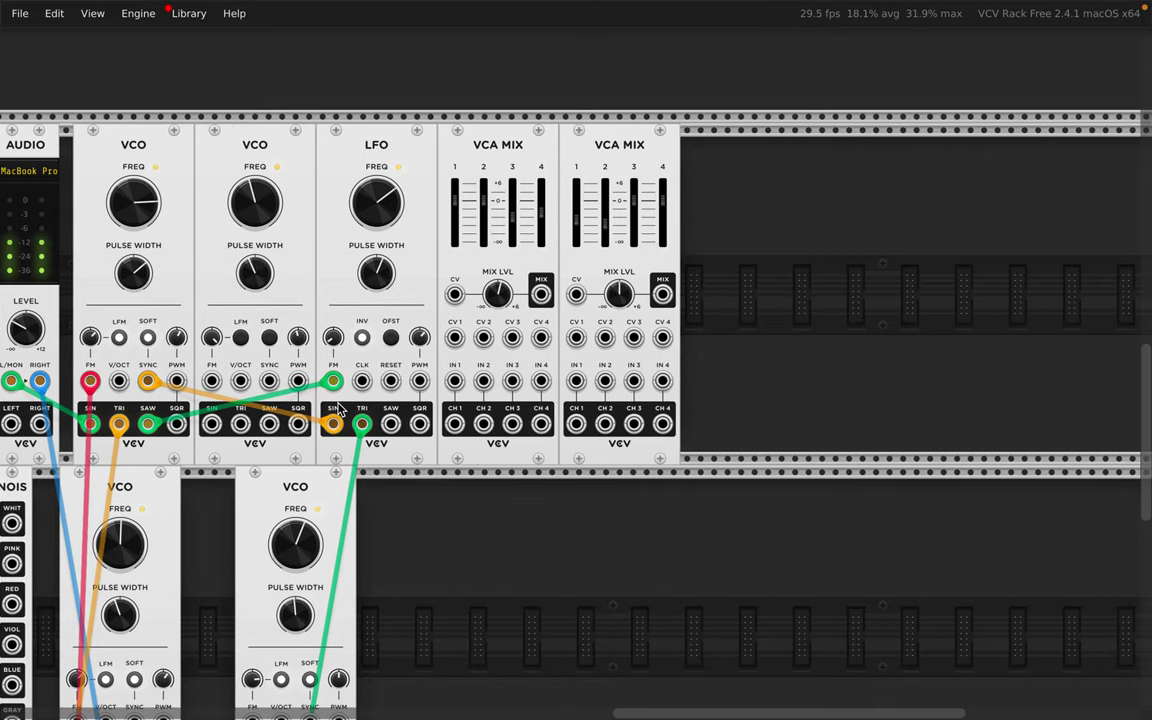
{"action": "left_click_drag", "start_coordinate": [211, 423], "coordinate": [262, 538]}
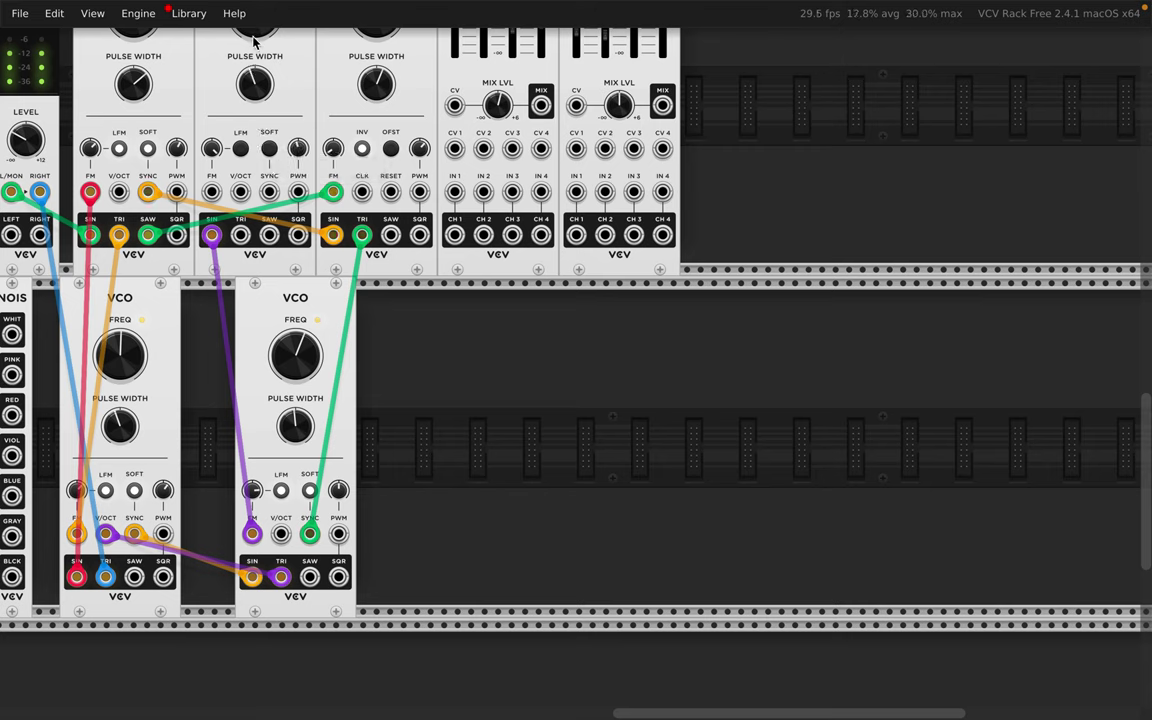
{"action": "mouse_move", "coordinate": [252, 86]}
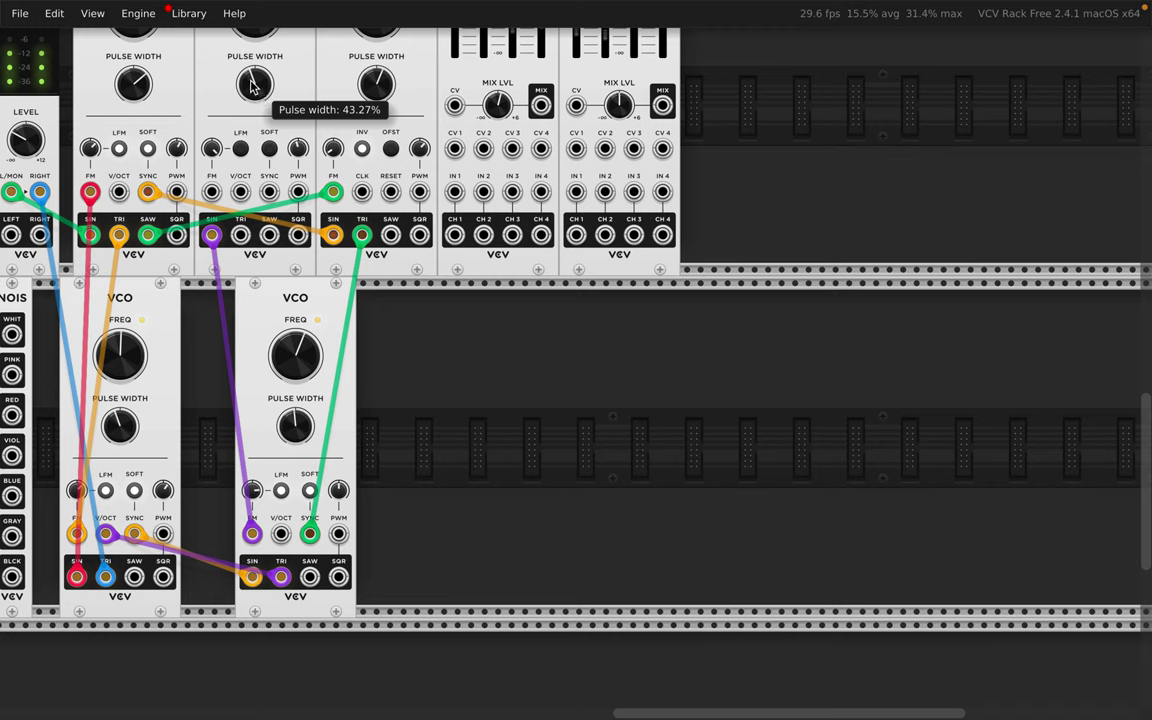
{"action": "left_click_drag", "start_coordinate": [252, 86], "coordinate": [252, 53]}
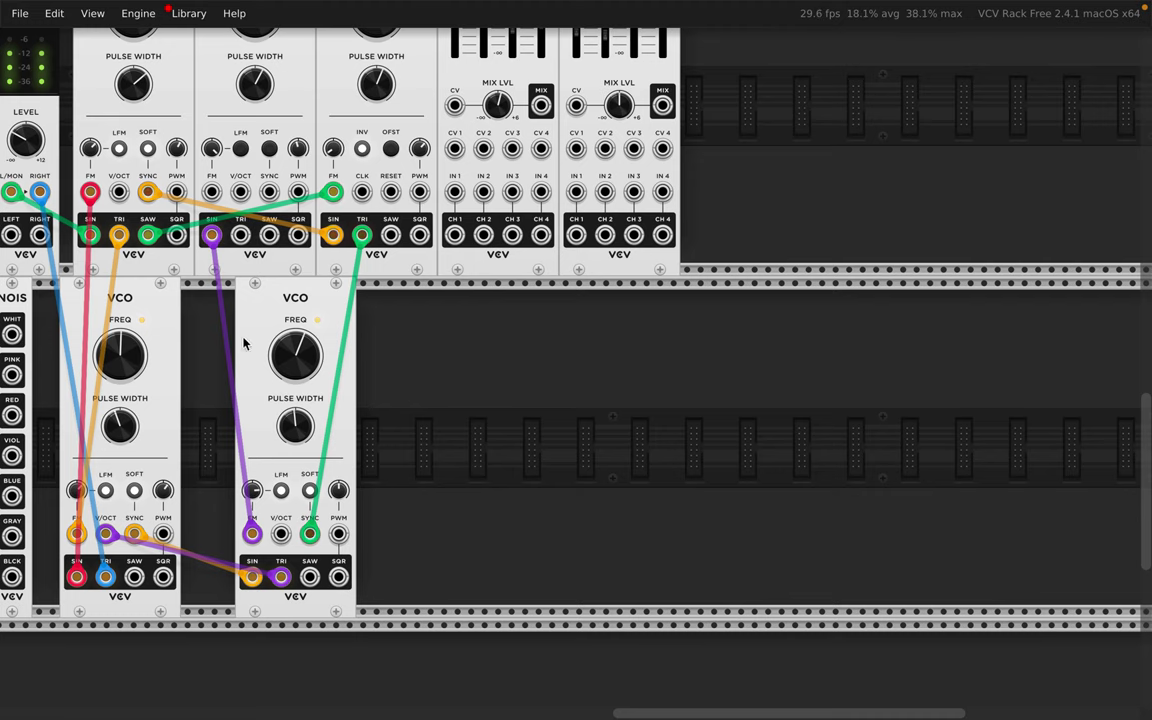
Step: Move the VCF module between the two adjacent VCOs in the upper row
{"action": "scroll", "coordinate": [215, 285], "scroll_direction": "left", "scroll_amount": 10}
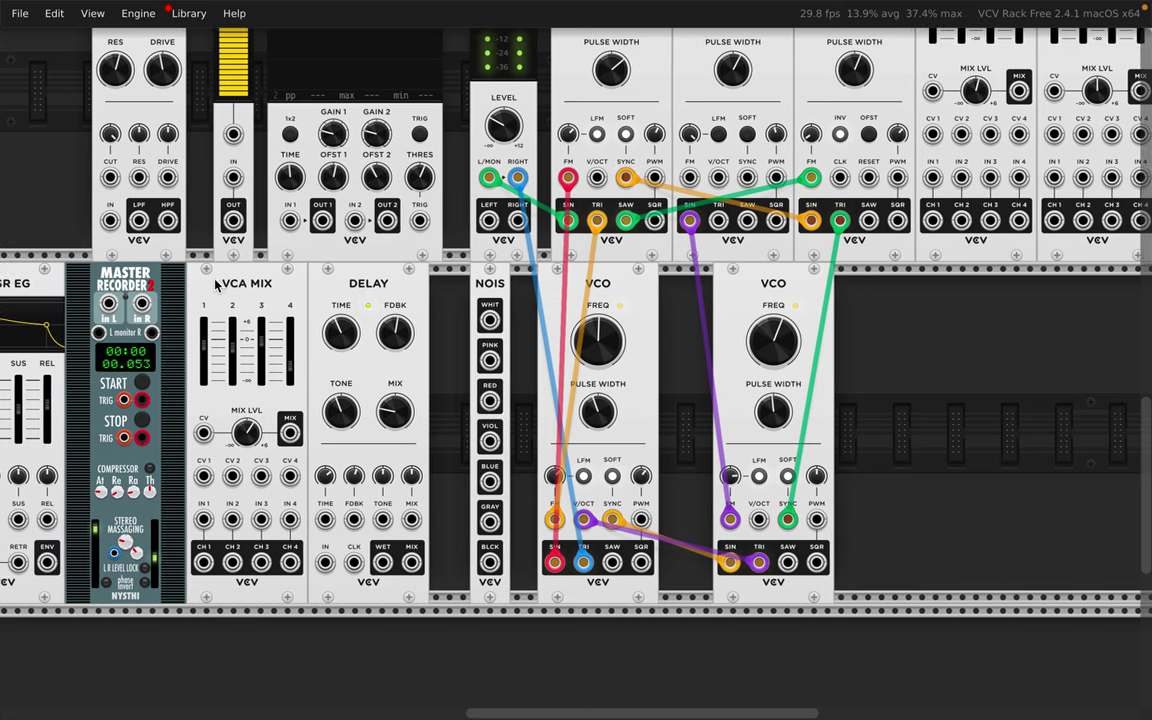
{"action": "scroll", "coordinate": [183, 250], "scroll_direction": "up", "scroll_amount": 5}
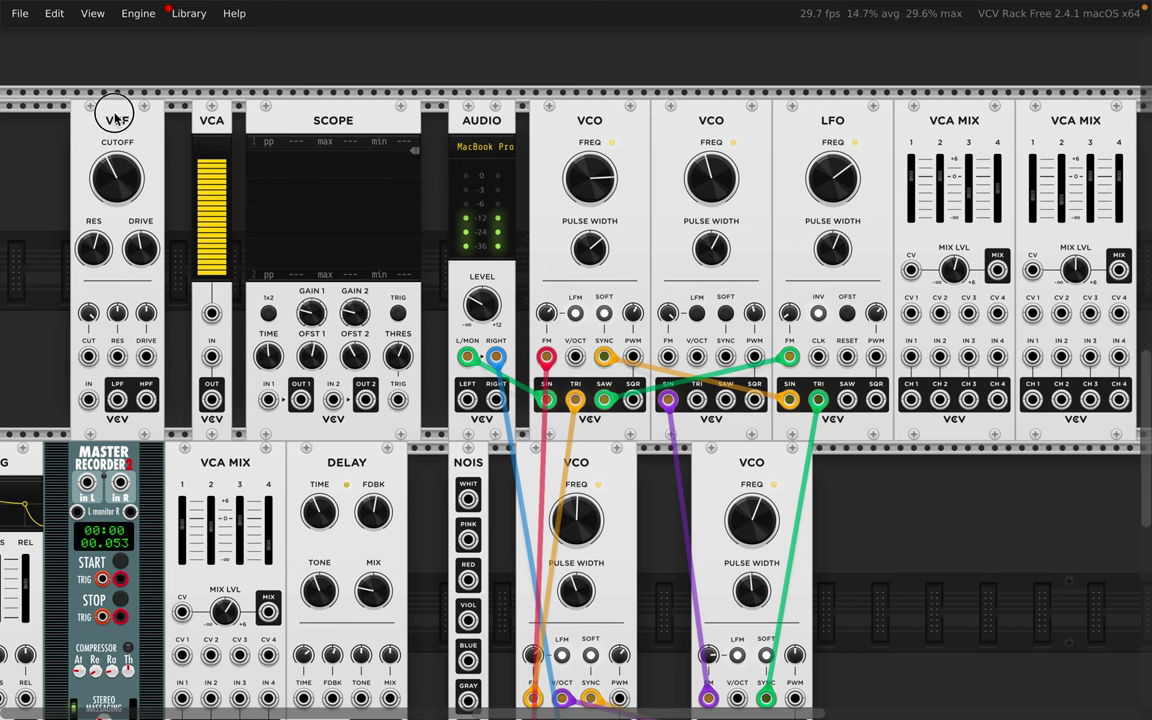
{"action": "left_click_drag", "start_coordinate": [108, 106], "coordinate": [690, 106]}
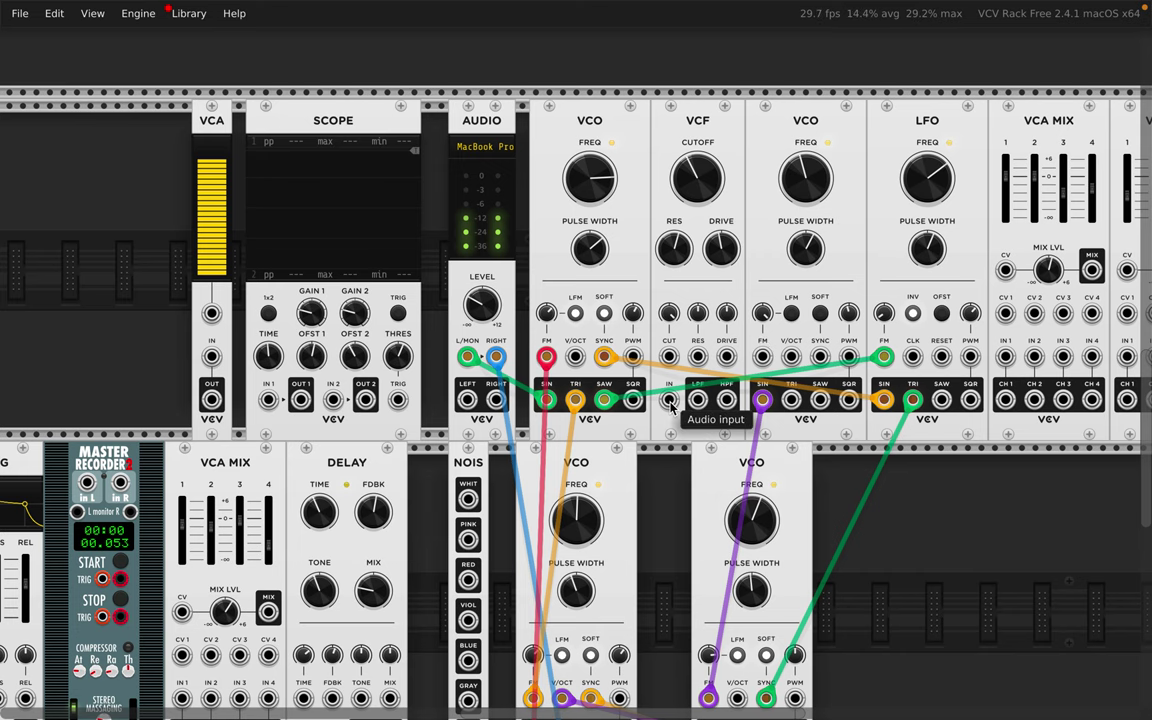
Step: Try rerouting the first lower-row VCO's triangle output cable from the Audio module's right input to the first VCA MIX, and undo it
{"action": "scroll", "coordinate": [670, 403], "scroll_direction": "down", "scroll_amount": 3}
{"action": "scroll", "coordinate": [670, 403], "scroll_direction": "right", "scroll_amount": 1}
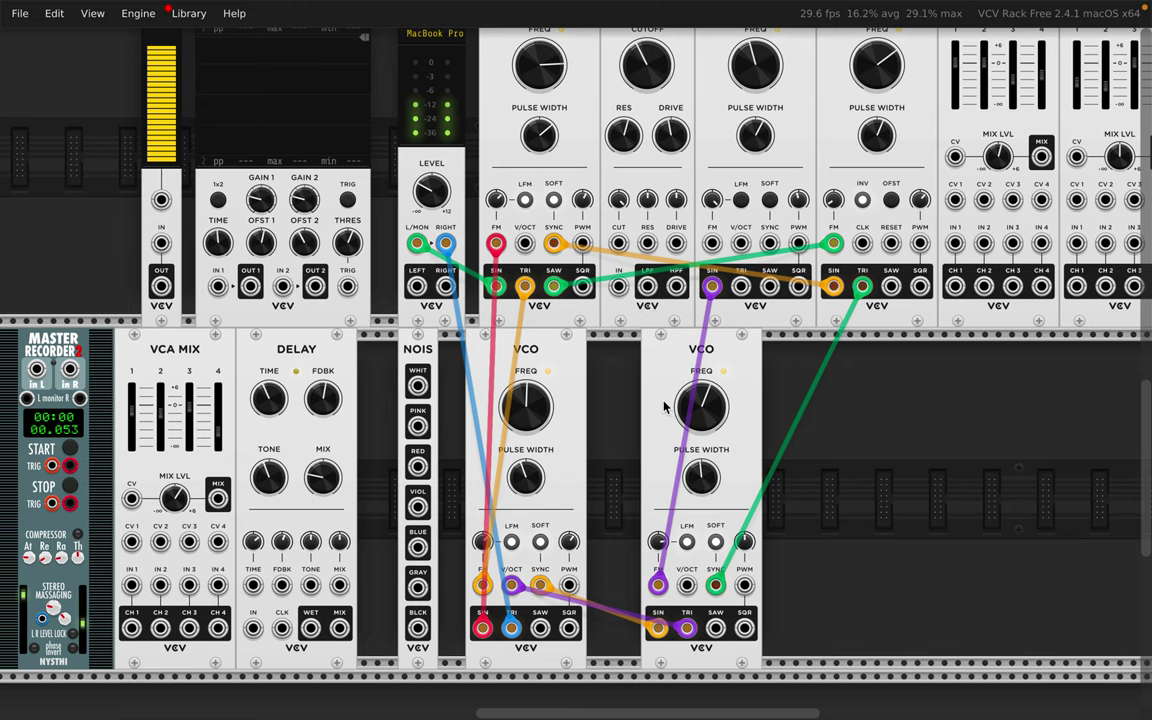
{"action": "scroll", "coordinate": [674, 405], "scroll_direction": "right", "scroll_amount": 10}
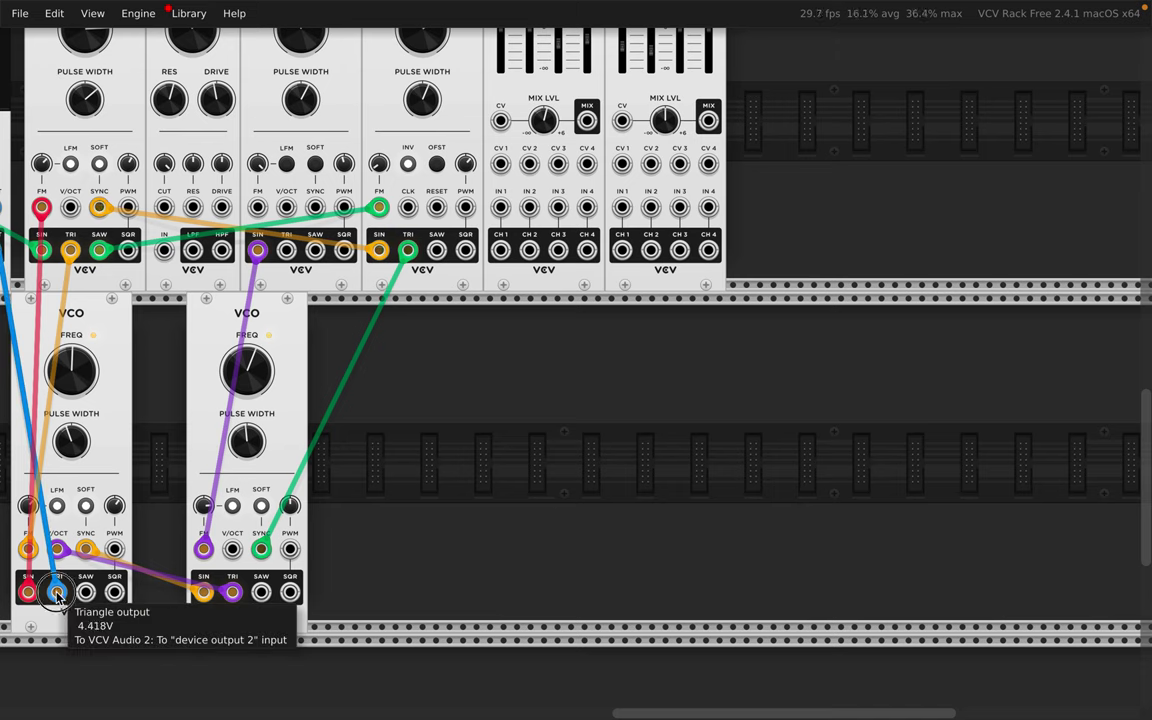
{"action": "mouse_move", "coordinate": [57, 591]}
{"action": "left_mouse_down"}
{"action": "mouse_move", "coordinate": [501, 311]}
{"action": "mouse_move", "coordinate": [85, 592]}
{"action": "mouse_move", "coordinate": [56, 592]}
{"action": "left_mouse_up"}
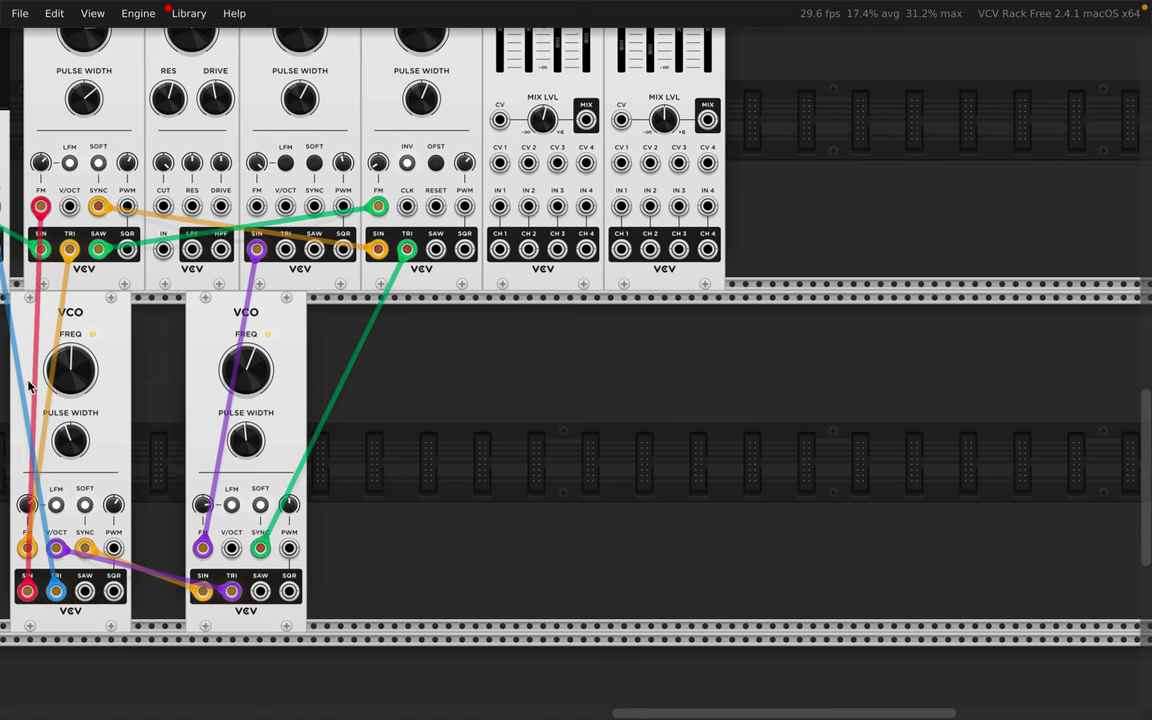
{"action": "scroll", "coordinate": [22, 383], "scroll_direction": "up", "scroll_amount": 5}
{"action": "left_click_drag", "start_coordinate": [22, 383], "coordinate": [800, 456]}
{"action": "scroll", "coordinate": [409, 411], "scroll_direction": "left", "scroll_amount": 3}
{"action": "scroll", "coordinate": [412, 410], "scroll_direction": "left", "scroll_amount": 3}
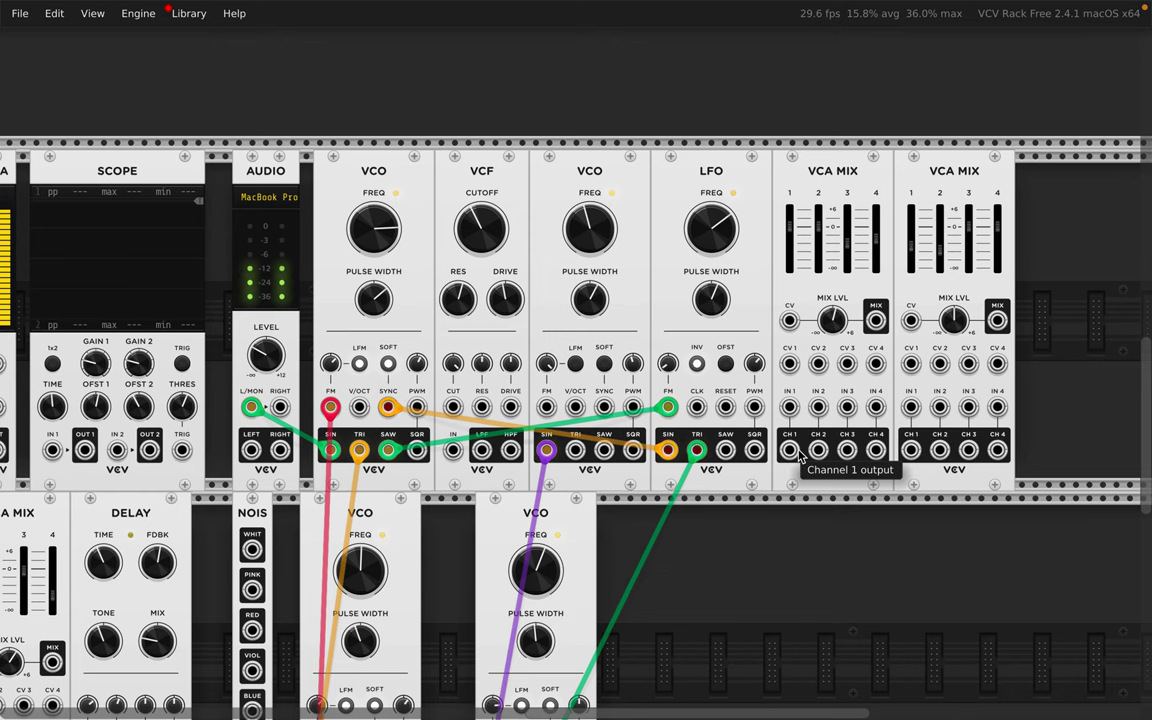
{"action": "scroll", "coordinate": [746, 469], "scroll_direction": "down", "scroll_amount": 5}
{"action": "scroll", "coordinate": [746, 469], "scroll_direction": "right", "scroll_amount": 3}
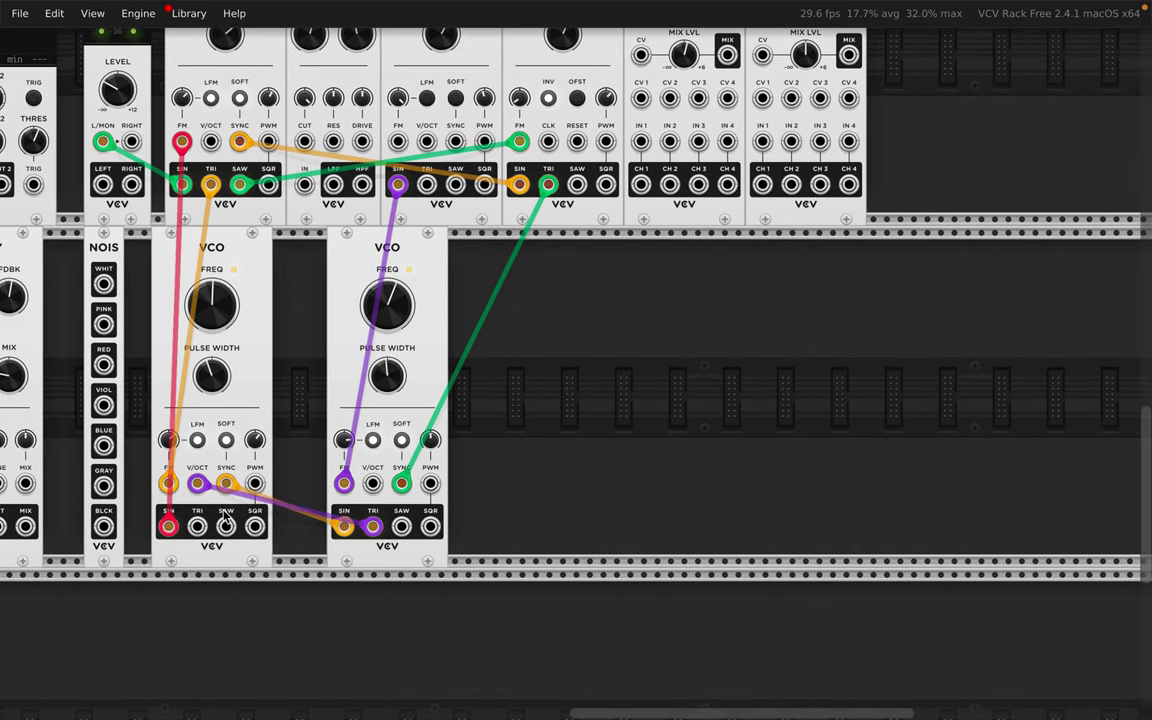
{"action": "key", "text": "super+z"}
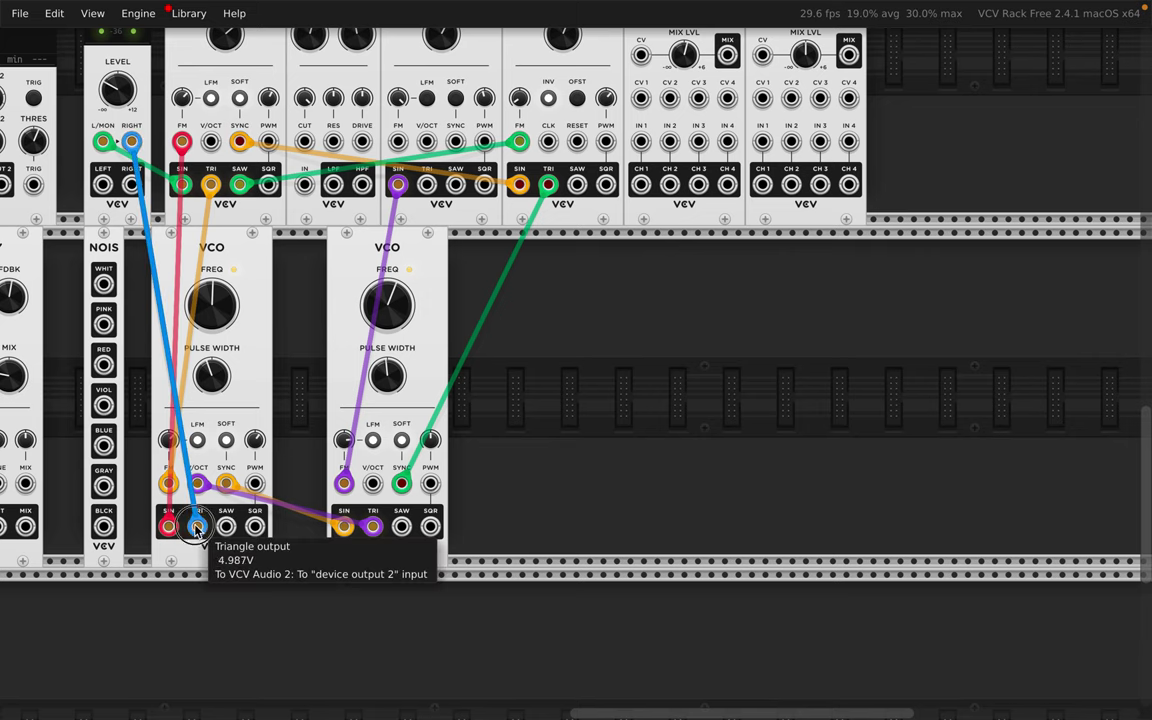
Step: Unplug the first lower-row VCO's triangle output from the Audio module's right input and patch it back in
{"action": "mouse_move", "coordinate": [205, 523]}
{"action": "left_mouse_down"}
{"action": "mouse_move", "coordinate": [594, 278]}
{"action": "mouse_move", "coordinate": [586, 265]}
{"action": "mouse_move", "coordinate": [197, 558]}
{"action": "mouse_move", "coordinate": [197, 527]}
{"action": "left_mouse_up"}
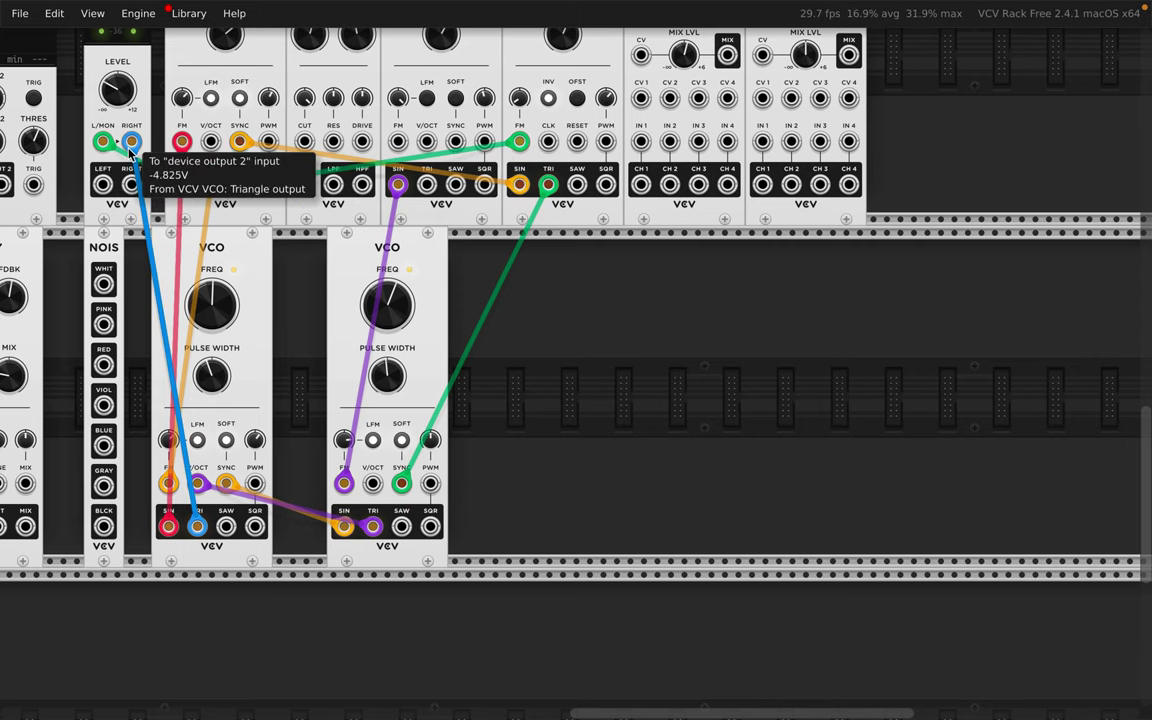
{"action": "left_click_drag", "start_coordinate": [130, 145], "coordinate": [612, 159]}
{"action": "scroll", "coordinate": [577, 194], "scroll_direction": "left", "scroll_amount": 3}
{"action": "scroll", "coordinate": [577, 194], "scroll_direction": "down", "scroll_amount": 1}
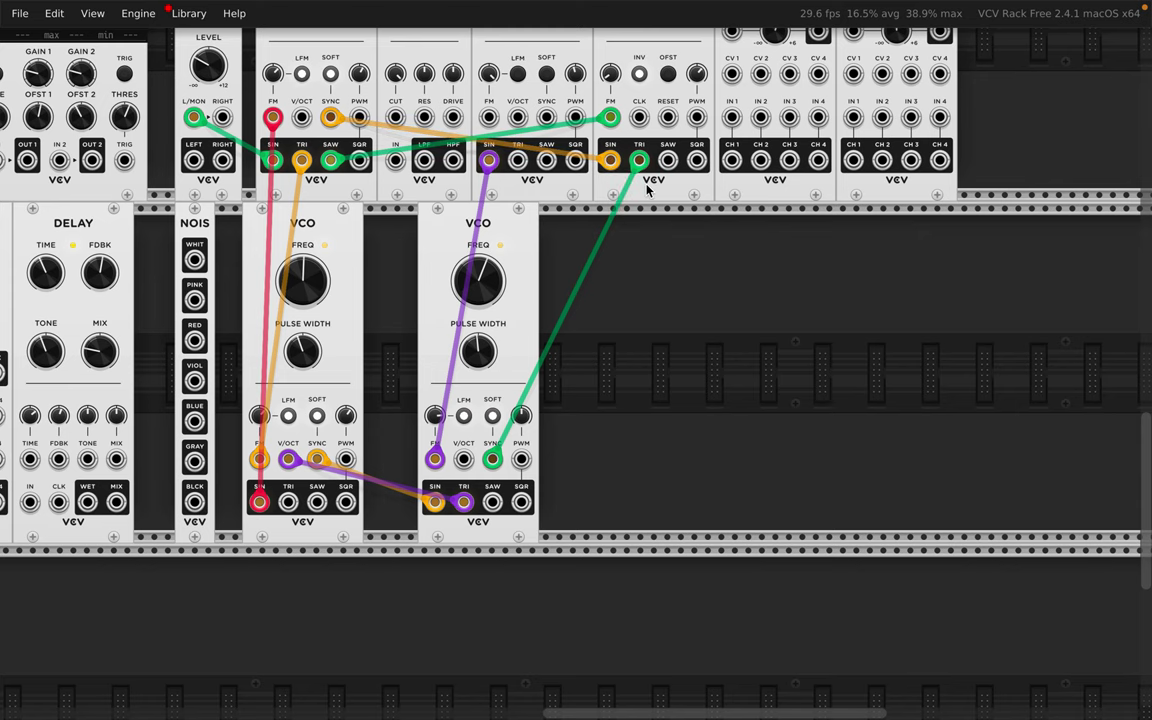
{"action": "scroll", "coordinate": [736, 247], "scroll_direction": "right", "scroll_amount": 3}
{"action": "scroll", "coordinate": [736, 247], "scroll_direction": "down", "scroll_amount": 2}
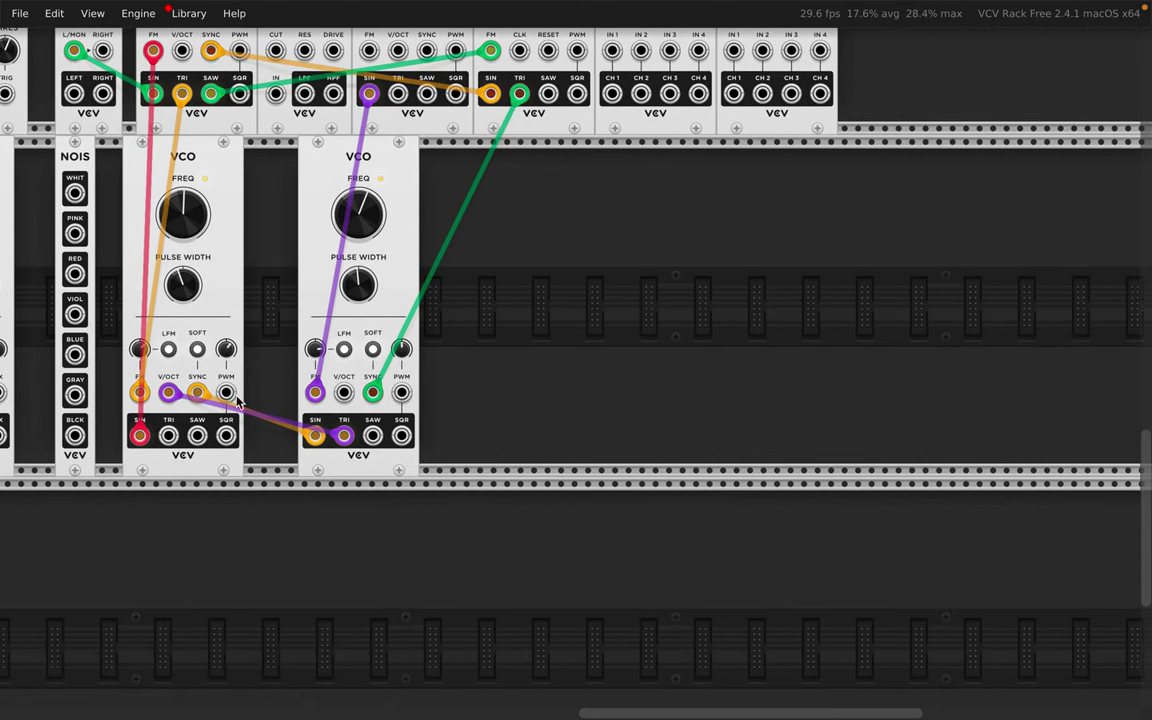
{"action": "left_click_drag", "start_coordinate": [175, 440], "coordinate": [103, 95]}
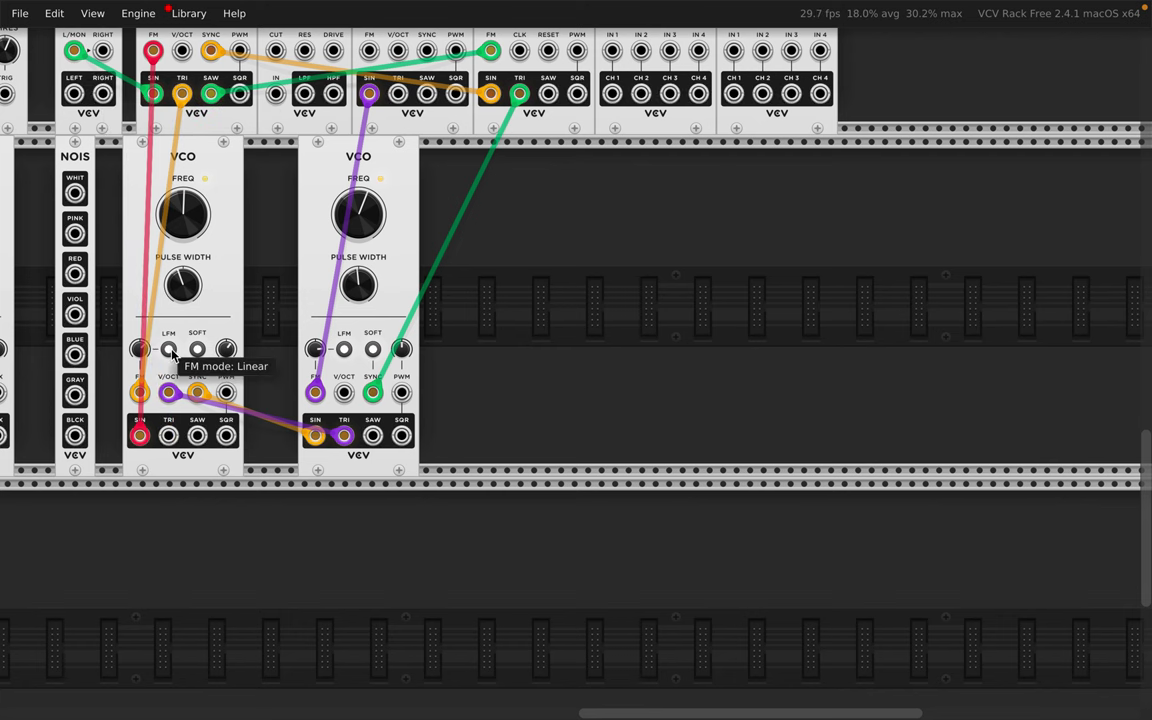
{"action": "scroll", "coordinate": [172, 354], "scroll_direction": "up", "scroll_amount": 5}
{"action": "scroll", "coordinate": [172, 354], "scroll_direction": "right", "scroll_amount": 1}
{"action": "scroll", "coordinate": [172, 354], "scroll_direction": "up", "scroll_amount": 1}
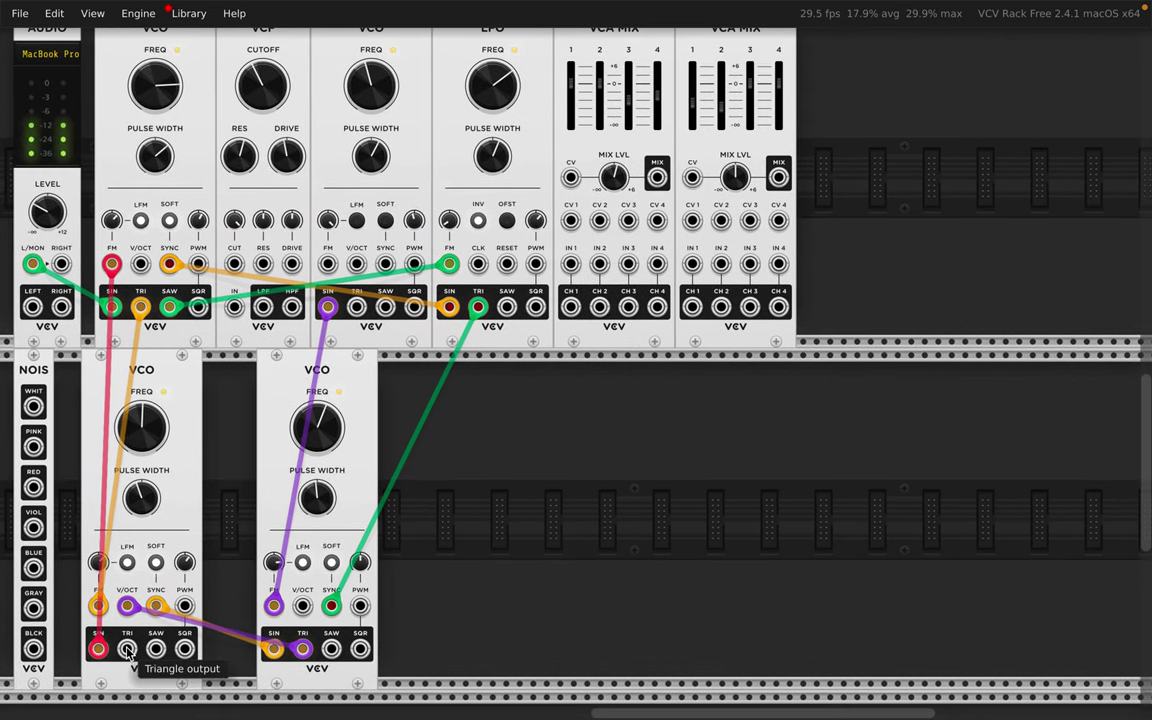
{"action": "left_click_drag", "start_coordinate": [127, 650], "coordinate": [62, 264]}
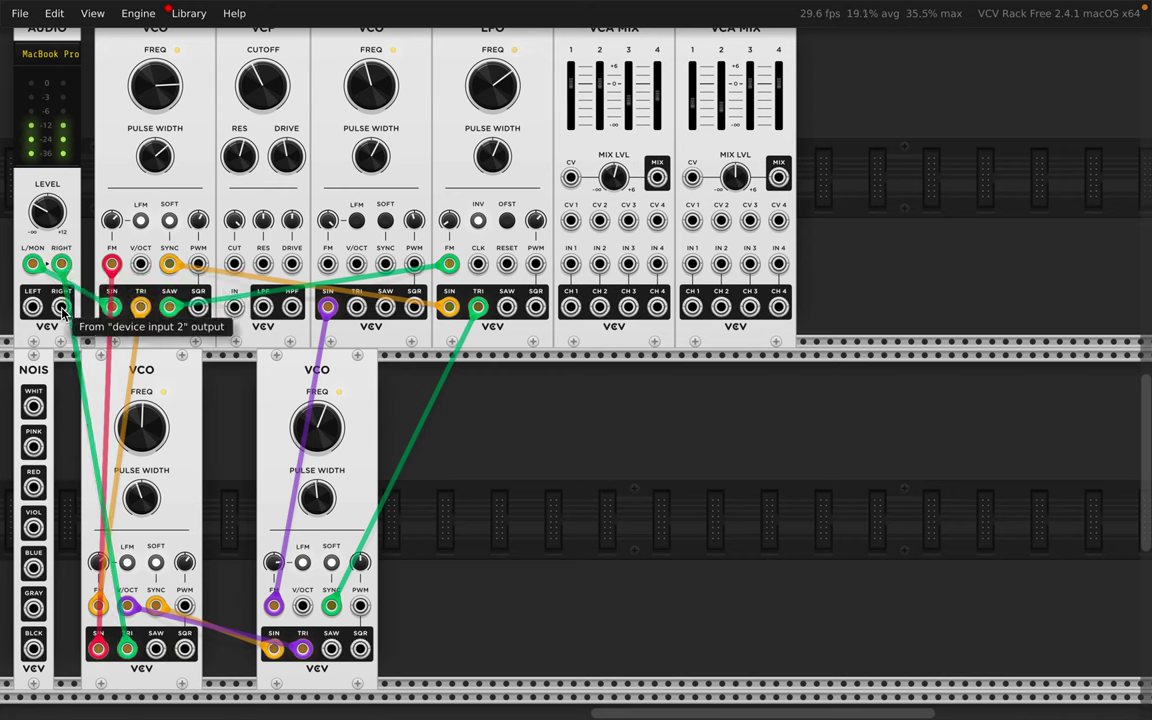
Step: Patch the Audio module's right output into IN 1 and its left output into IN 2 of the first VCA MIX
{"action": "scroll", "coordinate": [355, 283], "scroll_direction": "right", "scroll_amount": 5}
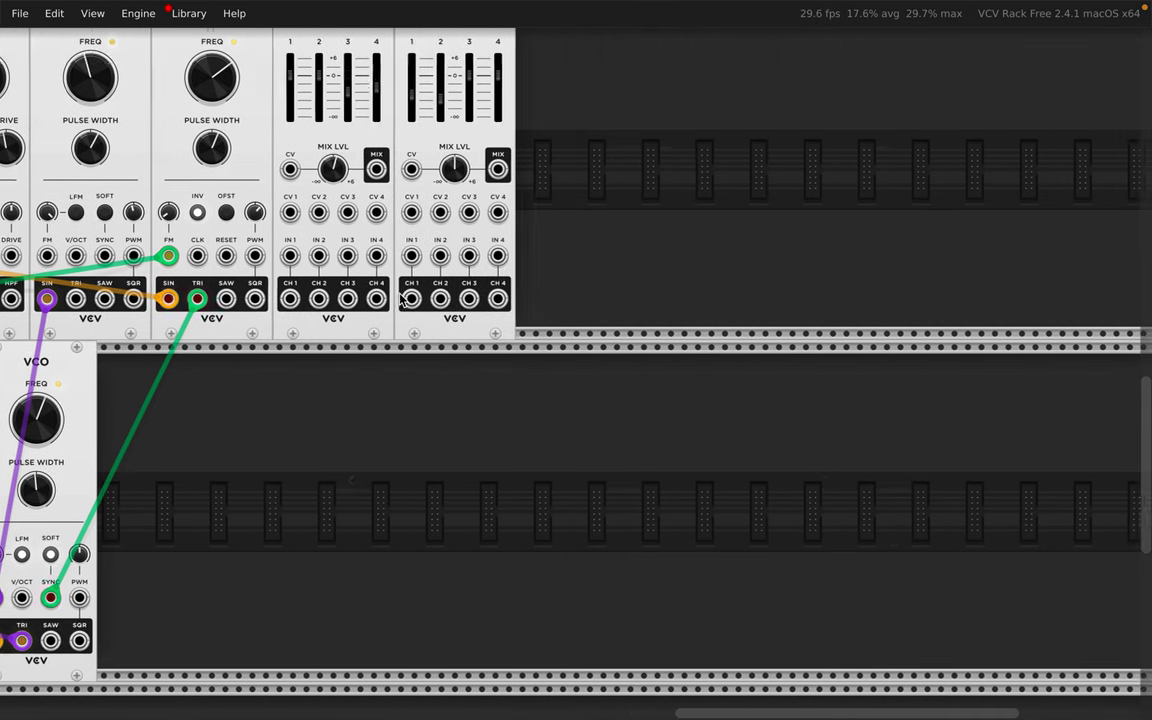
{"action": "scroll", "coordinate": [355, 283], "scroll_direction": "left", "scroll_amount": 6}
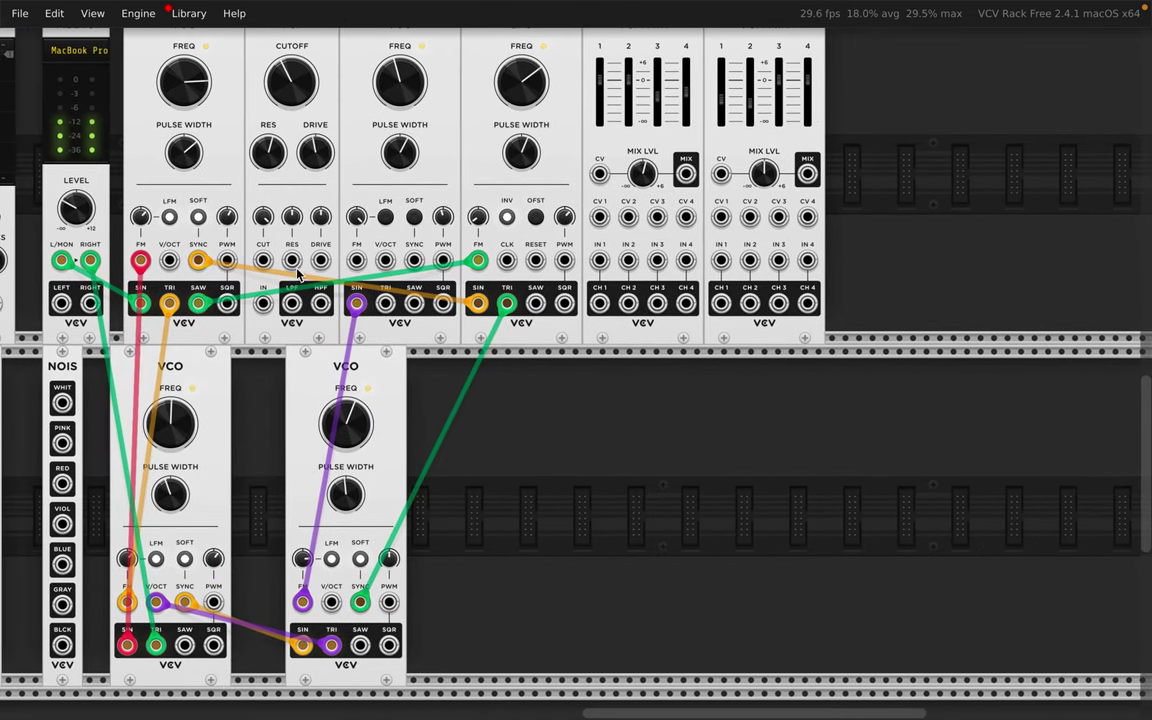
{"action": "left_click_drag", "start_coordinate": [89, 302], "coordinate": [599, 261]}
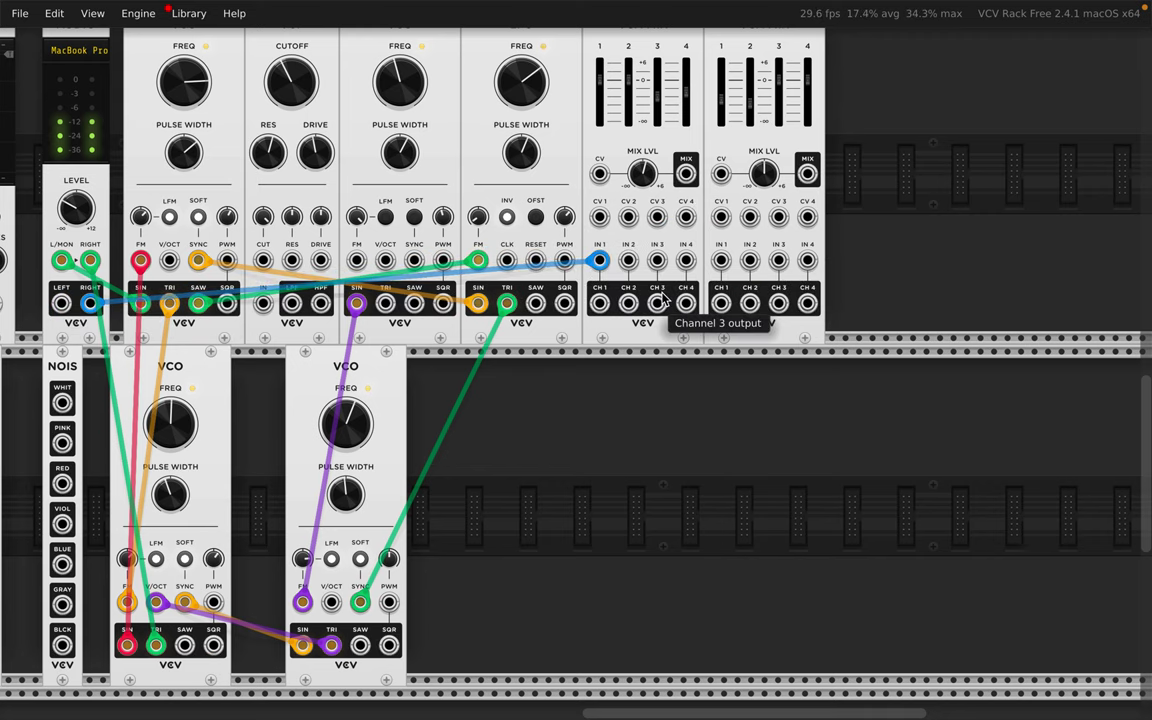
{"action": "left_click_drag", "start_coordinate": [62, 302], "coordinate": [628, 261]}
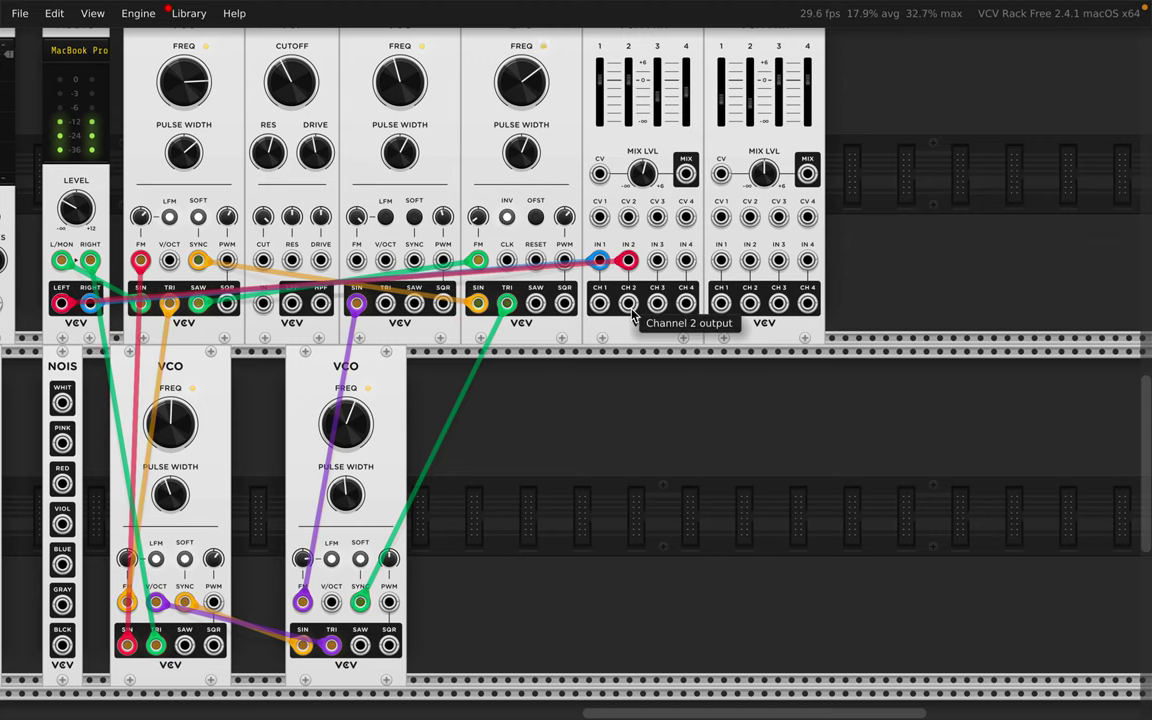
Step: Reroute the first lower-row VCO's sine output cable from the first upper-row VCO's FM input to IN 3 of the first VCA MIX
{"action": "scroll", "coordinate": [632, 314], "scroll_direction": "right", "scroll_amount": 5}
{"action": "scroll", "coordinate": [632, 314], "scroll_direction": "up", "scroll_amount": 1}
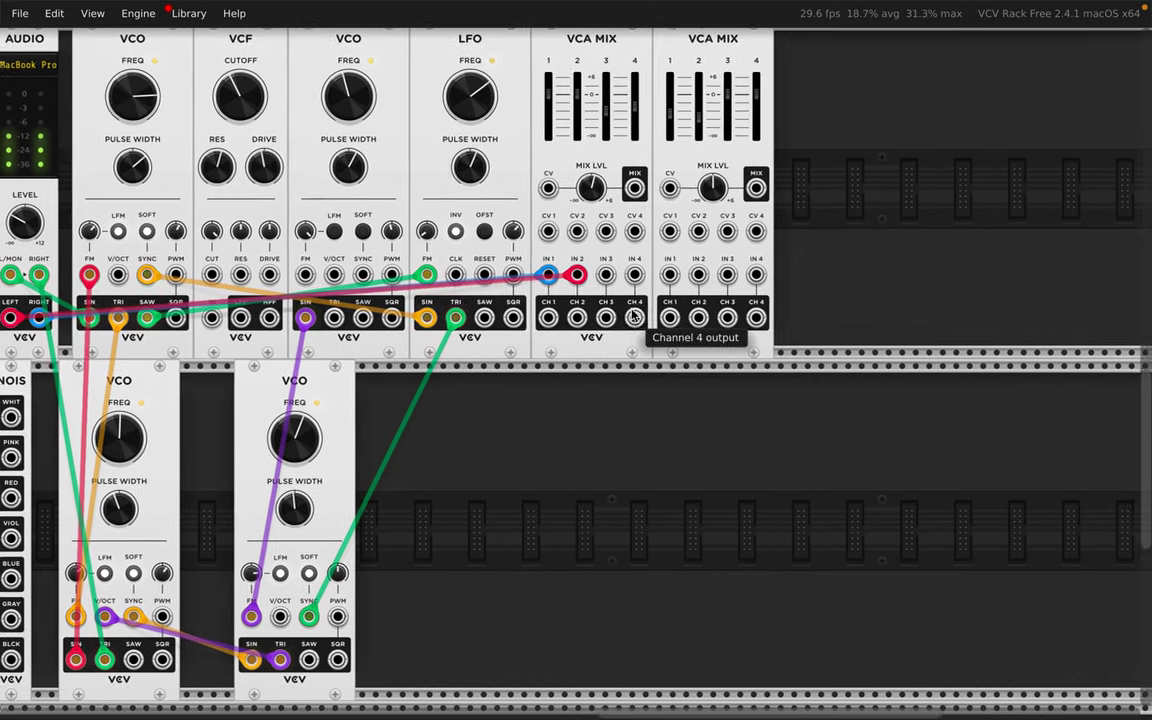
{"action": "scroll", "coordinate": [632, 314], "scroll_direction": "up", "scroll_amount": 3}
{"action": "scroll", "coordinate": [632, 314], "scroll_direction": "right", "scroll_amount": 2}
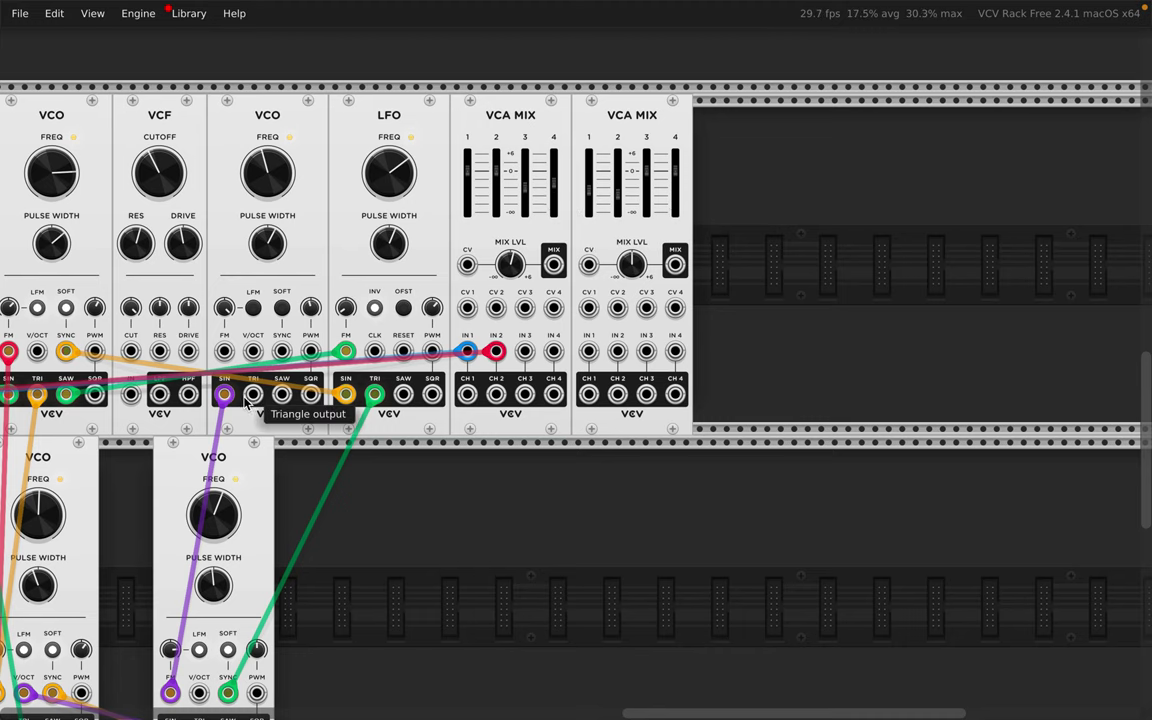
{"action": "scroll", "coordinate": [234, 408], "scroll_direction": "down", "scroll_amount": 5}
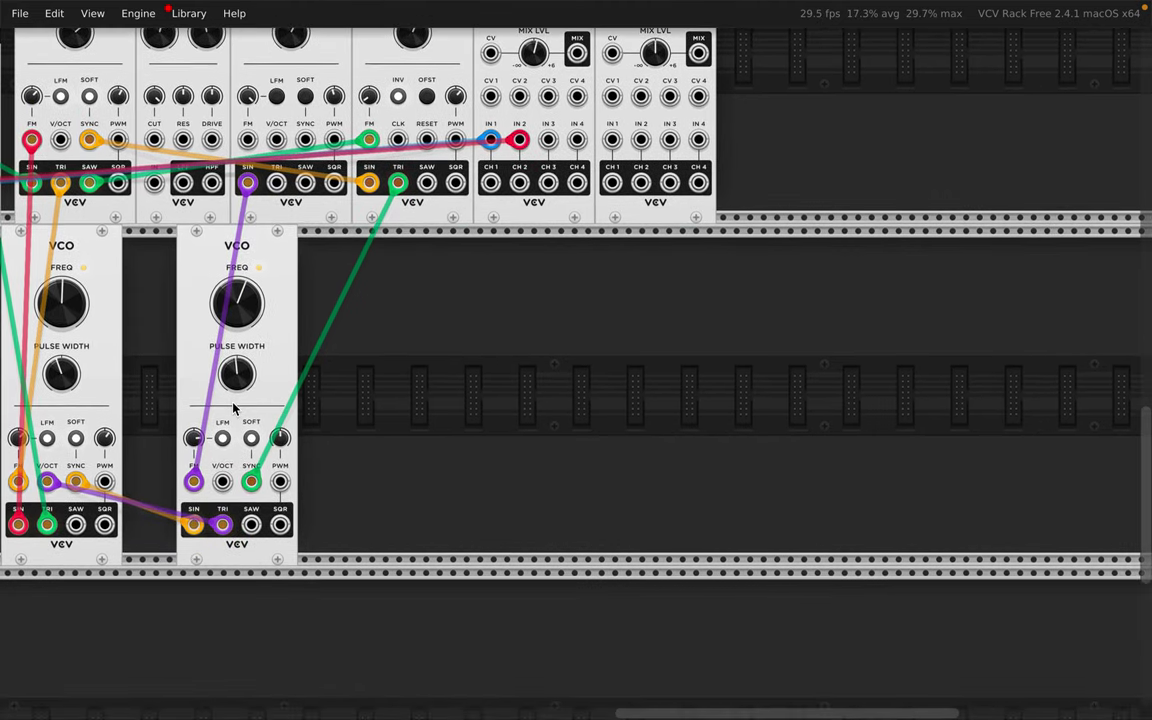
{"action": "scroll", "coordinate": [234, 408], "scroll_direction": "left", "scroll_amount": 6}
{"action": "scroll", "coordinate": [234, 408], "scroll_direction": "left", "scroll_amount": 1}
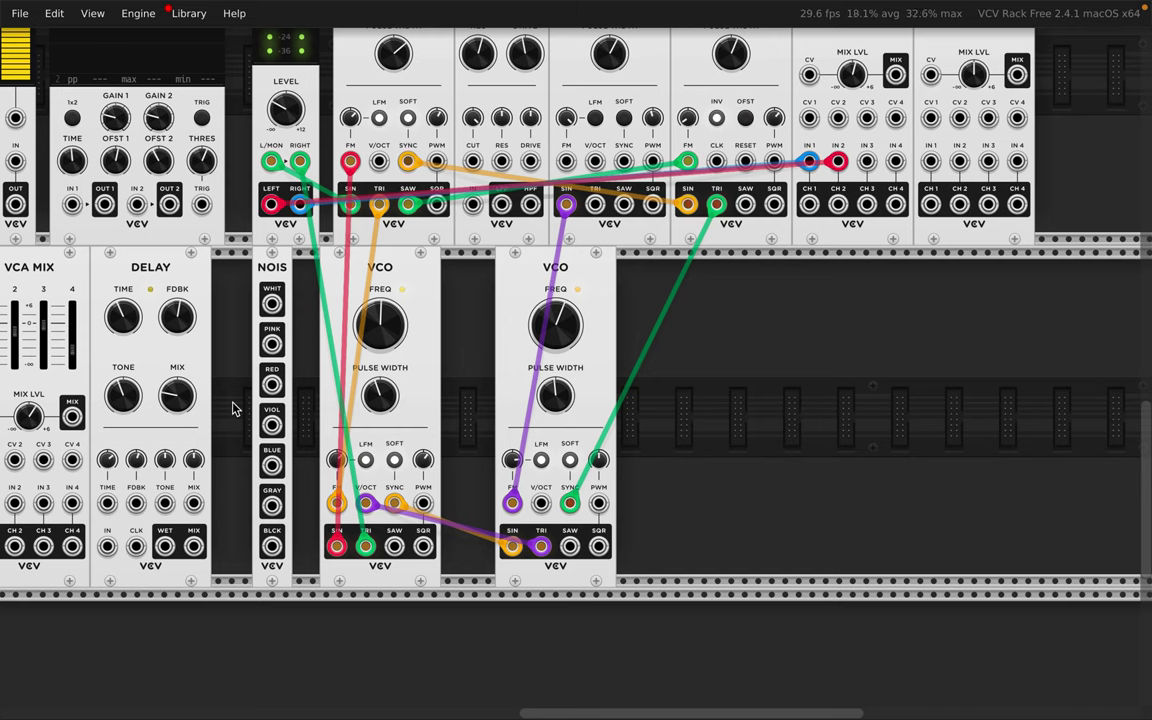
{"action": "mouse_move", "coordinate": [359, 177]}
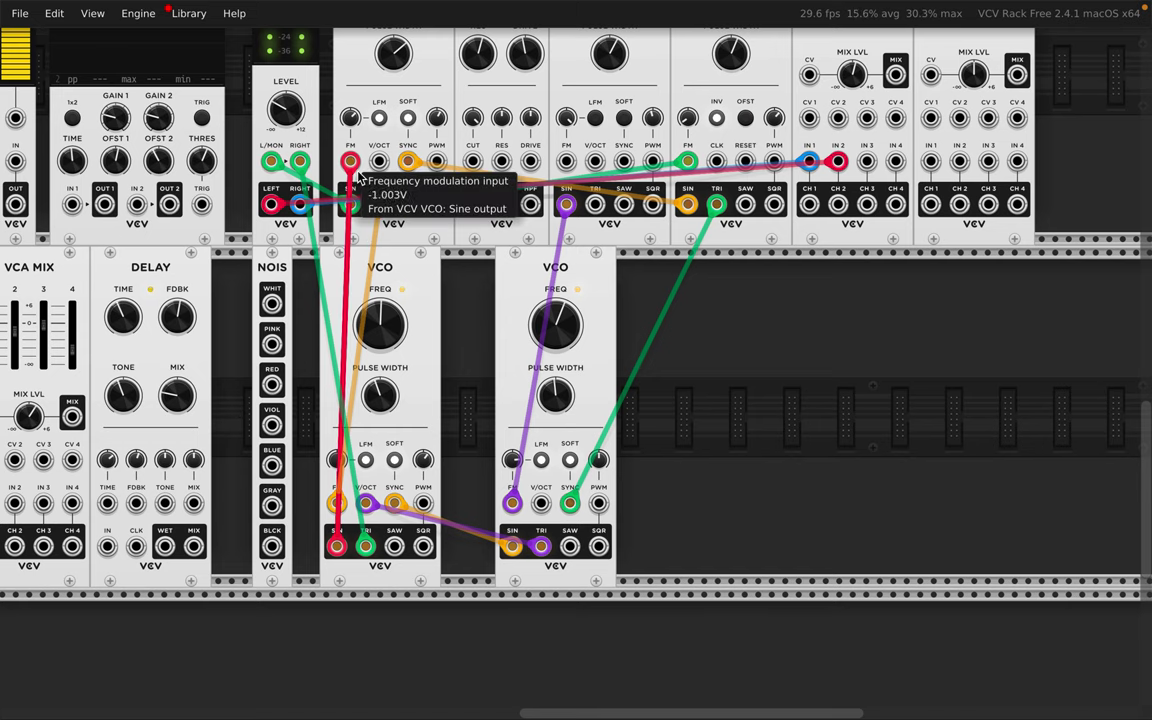
{"action": "left_click_drag", "start_coordinate": [352, 165], "coordinate": [440, 365]}
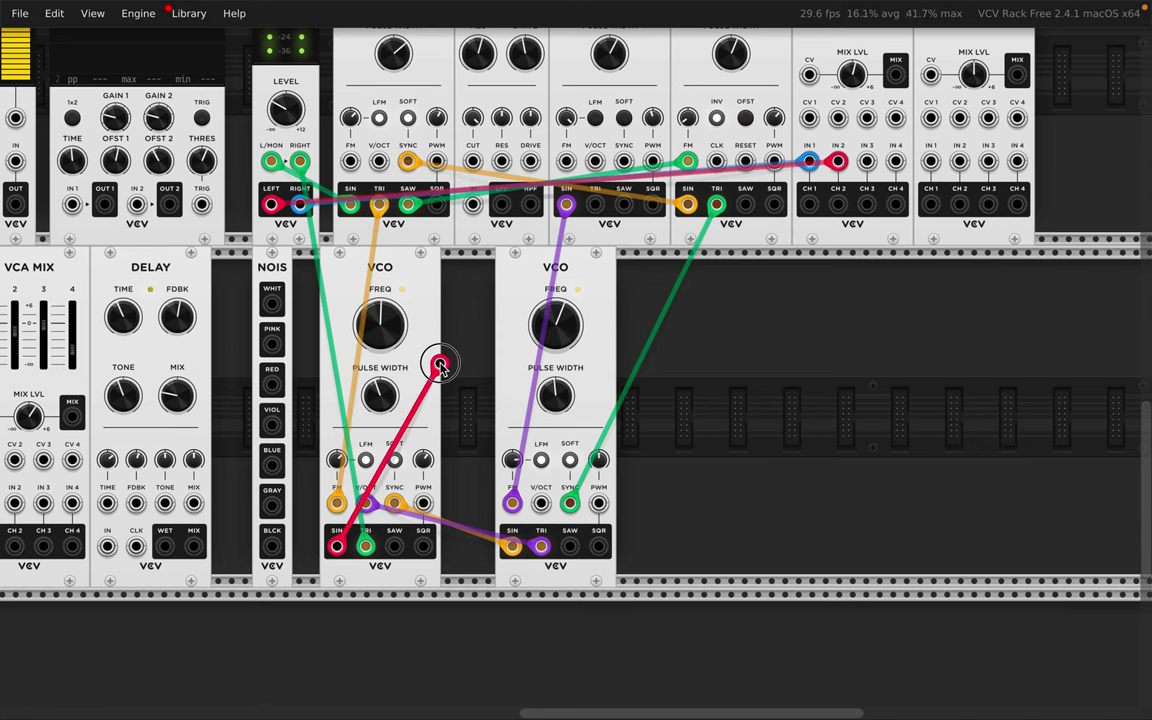
{"action": "left_click_drag", "start_coordinate": [440, 365], "coordinate": [866, 163]}
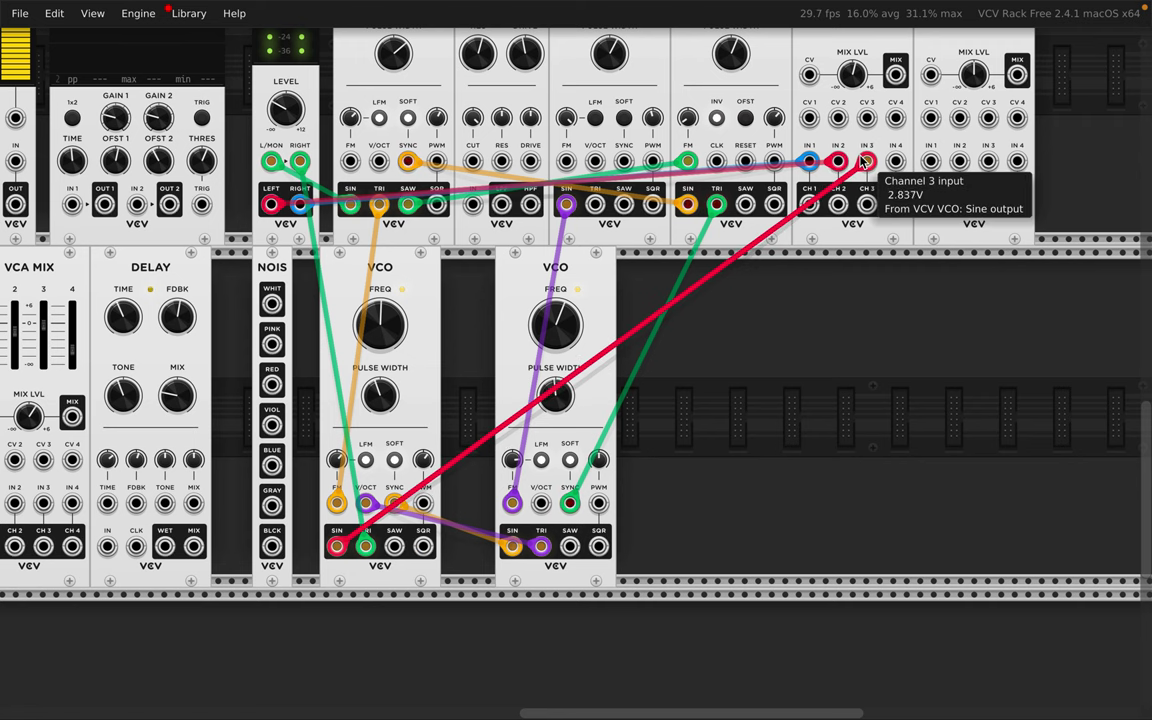
Step: Raise the first VCA MIX's mix level slightly, to about 0.5 dB
{"action": "scroll", "coordinate": [866, 163], "scroll_direction": "right", "scroll_amount": 3}
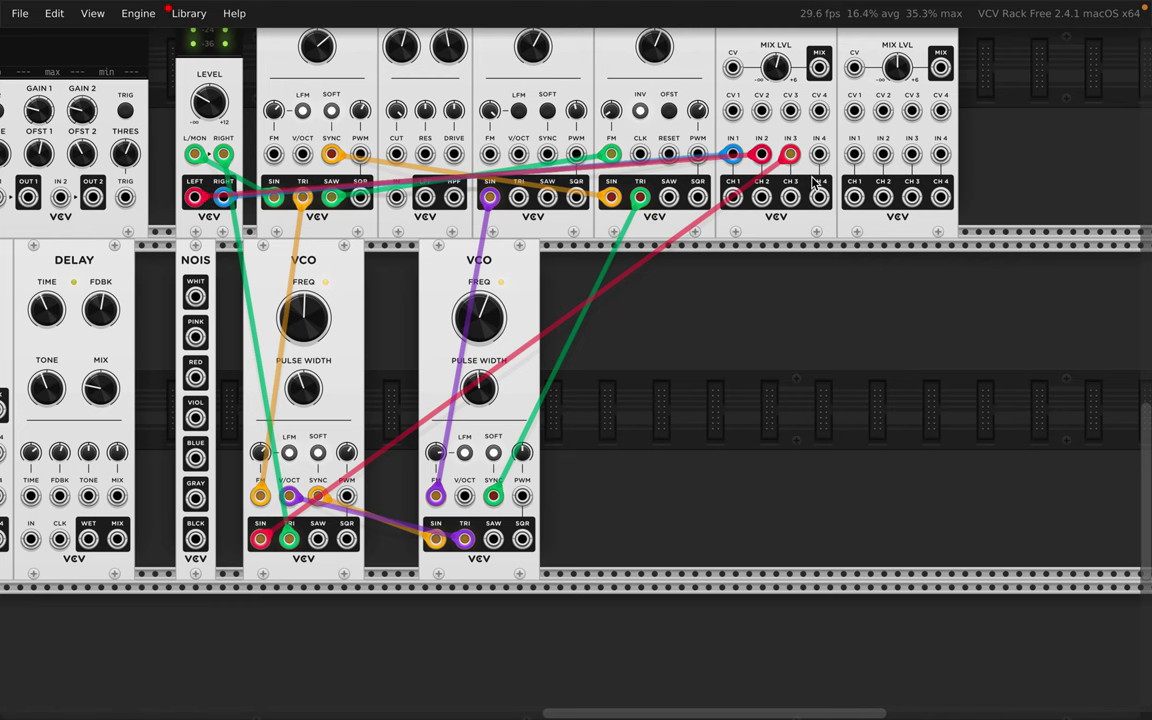
{"action": "scroll", "coordinate": [813, 183], "scroll_direction": "up", "scroll_amount": 10}
{"action": "scroll", "coordinate": [813, 183], "scroll_direction": "right", "scroll_amount": 10}
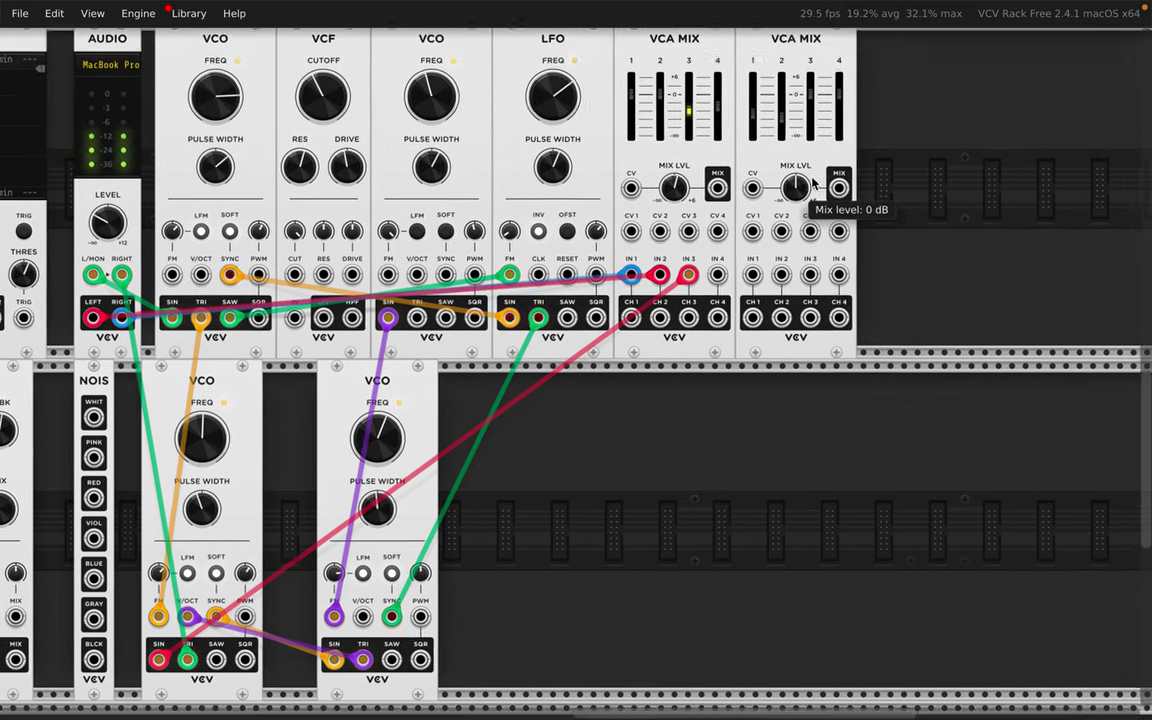
{"action": "scroll", "coordinate": [813, 183], "scroll_direction": "right", "scroll_amount": 6}
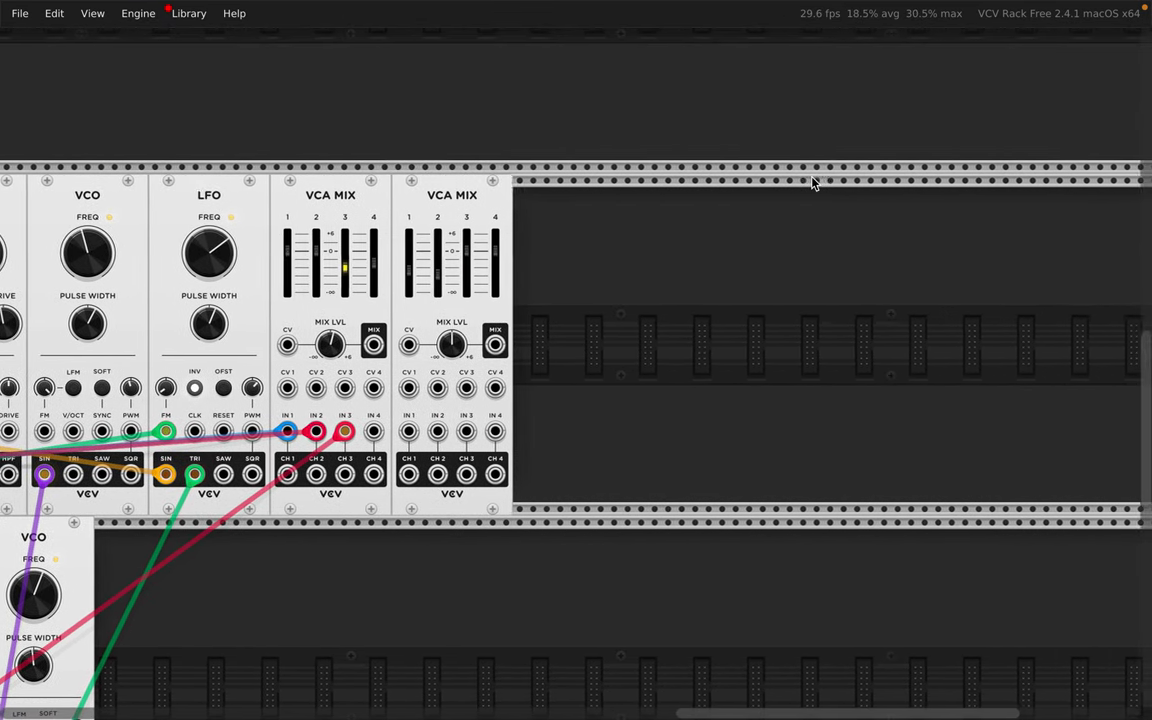
{"action": "mouse_move", "coordinate": [328, 347]}
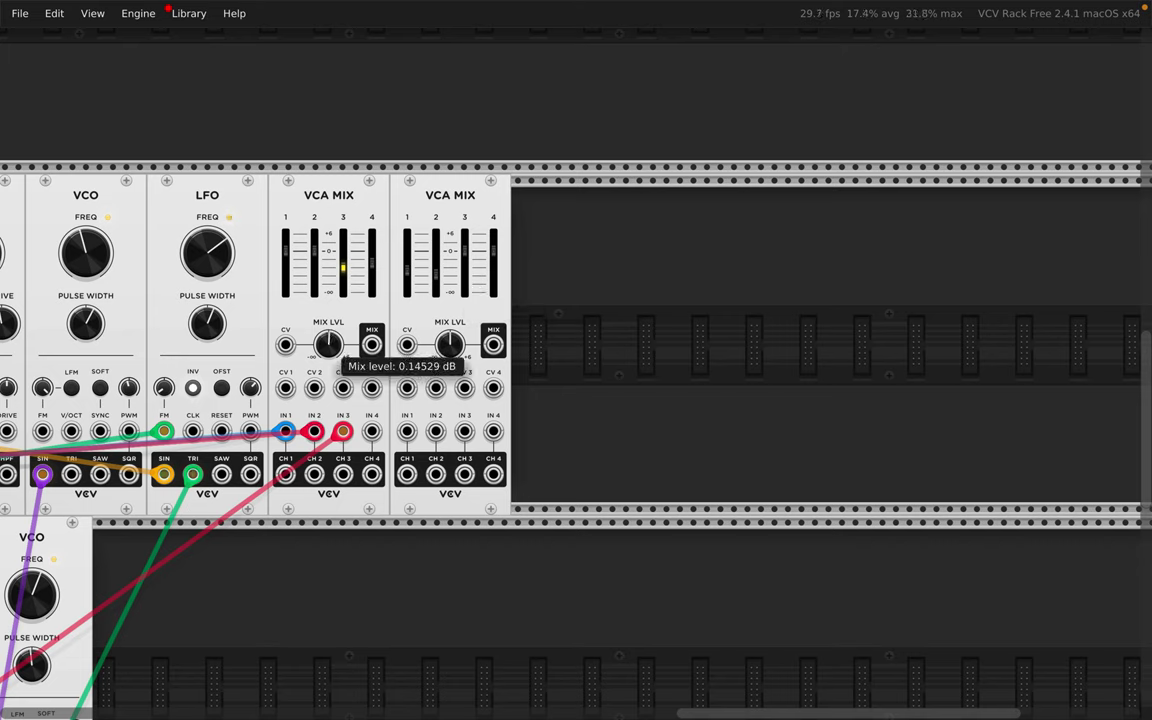
{"action": "left_click_drag", "start_coordinate": [328, 345], "coordinate": [328, 338]}
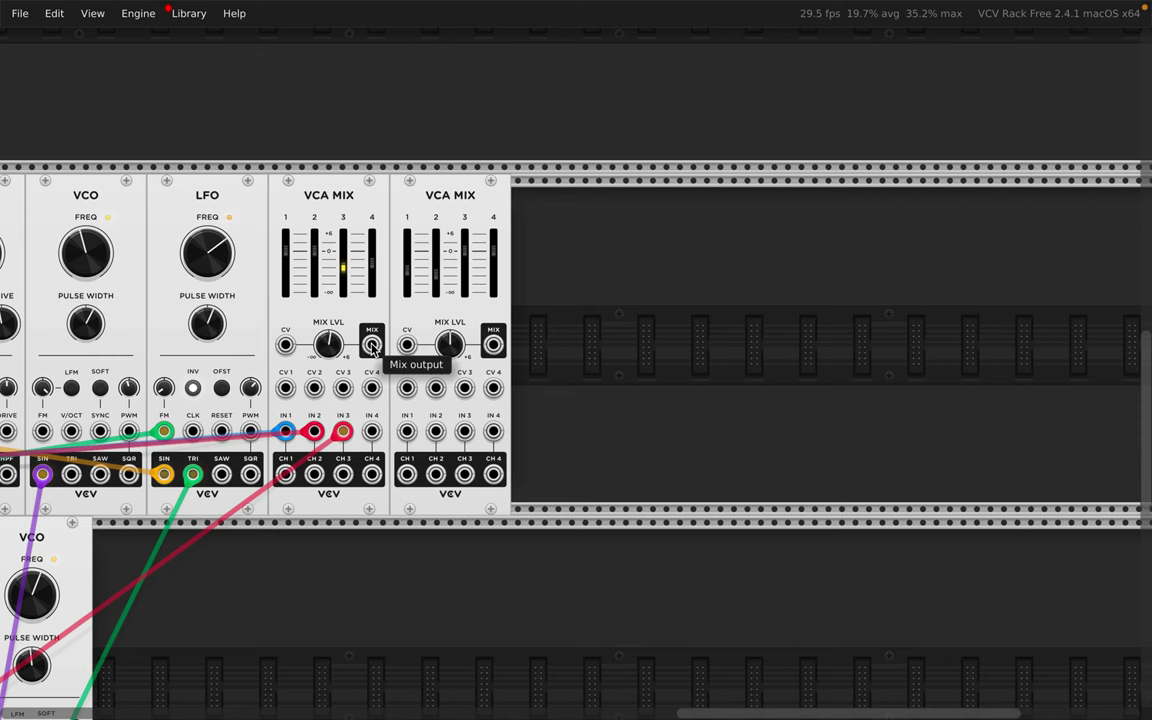
Step: Remove the Audio left output cable from VCA MIX IN 2 and move the first upper VCO's sine cable from Audio L/MON to the LFO's CLK
{"action": "scroll", "coordinate": [372, 347], "scroll_direction": "left", "scroll_amount": 8}
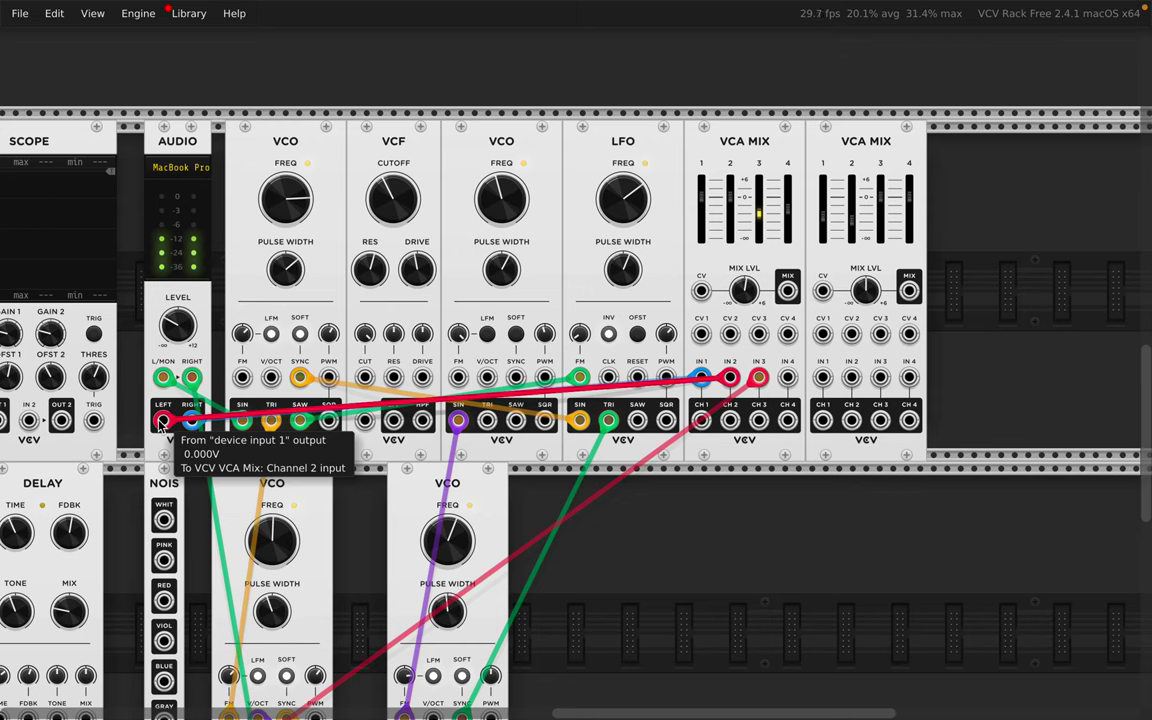
{"action": "left_click_drag", "start_coordinate": [701, 291], "coordinate": [788, 291]}
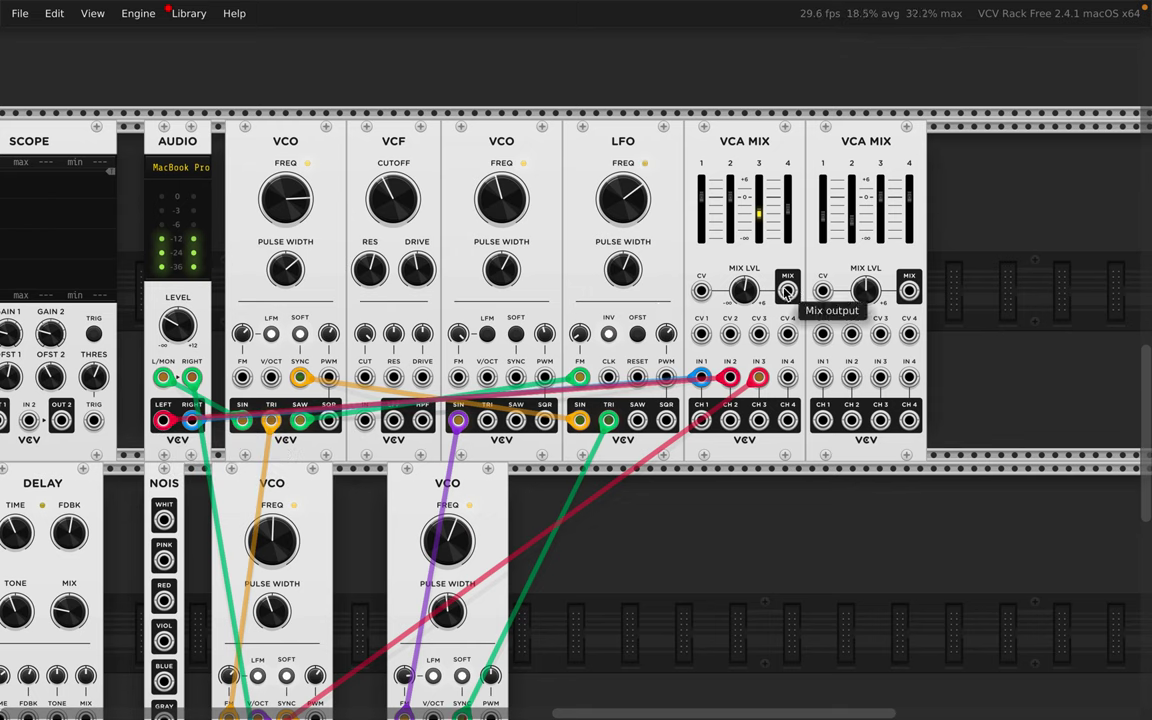
{"action": "left_click_drag", "start_coordinate": [701, 291], "coordinate": [730, 376]}
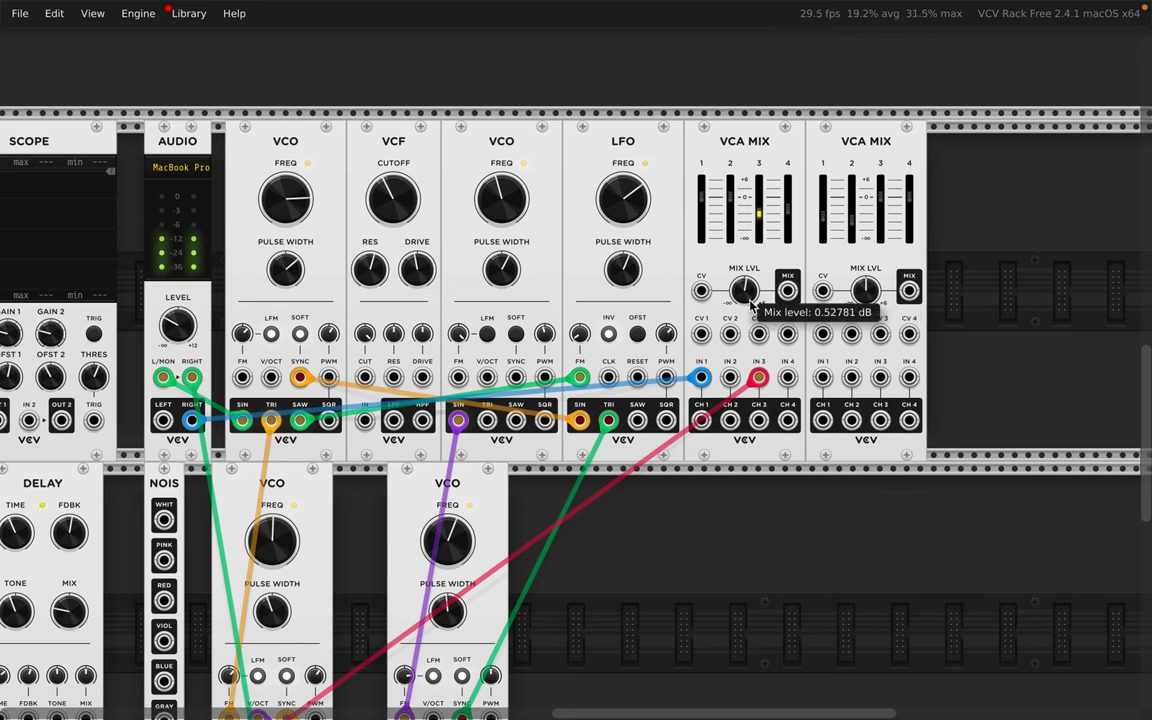
{"action": "left_click_drag", "start_coordinate": [788, 291], "coordinate": [608, 377]}
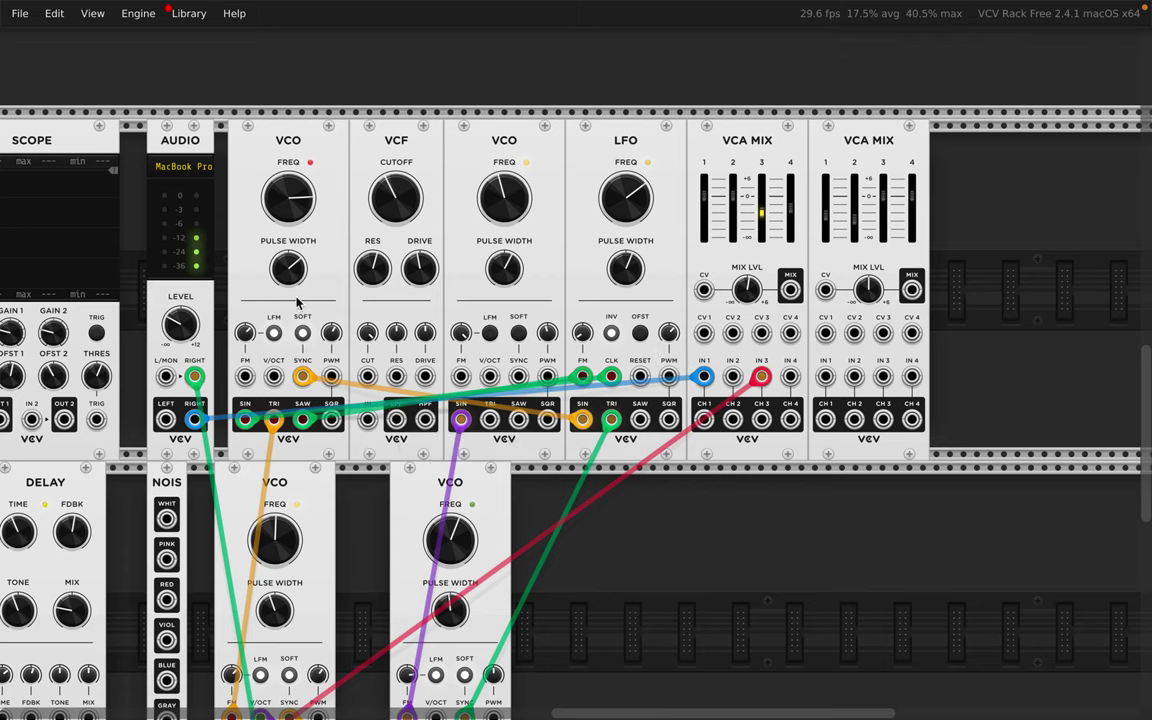
Step: Lower the first upper-row VCO's frequency and raise the second upper-row VCO's frequency to near its maximum
{"action": "mouse_move", "coordinate": [286, 198]}
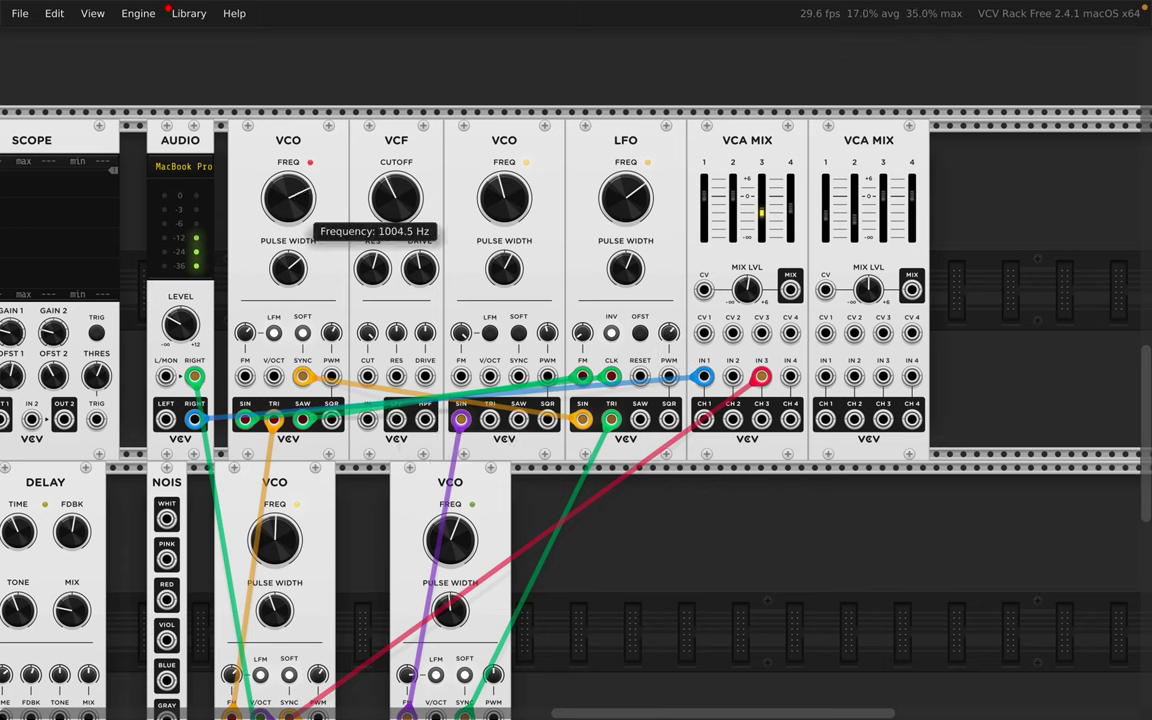
{"action": "left_click_drag", "start_coordinate": [504, 196], "coordinate": [504, 180]}
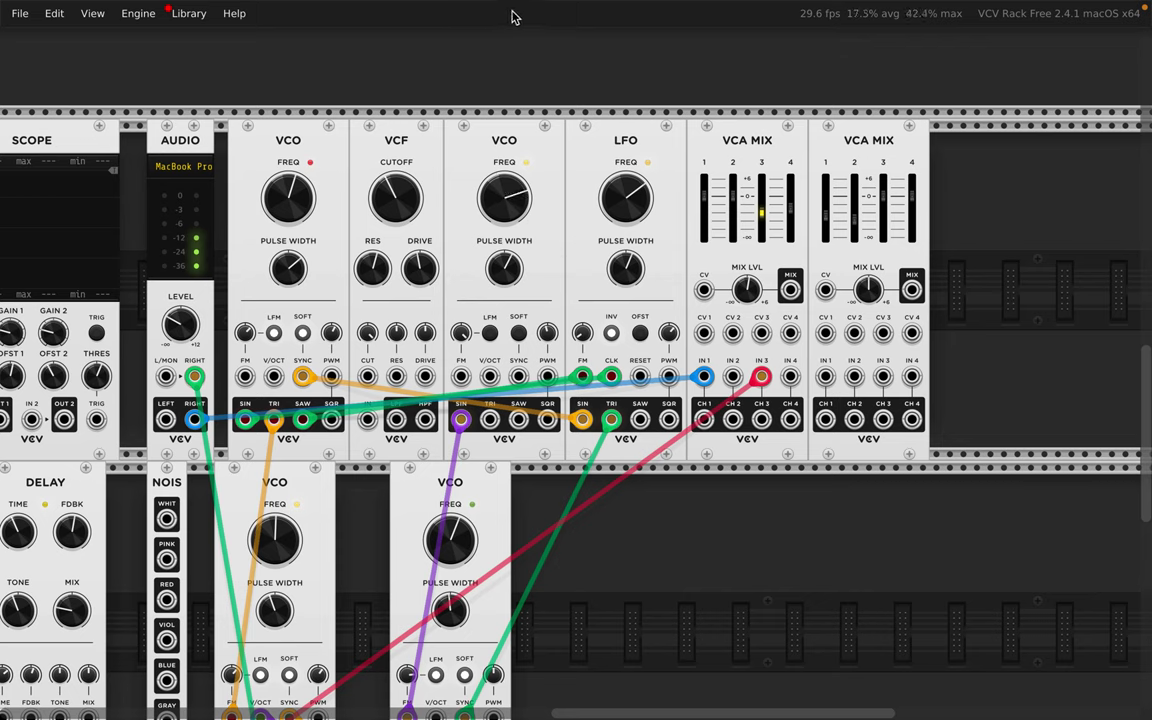
{"action": "left_click_drag", "start_coordinate": [504, 196], "coordinate": [504, 165]}
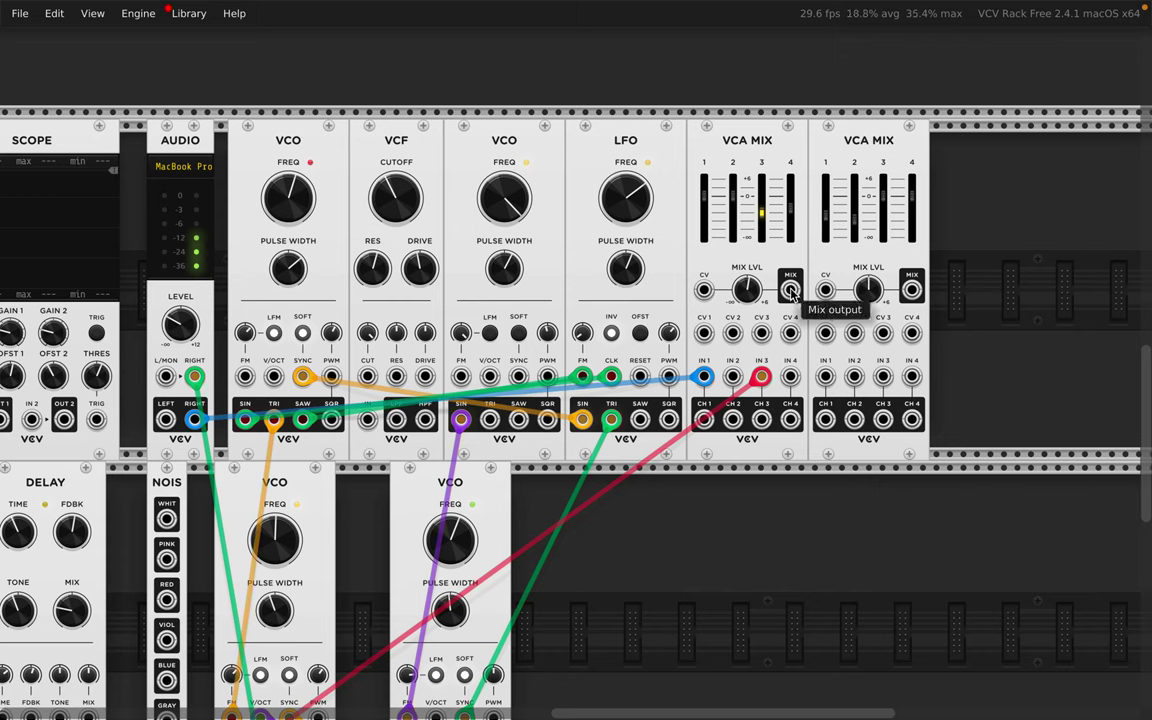
Step: Move the Audio module flush against the first upper-row VCO and patch the first VCA MIX's mix output into its L/MON input
{"action": "left_click_drag", "start_coordinate": [150, 350], "coordinate": [163, 350]}
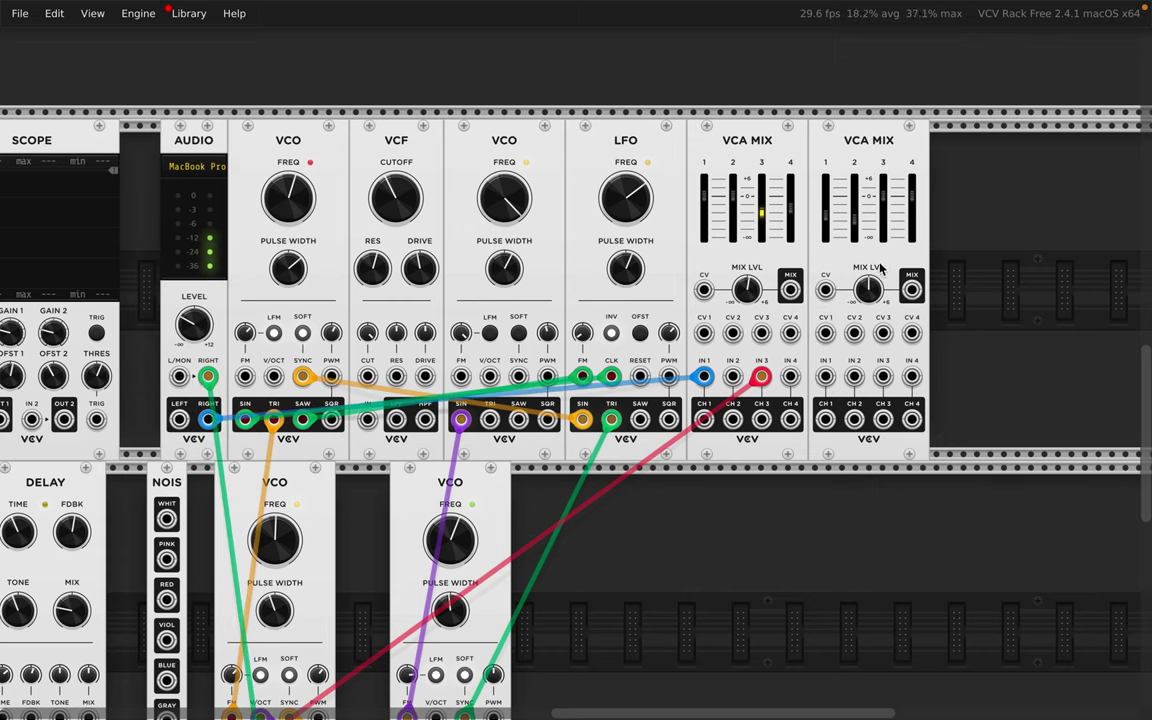
{"action": "left_click_drag", "start_coordinate": [790, 289], "coordinate": [180, 375]}
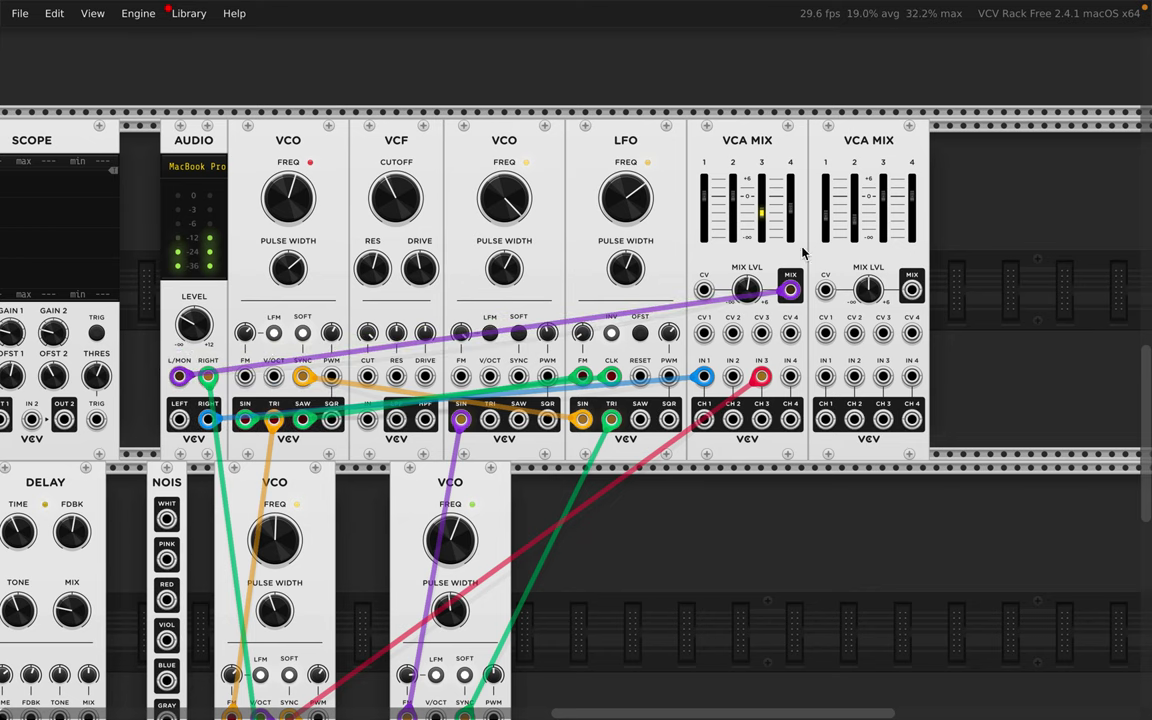
Step: Move the lower VCO's triangle cable from the Audio right input to the first VCA MIX's IN 4 and lower the second upper VCO's frequency
{"action": "left_click_drag", "start_coordinate": [912, 289], "coordinate": [795, 385]}
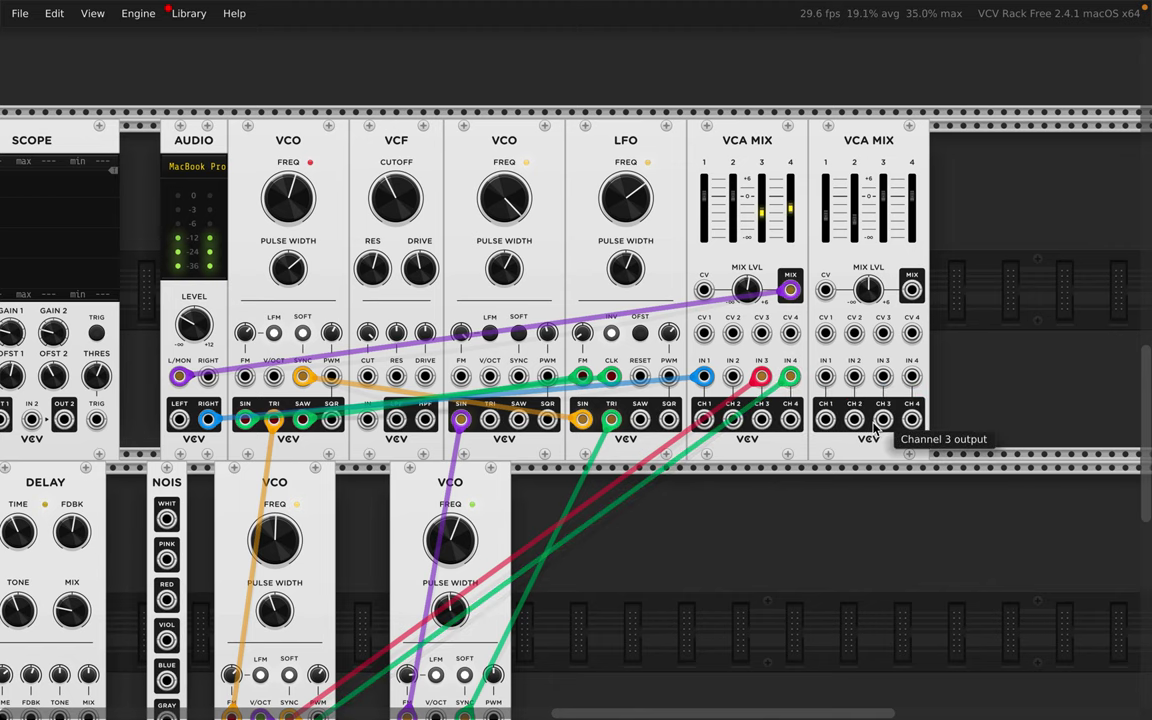
{"action": "left_click_drag", "start_coordinate": [504, 197], "coordinate": [504, 215]}
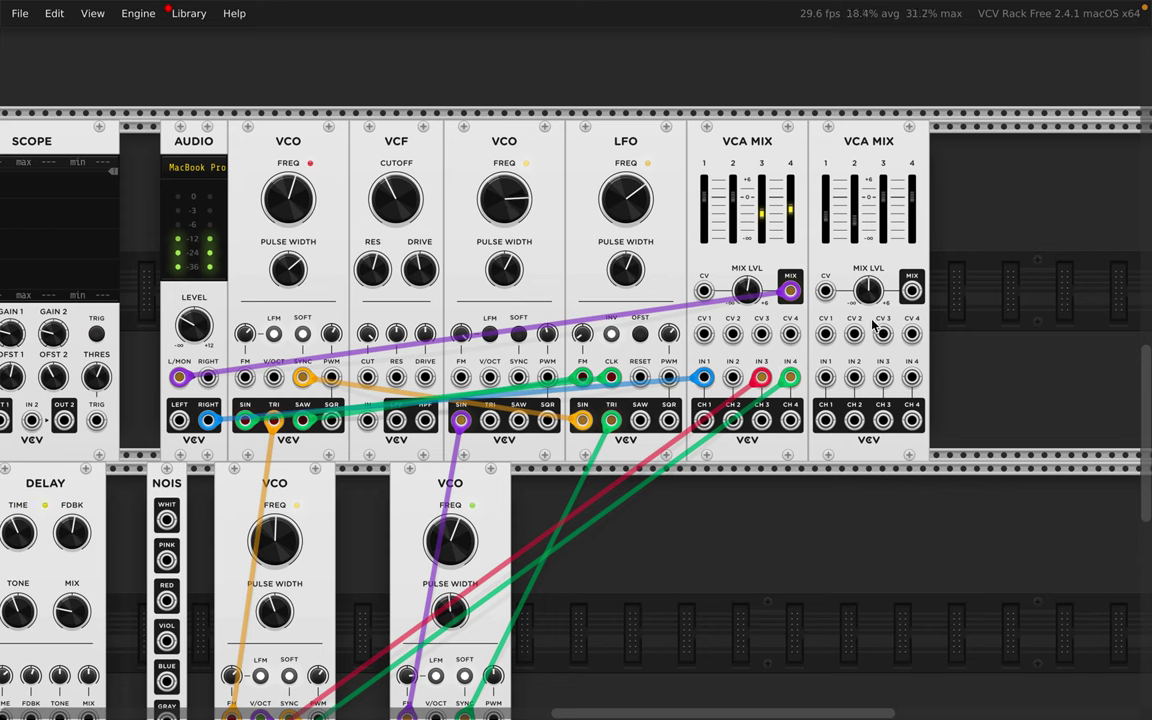
Step: Patch the second VCA MIX's mix output into the Audio module's right input
{"action": "left_click_drag", "start_coordinate": [912, 291], "coordinate": [210, 377]}
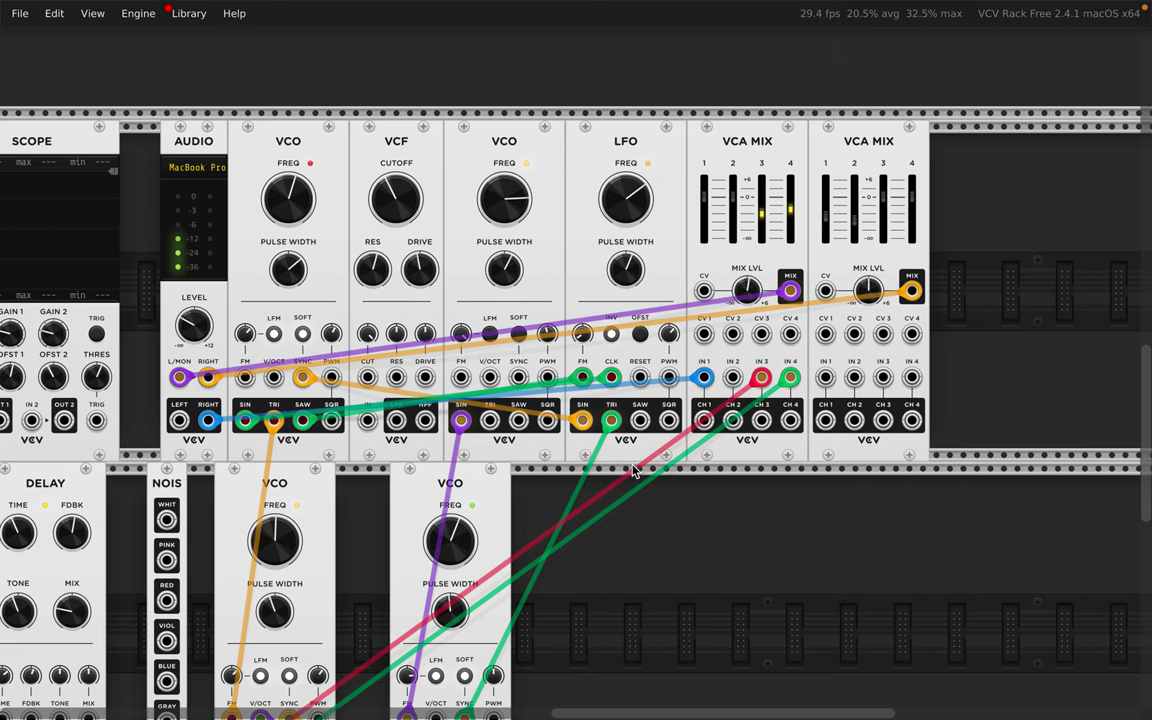
{"action": "scroll", "coordinate": [404, 476], "scroll_direction": "right", "scroll_amount": 5}
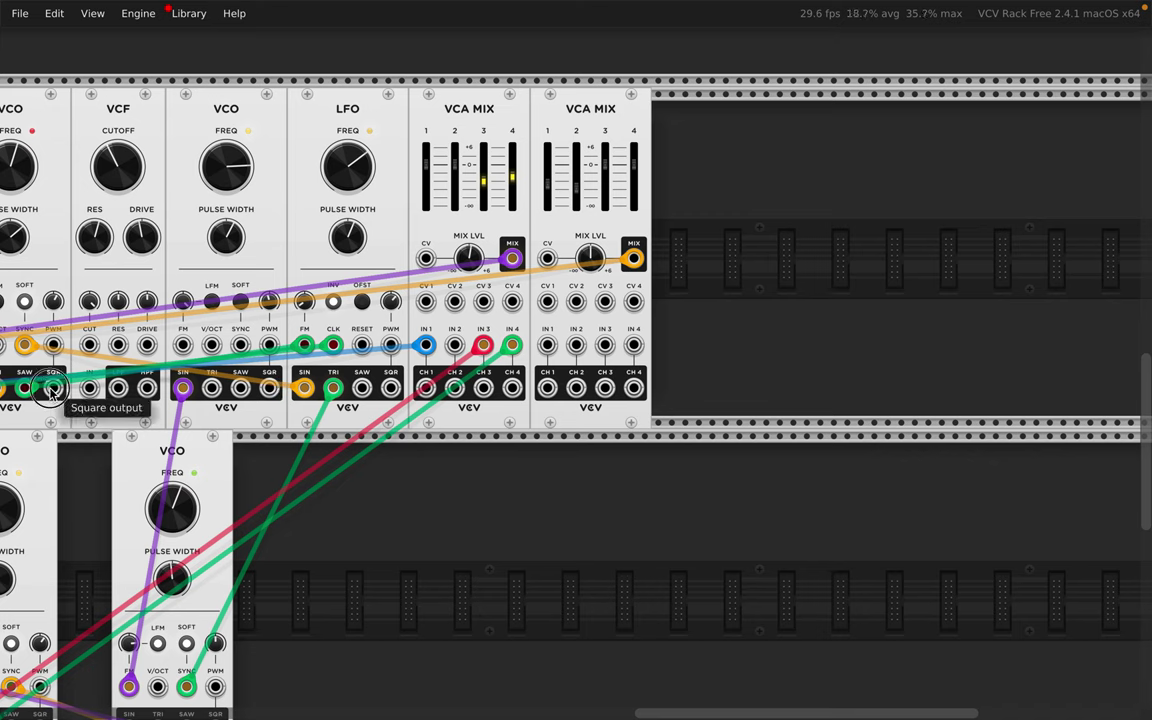
Step: Patch the first upper VCO's square output into the second lower VCO's V/OCT input and the Audio left output into the second VCA MIX's IN 2
{"action": "left_click_drag", "start_coordinate": [53, 387], "coordinate": [547, 350]}
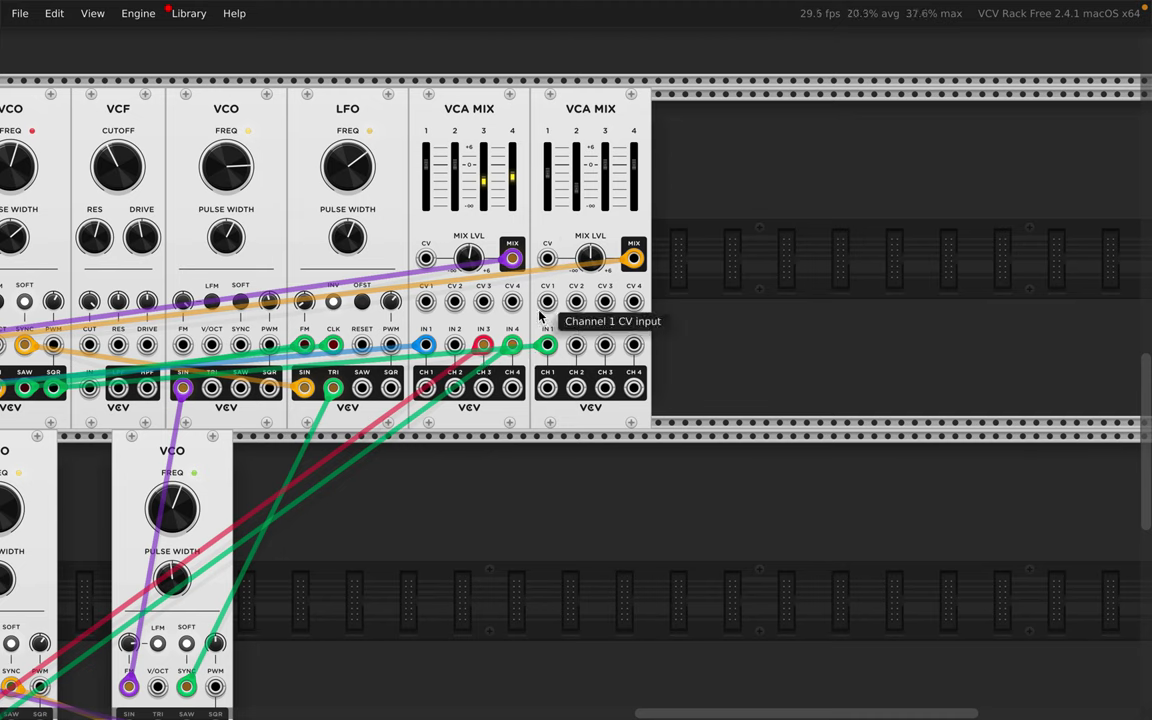
{"action": "left_click_drag", "start_coordinate": [547, 258], "coordinate": [567, 241]}
{"action": "scroll", "coordinate": [439, 293], "scroll_direction": "down", "scroll_amount": 1}
{"action": "scroll", "coordinate": [439, 293], "scroll_direction": "left", "scroll_amount": 1}
{"action": "scroll", "coordinate": [433, 300], "scroll_direction": "down", "scroll_amount": 2}
{"action": "scroll", "coordinate": [433, 300], "scroll_direction": "left", "scroll_amount": 3}
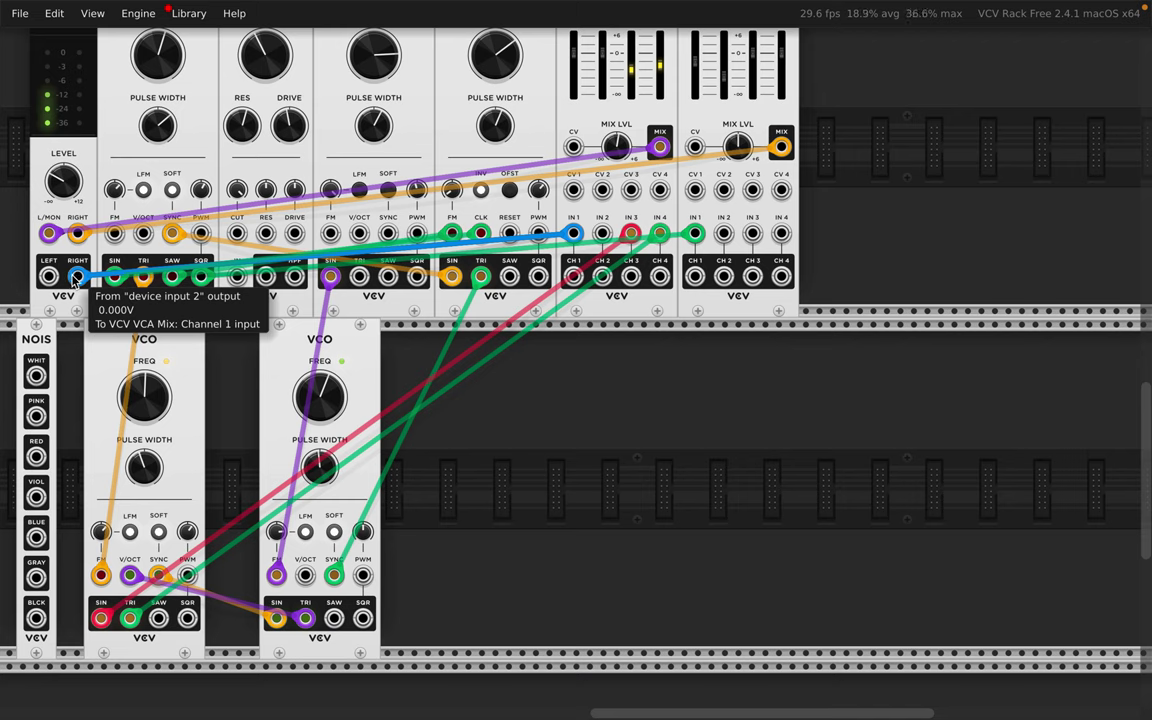
{"action": "left_click_drag", "start_coordinate": [49, 277], "coordinate": [305, 575]}
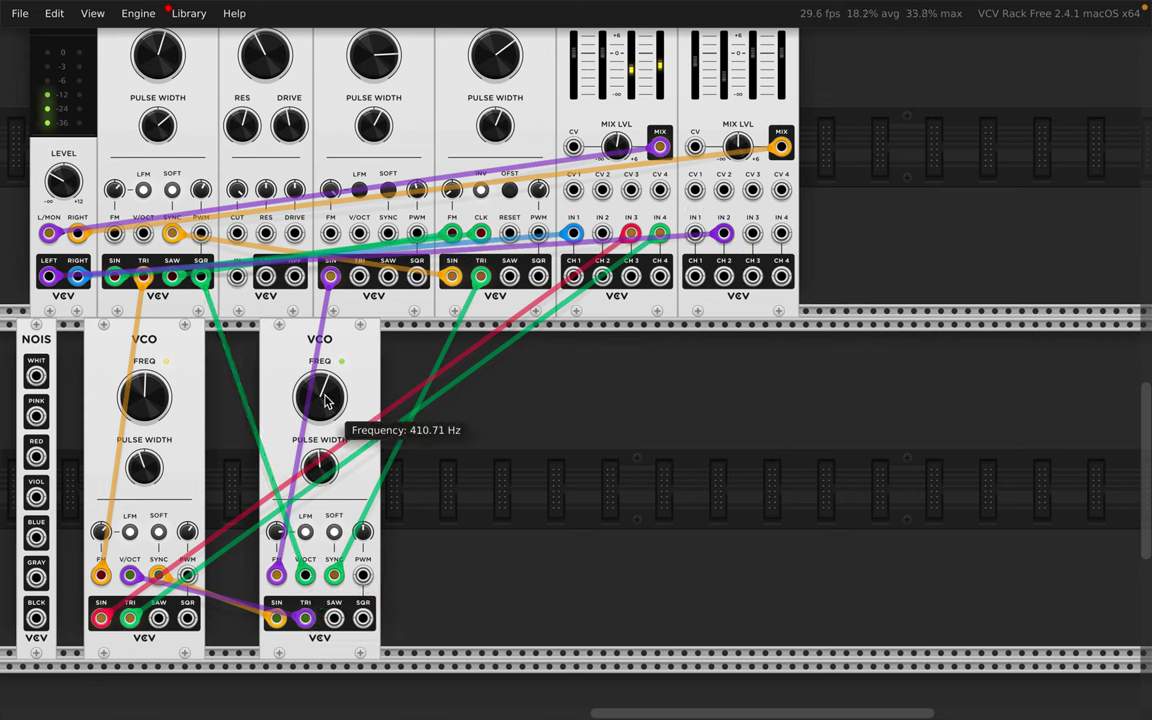
Step: Lower the second lower VCO's frequency to about 28 Hz and reduce the VCF's cutoff frequency
{"action": "left_click_drag", "start_coordinate": [324, 400], "coordinate": [324, 455]}
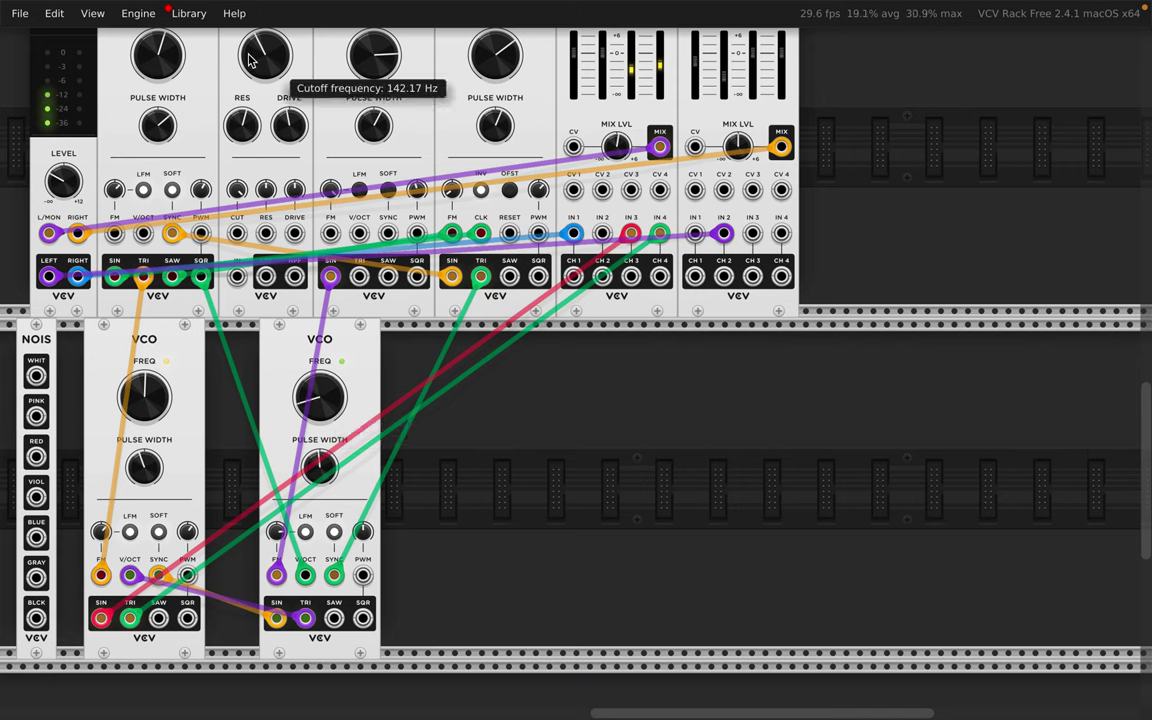
{"action": "mouse_move", "coordinate": [265, 55]}
{"action": "left_mouse_down"}
{"action": "mouse_move", "coordinate": [265, 40]}
{"action": "mouse_move", "coordinate": [265, 70]}
{"action": "left_mouse_up"}
Step: Lower the first lower VCO's frequency to about 56 Hz and raise its pulse width
{"action": "mouse_move", "coordinate": [144, 397]}
{"action": "left_mouse_down"}
{"action": "mouse_move", "coordinate": [144, 376]}
{"action": "mouse_move", "coordinate": [144, 399]}
{"action": "left_mouse_up"}
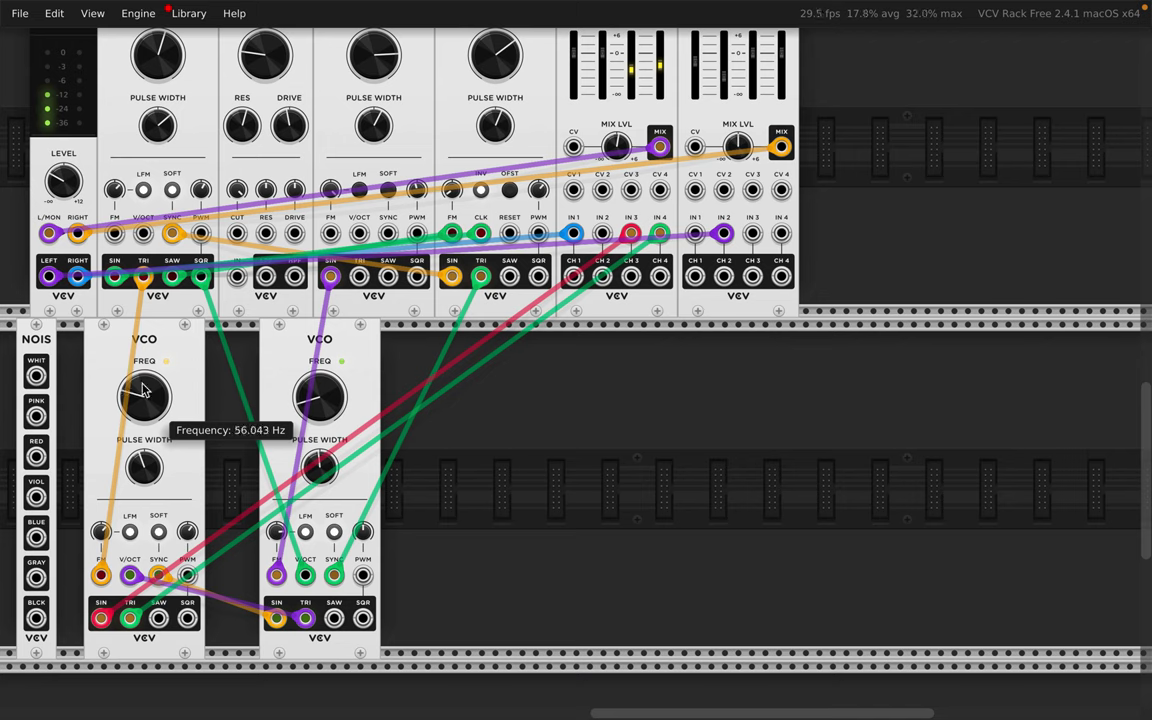
{"action": "left_click_drag", "start_coordinate": [142, 469], "coordinate": [142, 460]}
Step: Try the first lower VCO's 1V/octave FM mode and hard sync mode, and return it to linear FM and soft sync
{"action": "left_click", "coordinate": [132, 536]}
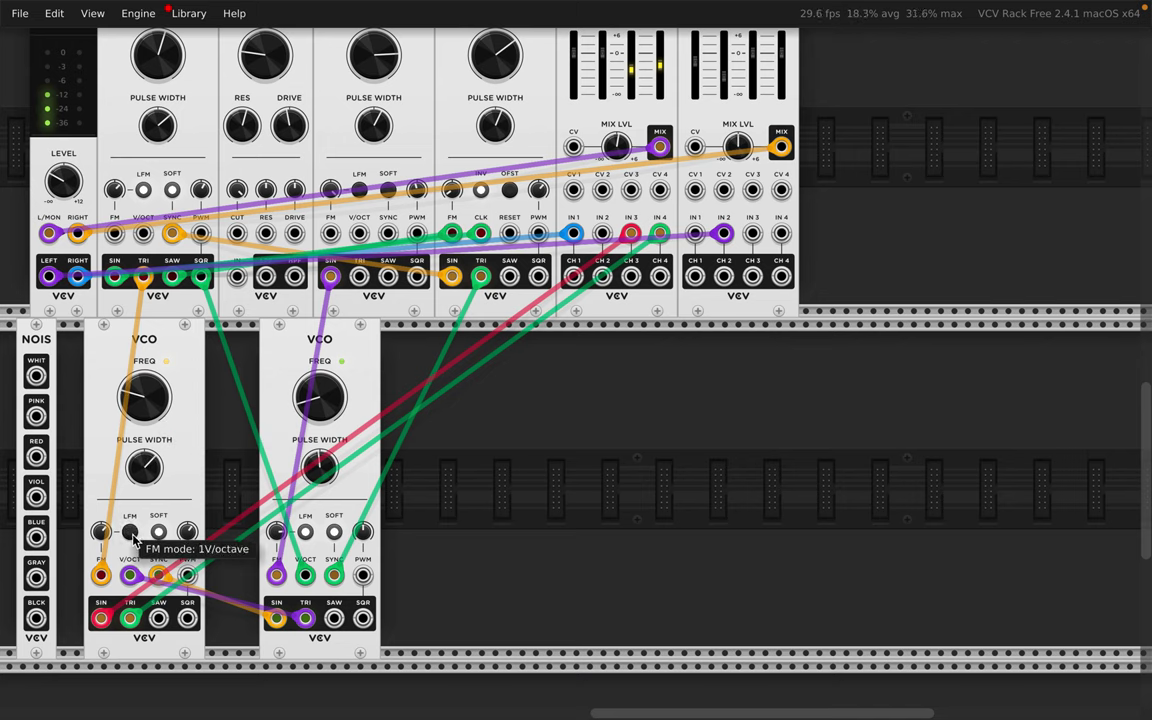
{"action": "left_click", "coordinate": [133, 538]}
{"action": "left_click", "coordinate": [133, 538]}
{"action": "left_click", "coordinate": [133, 538]}
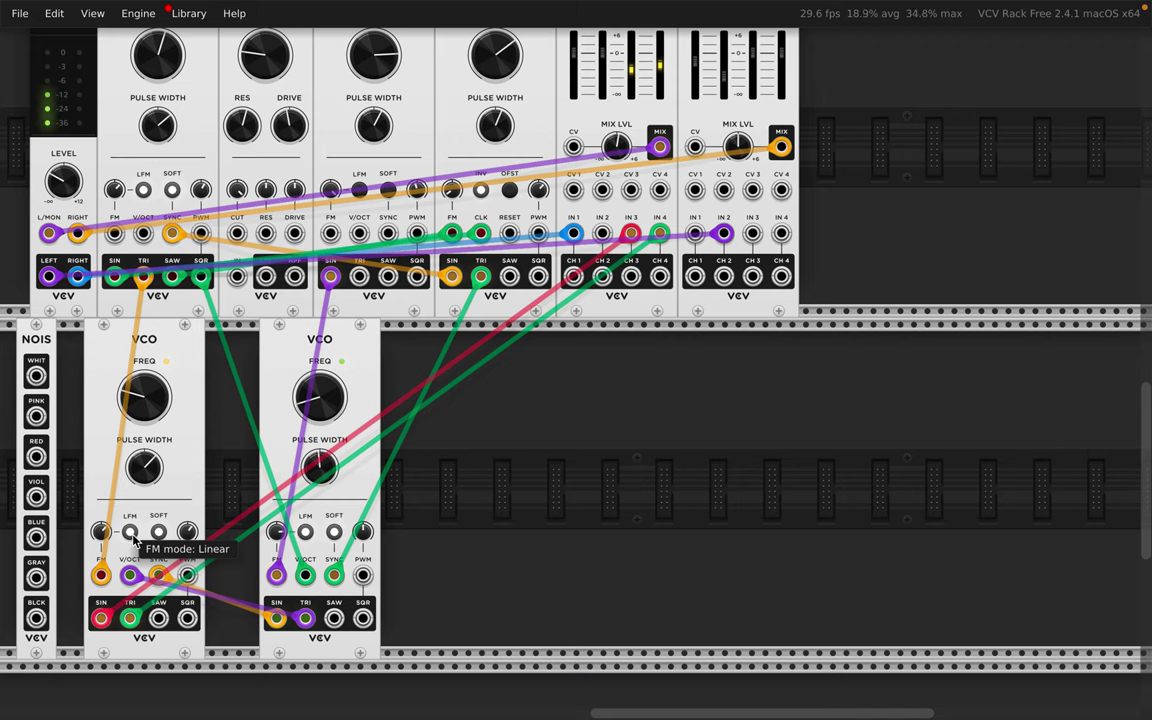
{"action": "left_click", "coordinate": [162, 536]}
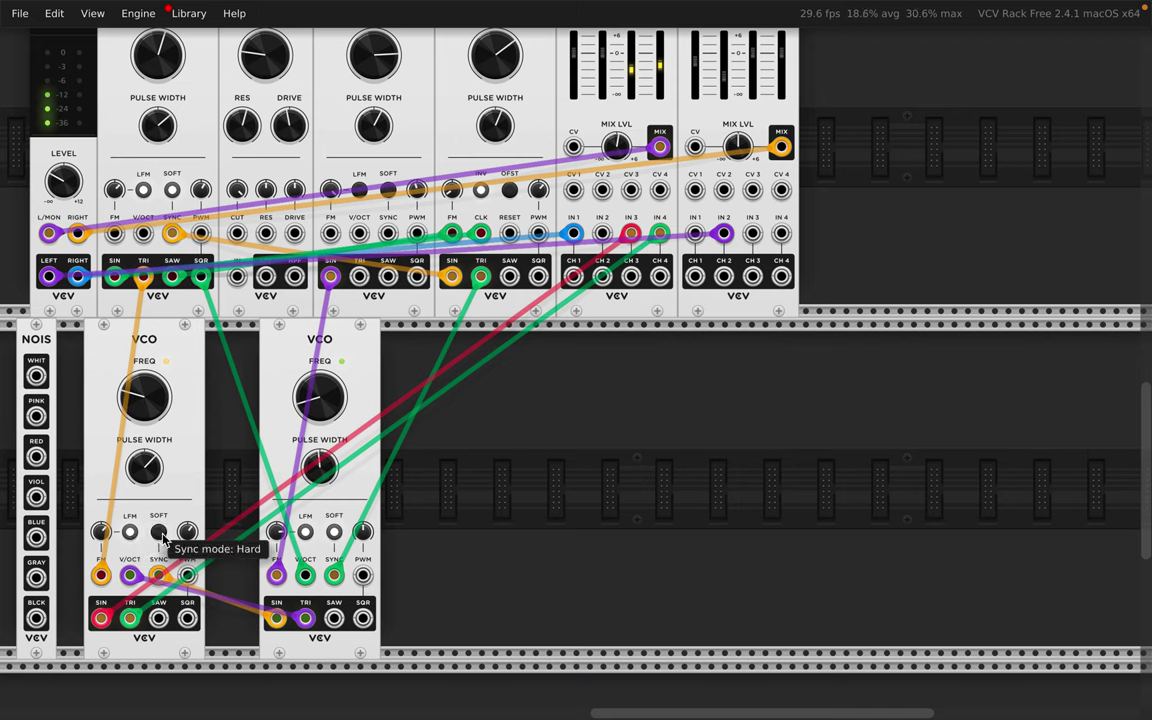
{"action": "left_click", "coordinate": [162, 536]}
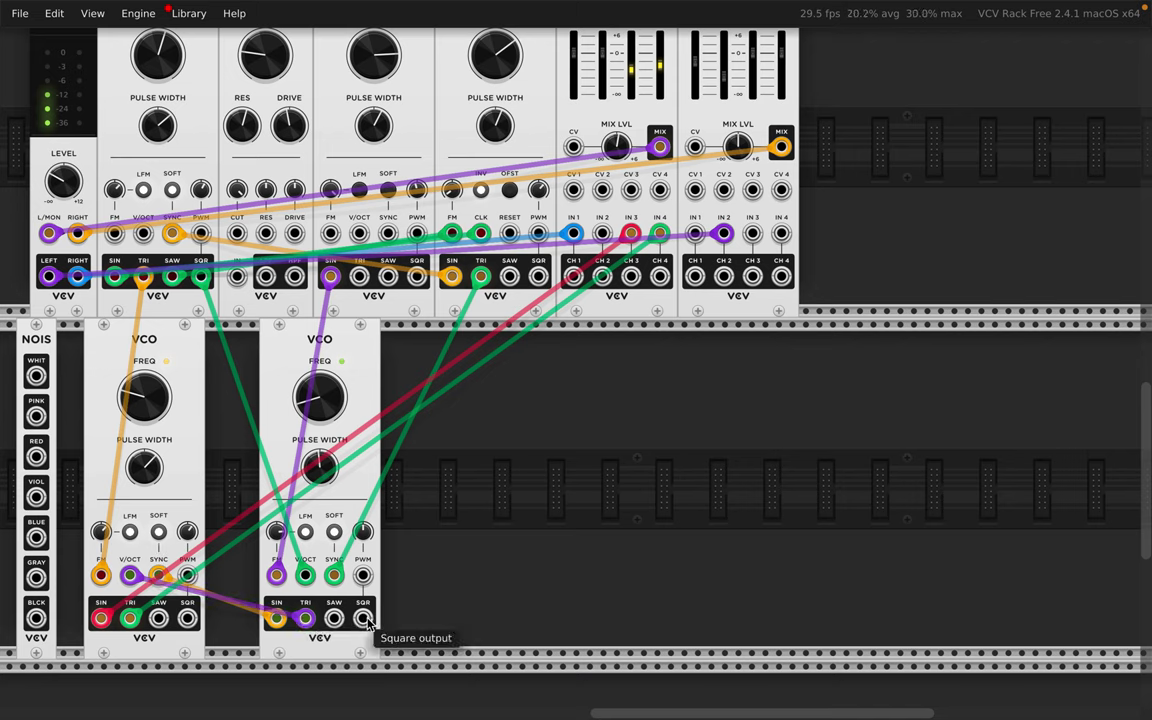
Step: Set the first lower VCO's frequency to about 22.4 Hz and lower the first upper VCO's frequency slightly
{"action": "mouse_move", "coordinate": [128, 372]}
{"action": "left_mouse_down"}
{"action": "mouse_move", "coordinate": [128, 340]}
{"action": "mouse_move", "coordinate": [128, 385]}
{"action": "left_mouse_up"}
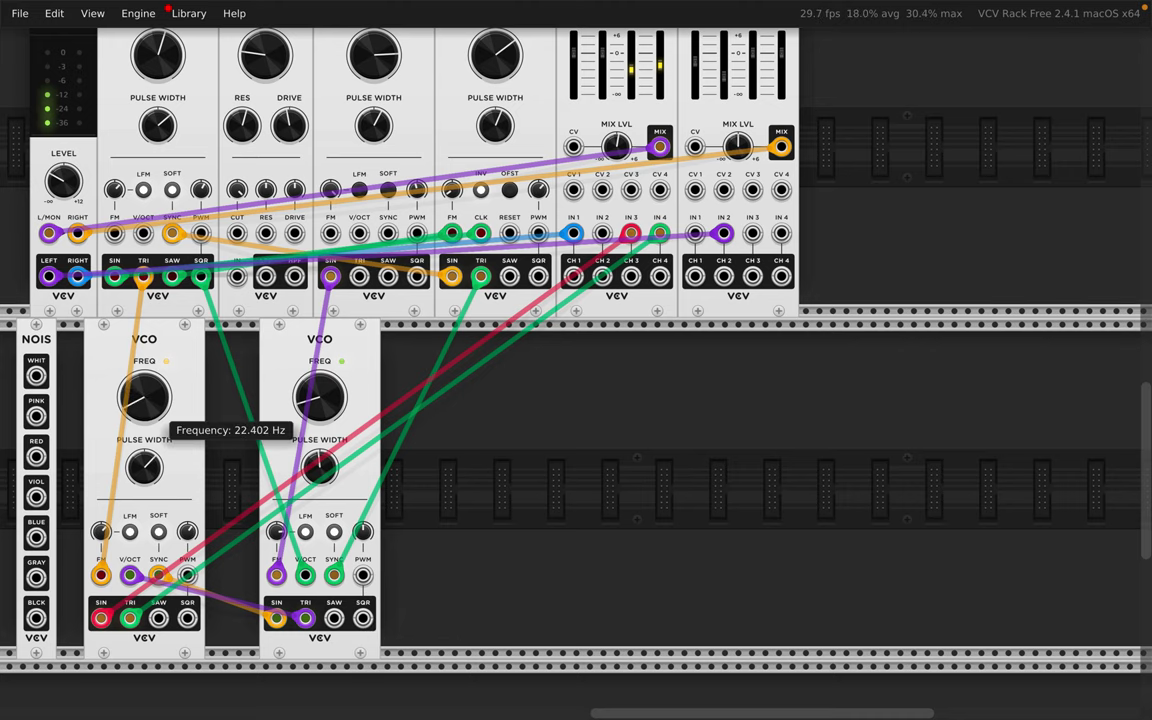
{"action": "scroll", "coordinate": [190, 140], "scroll_direction": "up", "scroll_amount": 5}
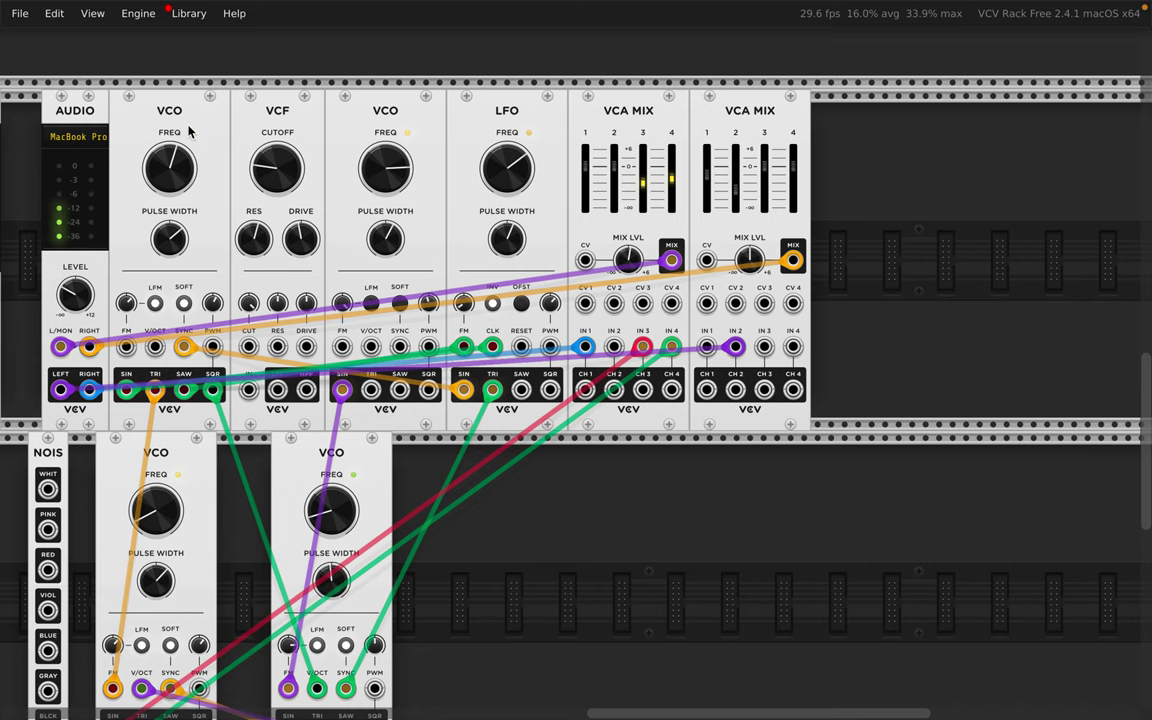
{"action": "scroll", "coordinate": [236, 214], "scroll_direction": "up", "scroll_amount": 1}
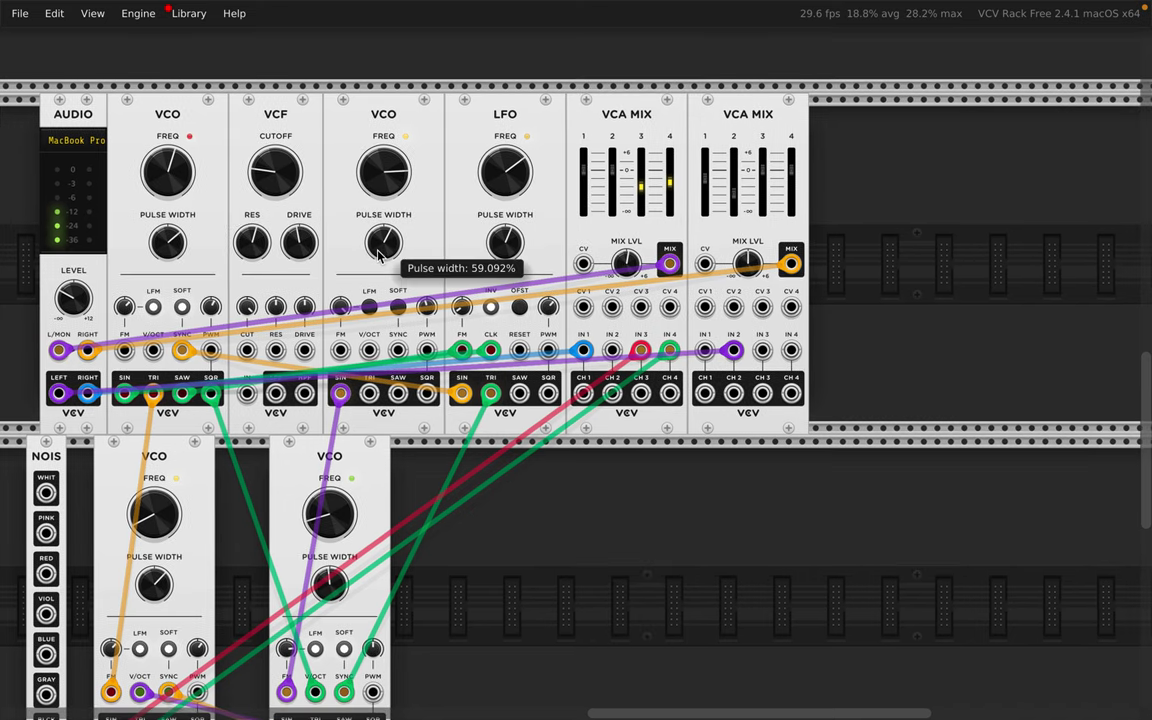
{"action": "scroll", "coordinate": [404, 318], "scroll_direction": "down", "scroll_amount": 4}
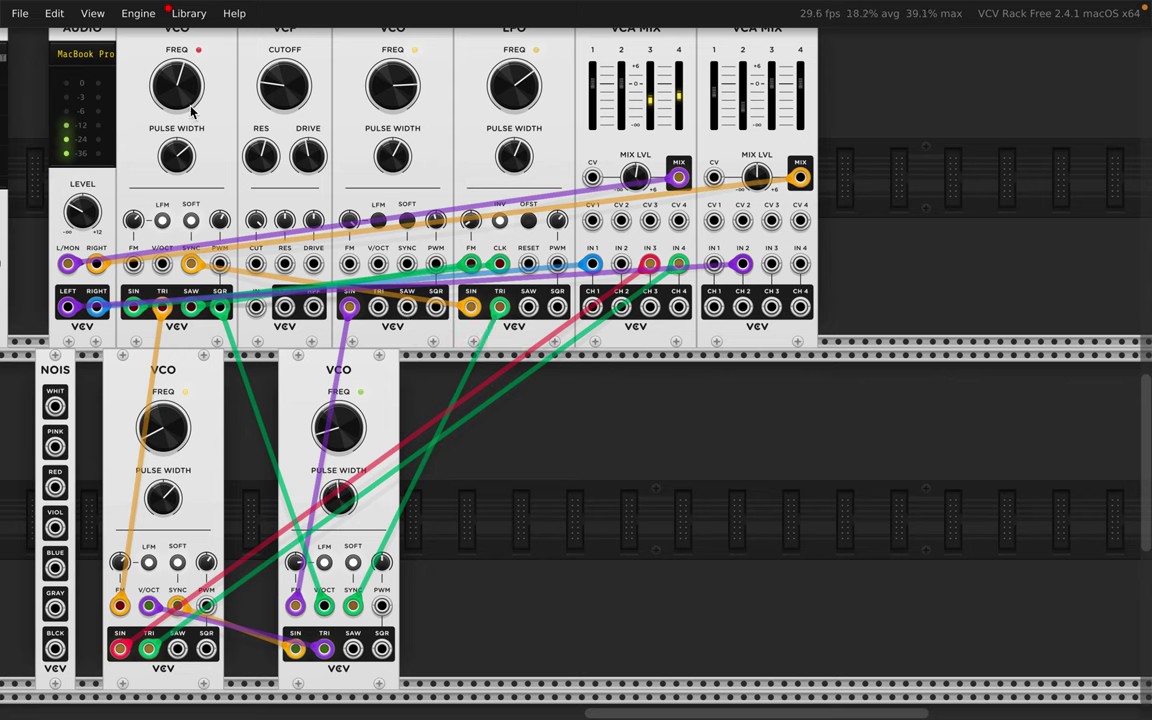
{"action": "mouse_move", "coordinate": [192, 112]}
{"action": "left_mouse_down"}
{"action": "mouse_move", "coordinate": [192, 85]}
{"action": "mouse_move", "coordinate": [192, 120]}
{"action": "left_mouse_up"}
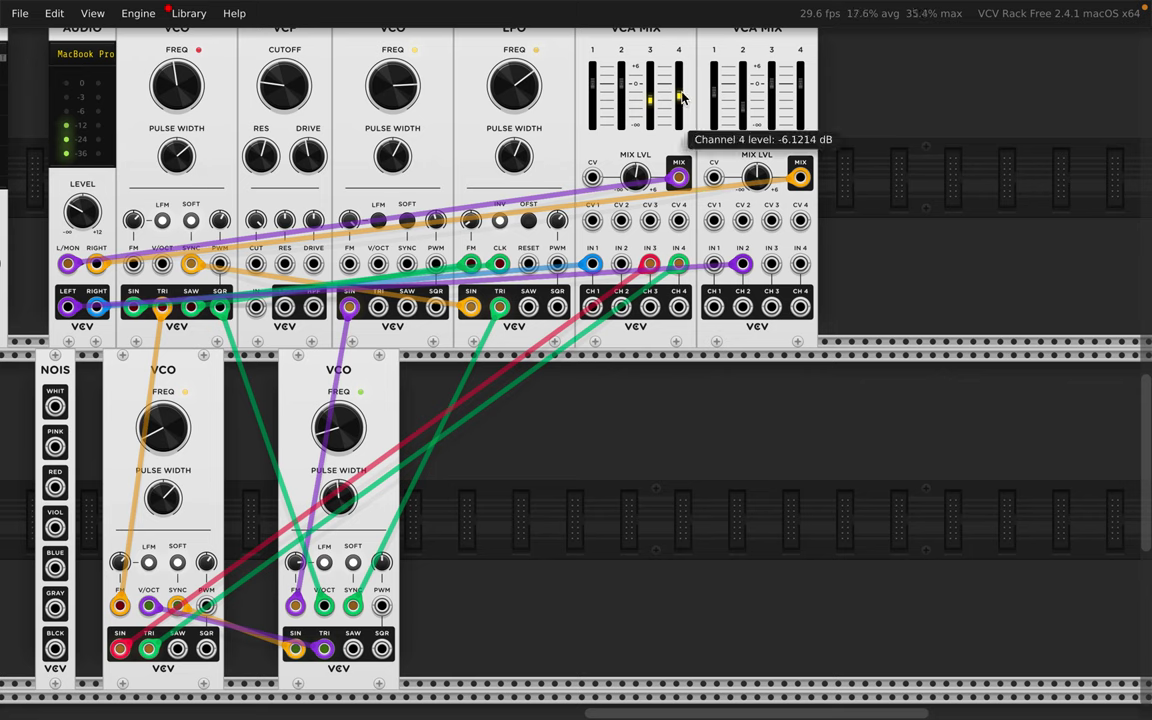
Step: Raise the first VCA MIX's channel 3 and mix levels, lower channel 4, and patch the second upper VCO's sawtooth output into CV 4
{"action": "left_click_drag", "start_coordinate": [679, 97], "coordinate": [655, 170]}
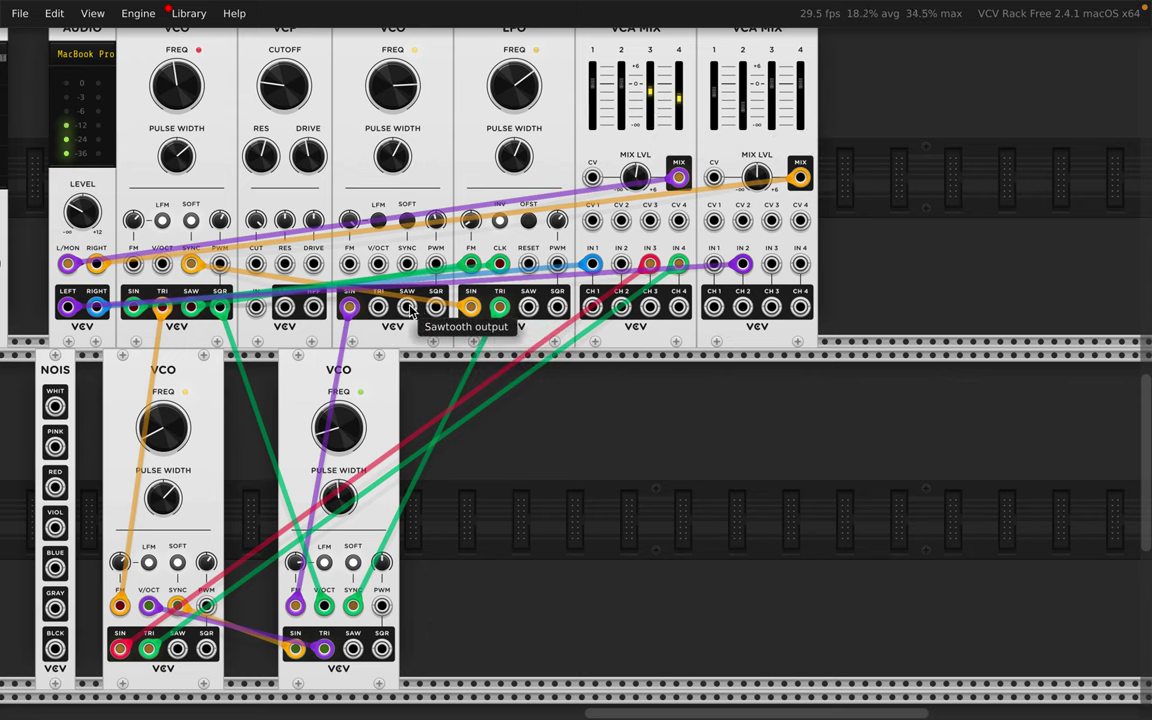
{"action": "left_click_drag", "start_coordinate": [410, 310], "coordinate": [677, 228]}
{"action": "scroll", "coordinate": [677, 226], "scroll_direction": "right", "scroll_amount": 1}
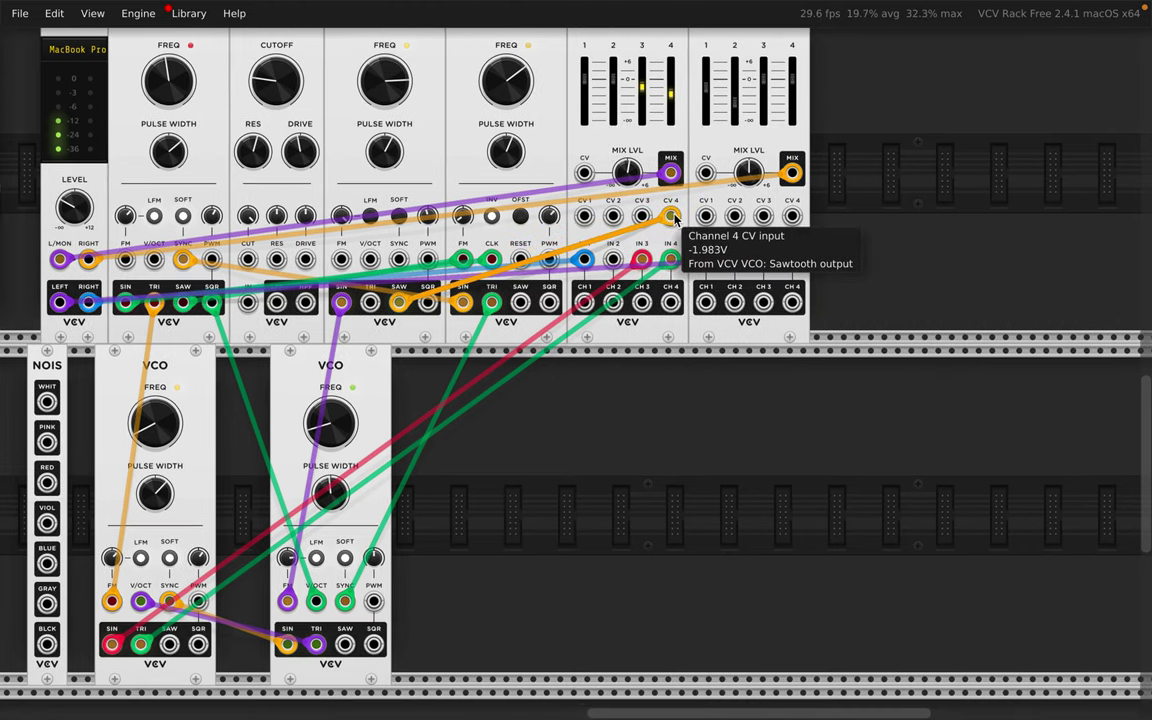
{"action": "left_click_drag", "start_coordinate": [627, 172], "coordinate": [627, 168]}
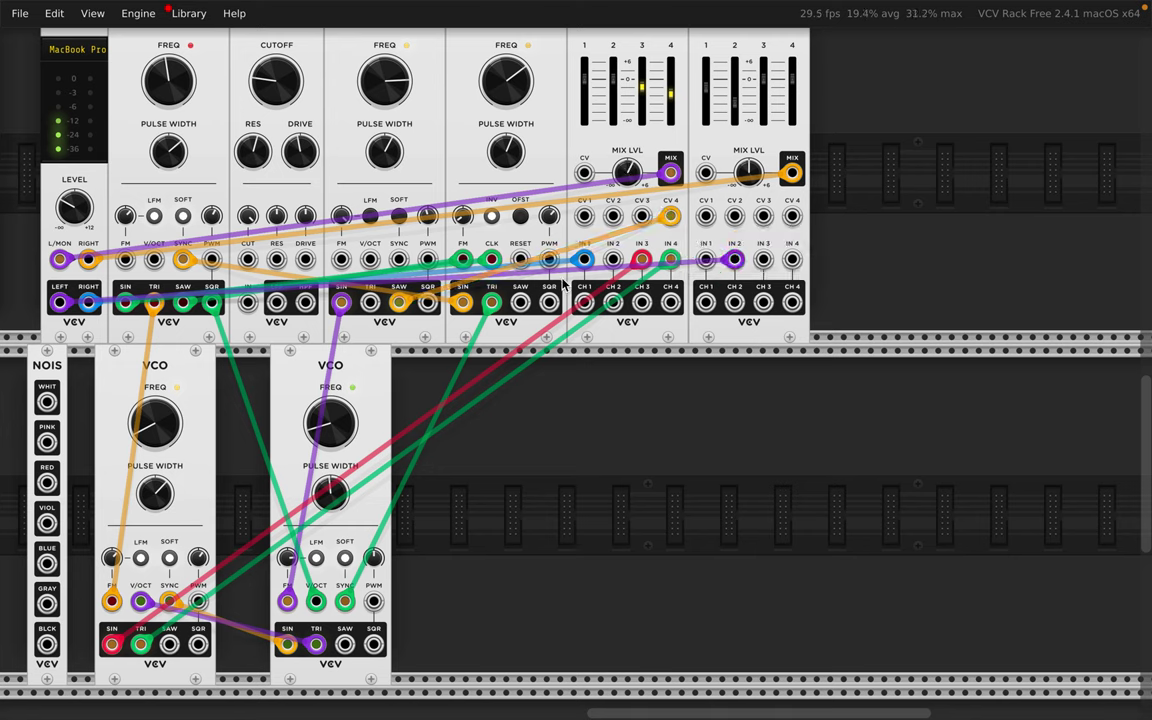
Step: Try the VCF's highpass output in the first VCA MIX's CV 2 and the second VCA MIX's IN 3, and remove the cable
{"action": "left_click_drag", "start_coordinate": [305, 306], "coordinate": [614, 220]}
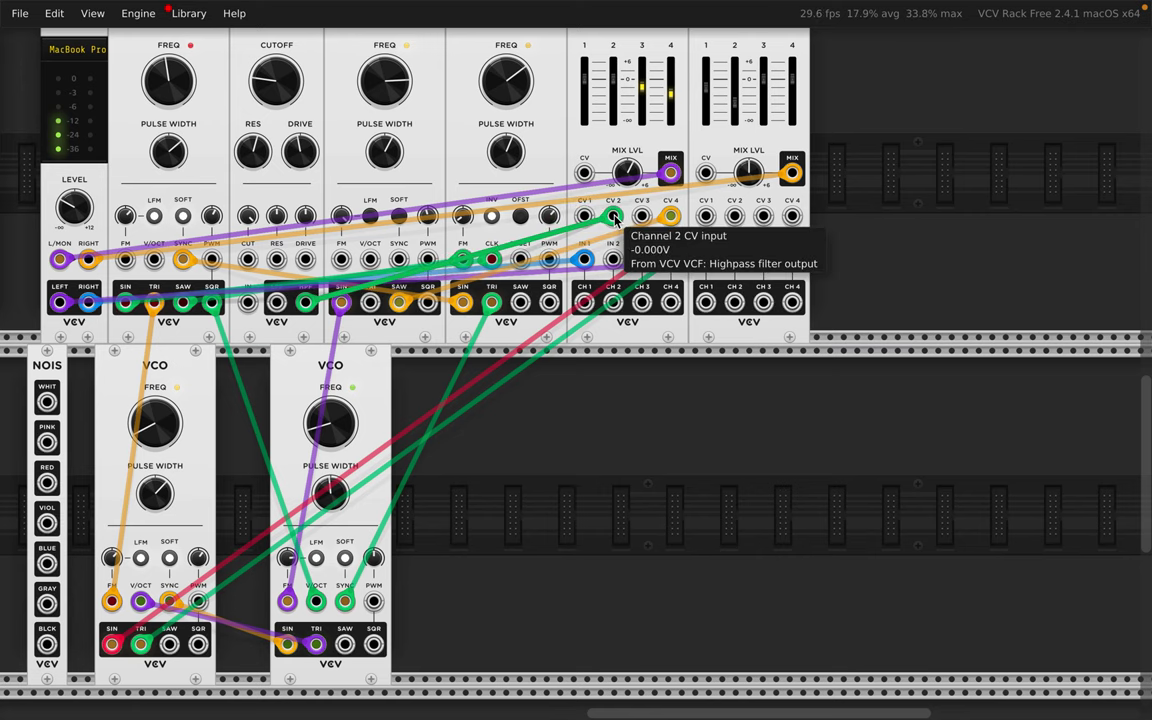
{"action": "left_click_drag", "start_coordinate": [613, 216], "coordinate": [762, 260]}
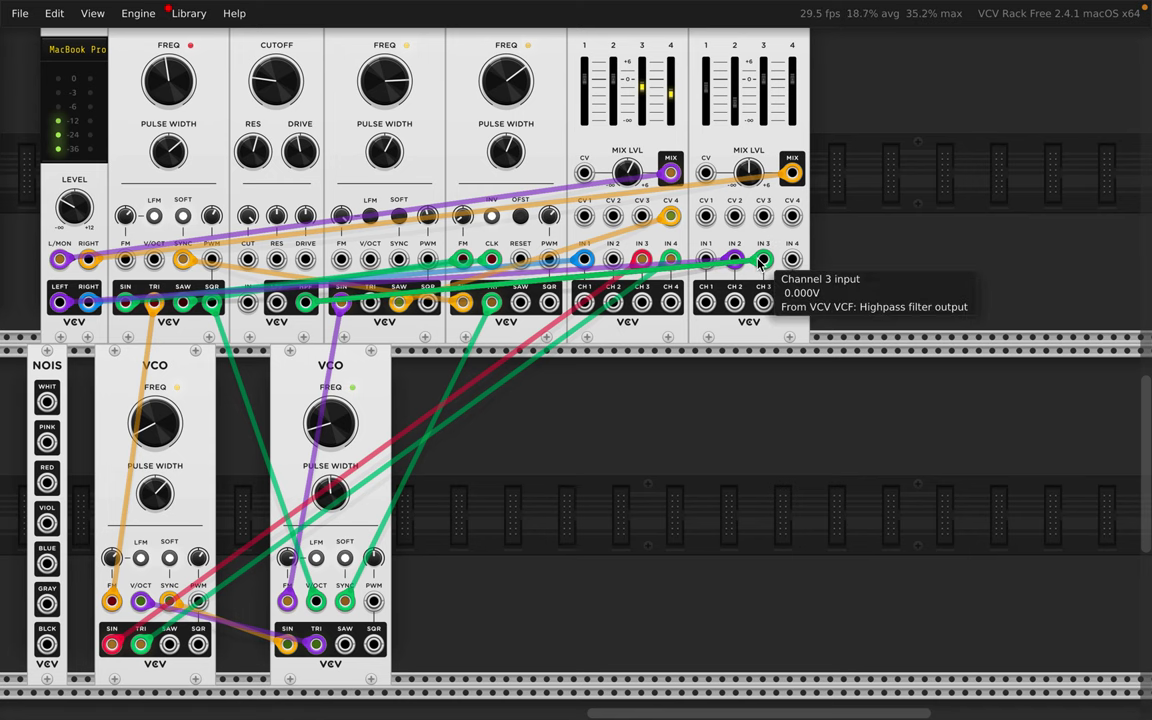
{"action": "scroll", "coordinate": [759, 259], "scroll_direction": "down", "scroll_amount": 1}
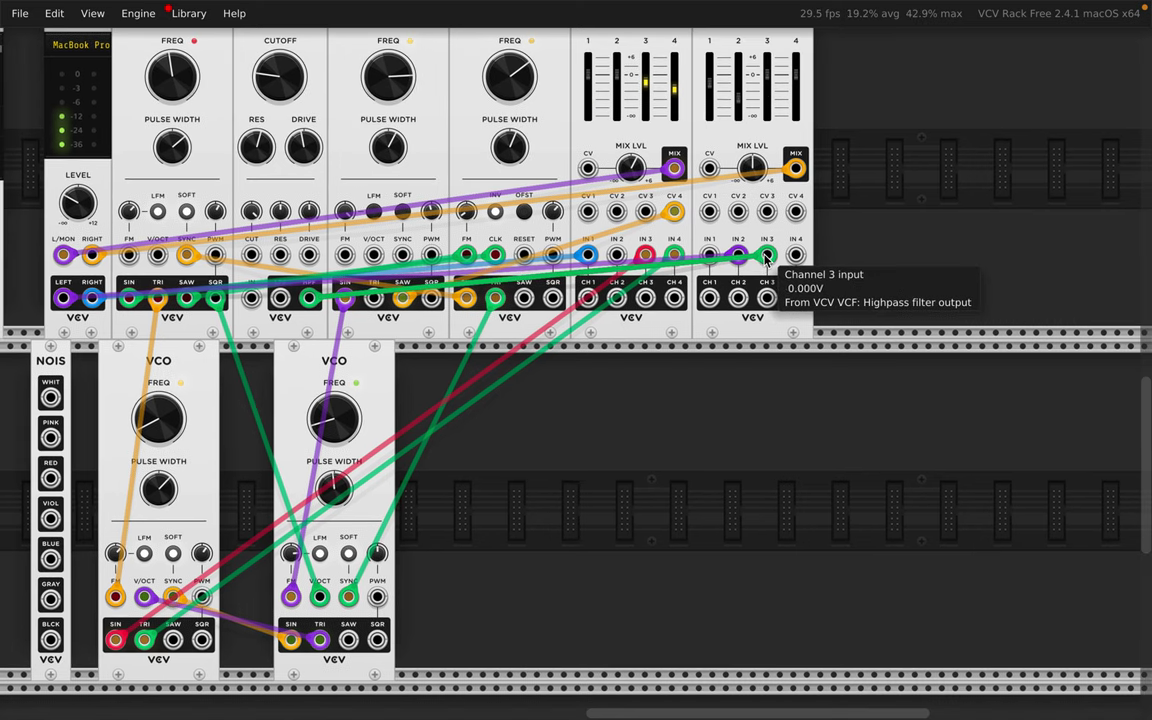
{"action": "left_click_drag", "start_coordinate": [765, 258], "coordinate": [769, 229]}
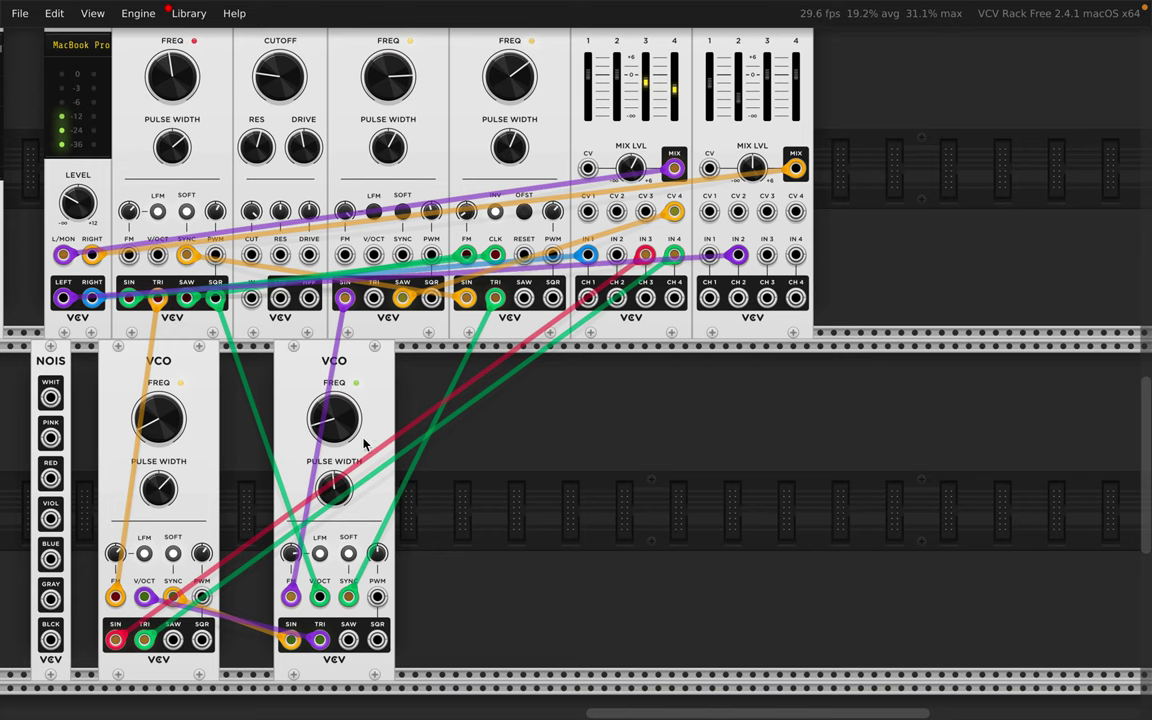
Step: Lower the second lower VCO's frequency modulation amount and raise the frequencies of both lower VCOs
{"action": "scroll", "coordinate": [288, 520], "scroll_direction": "down", "scroll_amount": 3}
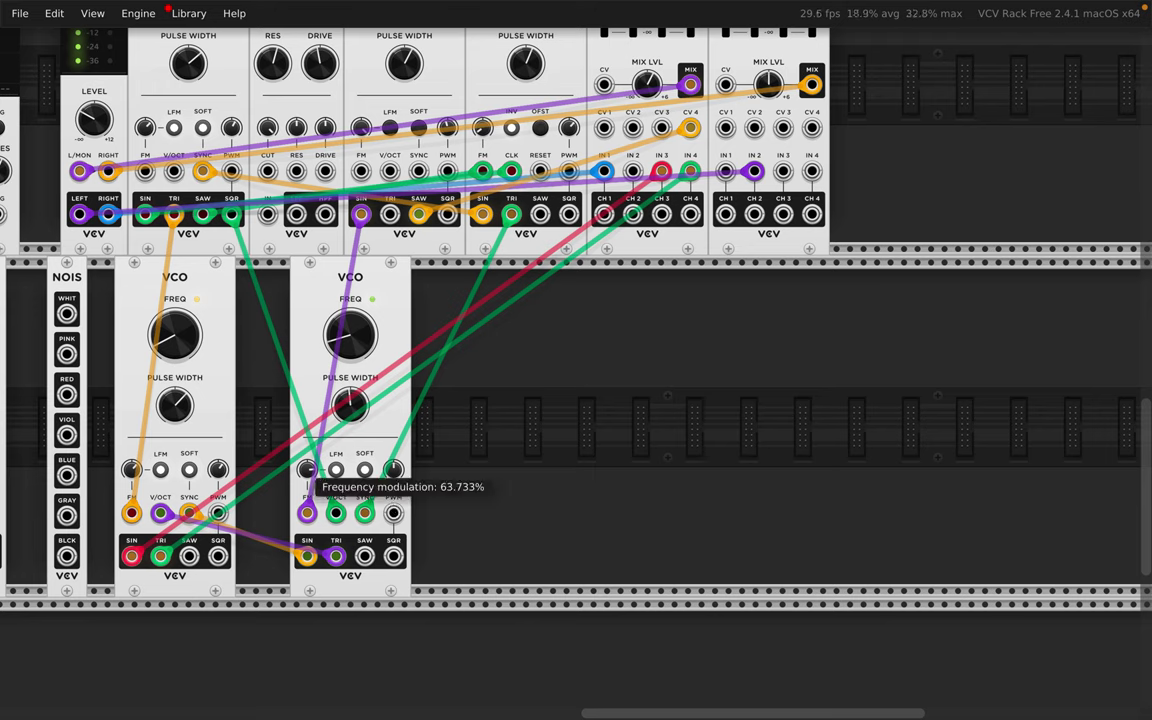
{"action": "left_click_drag", "start_coordinate": [307, 469], "coordinate": [307, 522]}
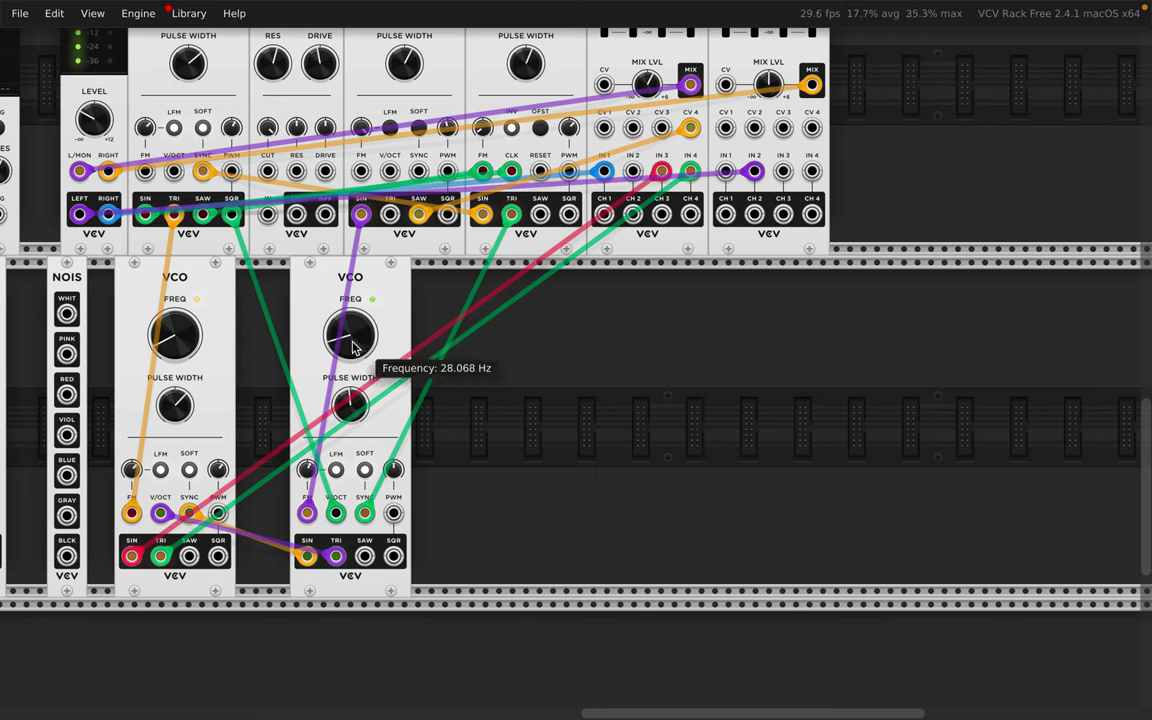
{"action": "left_click_drag", "start_coordinate": [352, 345], "coordinate": [395, 228]}
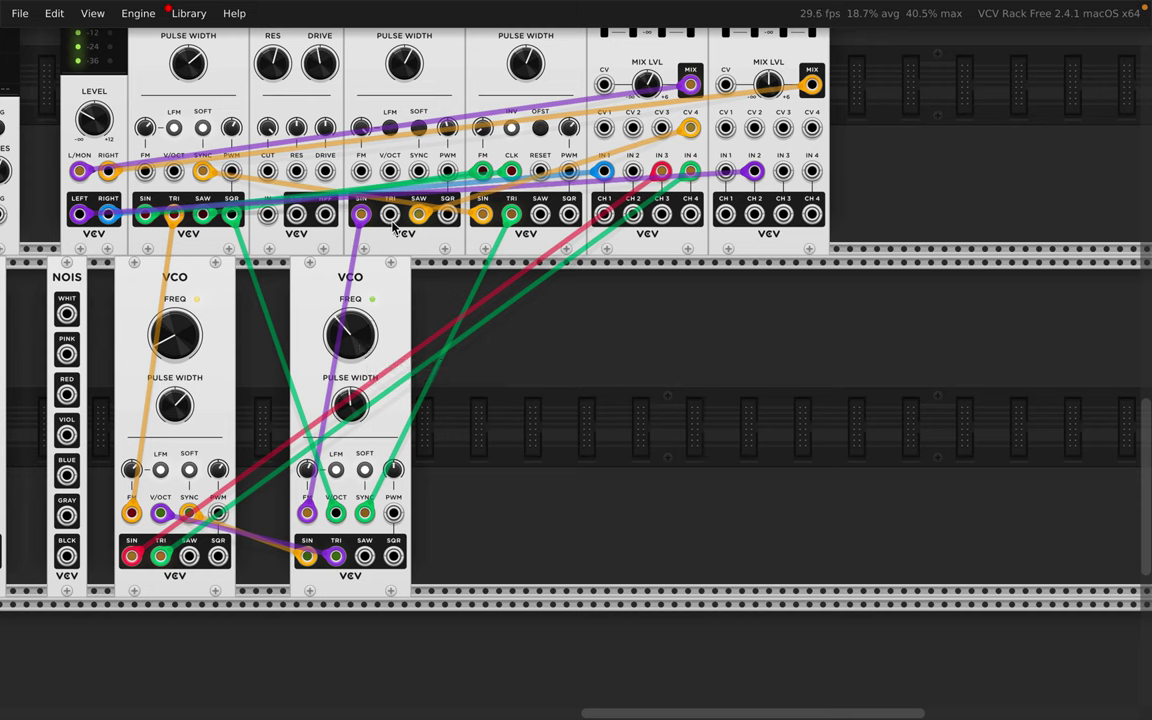
{"action": "left_click_drag", "start_coordinate": [175, 335], "coordinate": [175, 323]}
Step: Route the second upper VCO's triangle output to the LFO's PWM input and raise the first upper VCO's frequency to about 526 Hz
{"action": "left_click_drag", "start_coordinate": [146, 128], "coordinate": [146, 143]}
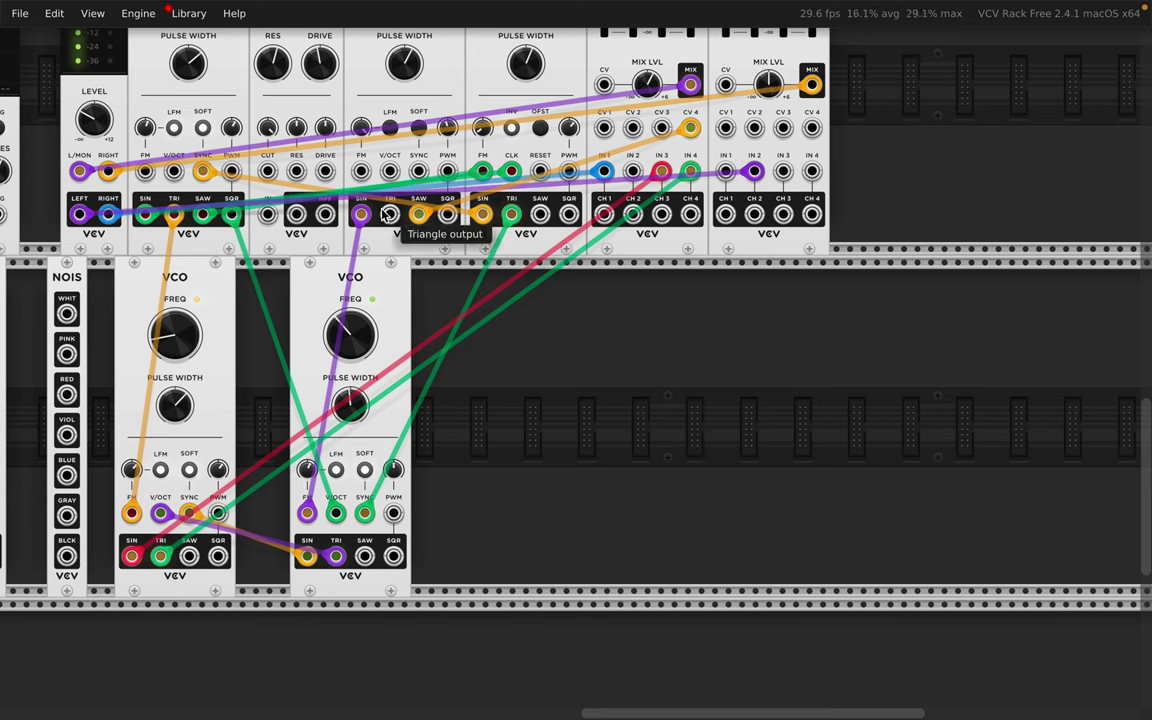
{"action": "left_click_drag", "start_coordinate": [389, 214], "coordinate": [148, 176]}
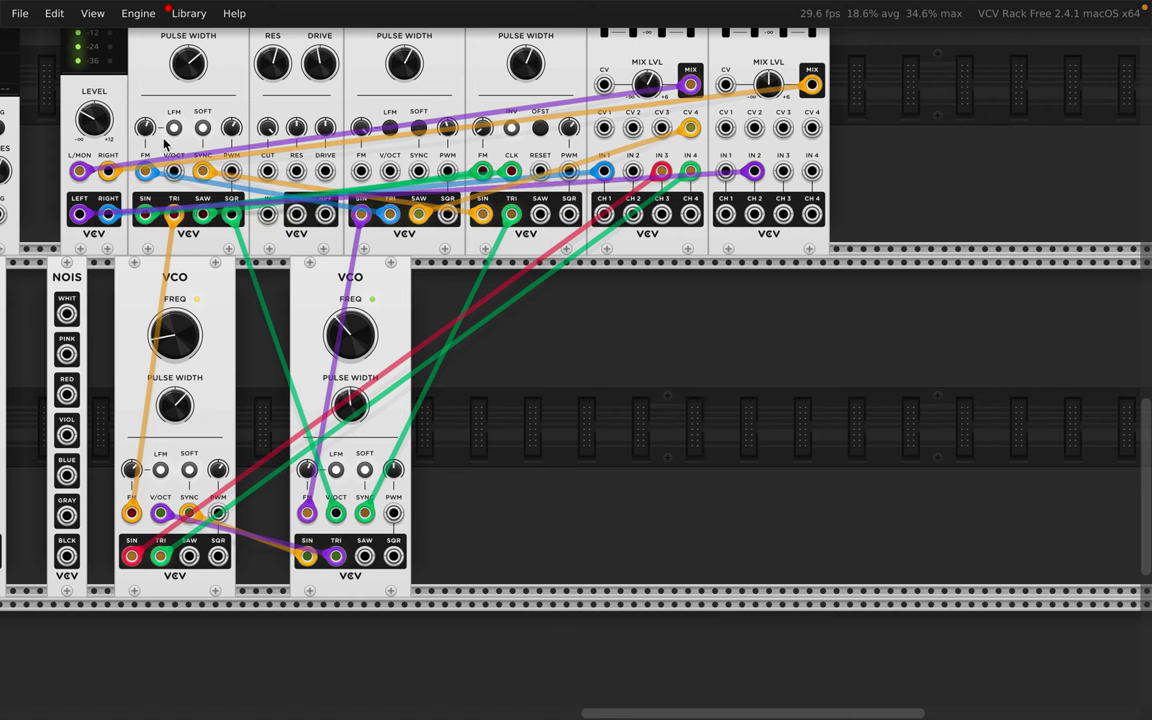
{"action": "scroll", "coordinate": [175, 80], "scroll_direction": "up", "scroll_amount": 3}
{"action": "left_click_drag", "start_coordinate": [181, 88], "coordinate": [156, 183]}
{"action": "left_click_drag", "start_coordinate": [120, 289], "coordinate": [551, 290]}
Step: Lower the LFO's frequency, pulse width and pulse width modulation amount, and adjust its frequency modulation amount
{"action": "scroll", "coordinate": [540, 243], "scroll_direction": "up", "scroll_amount": 5}
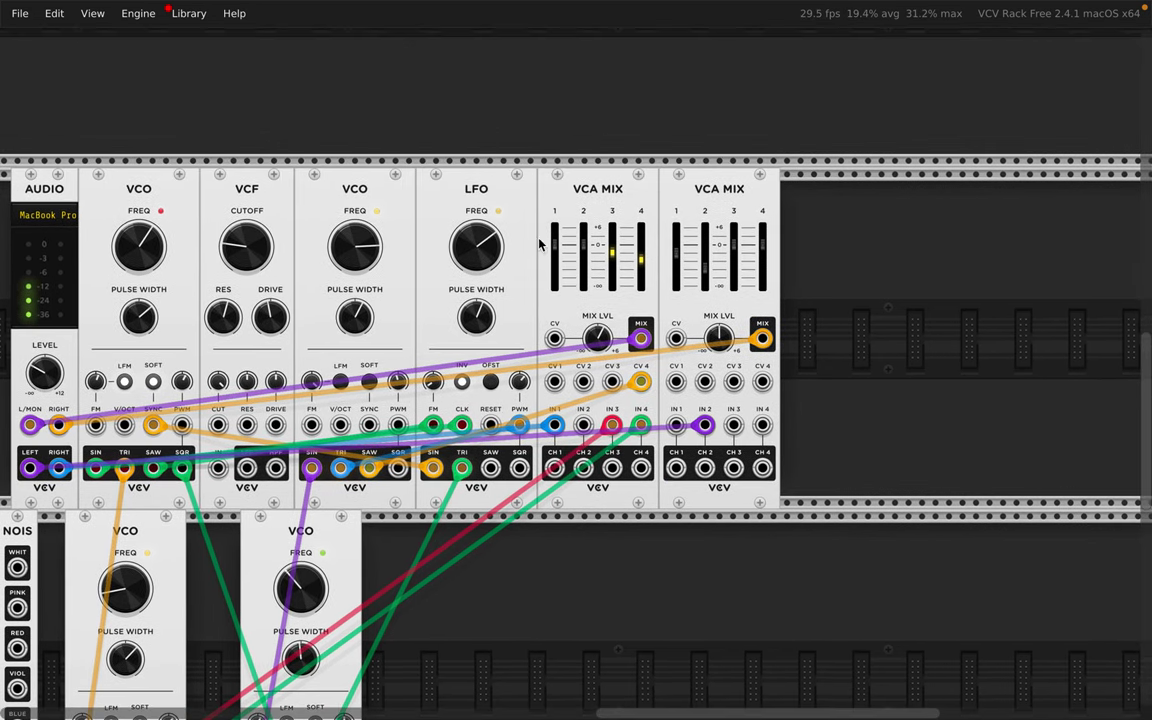
{"action": "mouse_move", "coordinate": [476, 245]}
{"action": "left_mouse_down"}
{"action": "mouse_move", "coordinate": [476, 215]}
{"action": "mouse_move", "coordinate": [476, 236]}
{"action": "left_mouse_up"}
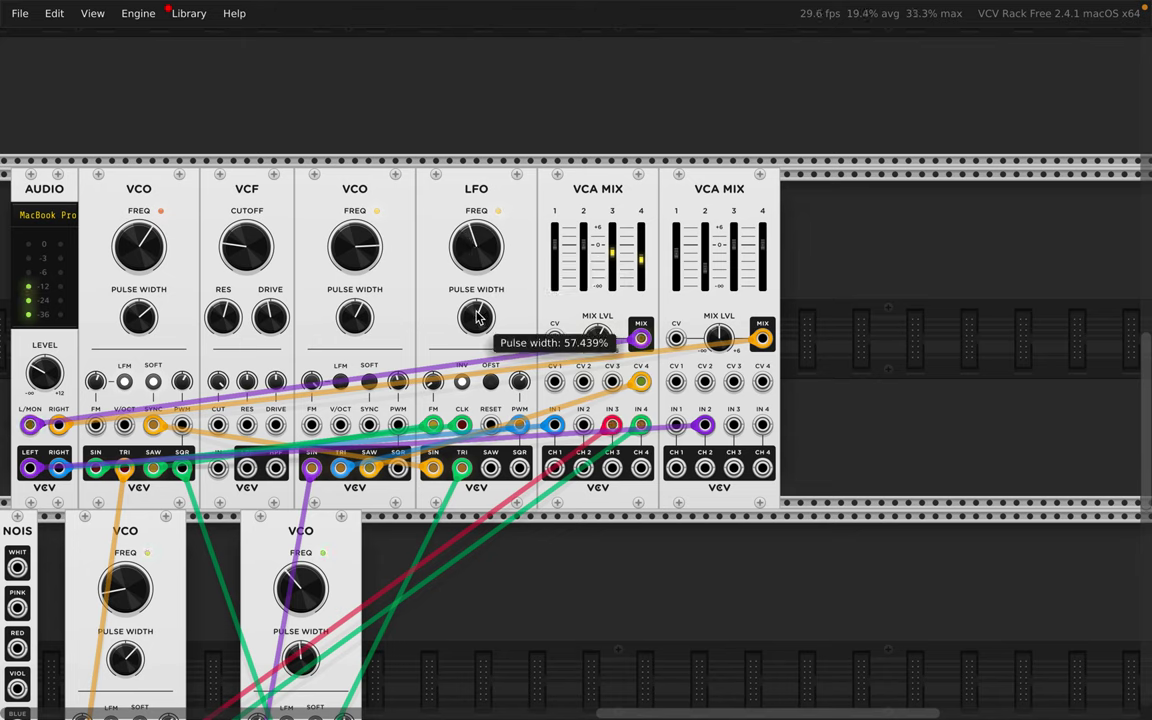
{"action": "left_click_drag", "start_coordinate": [474, 306], "coordinate": [474, 318]}
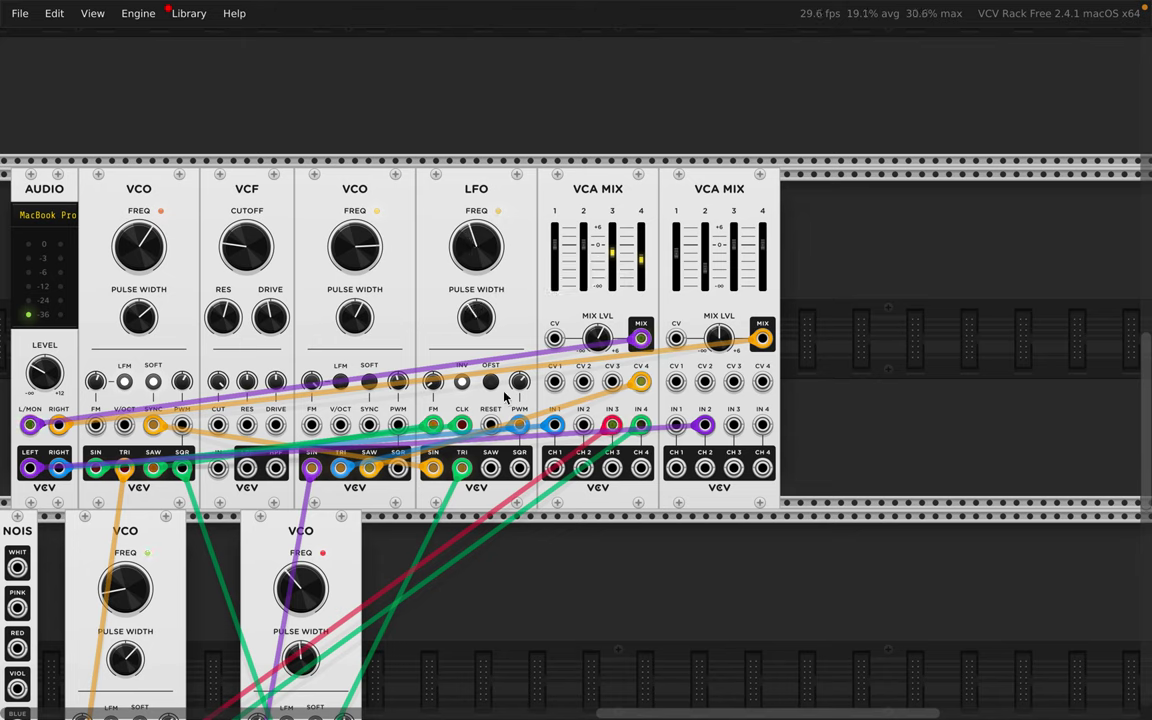
{"action": "left_click_drag", "start_coordinate": [519, 381], "coordinate": [519, 402]}
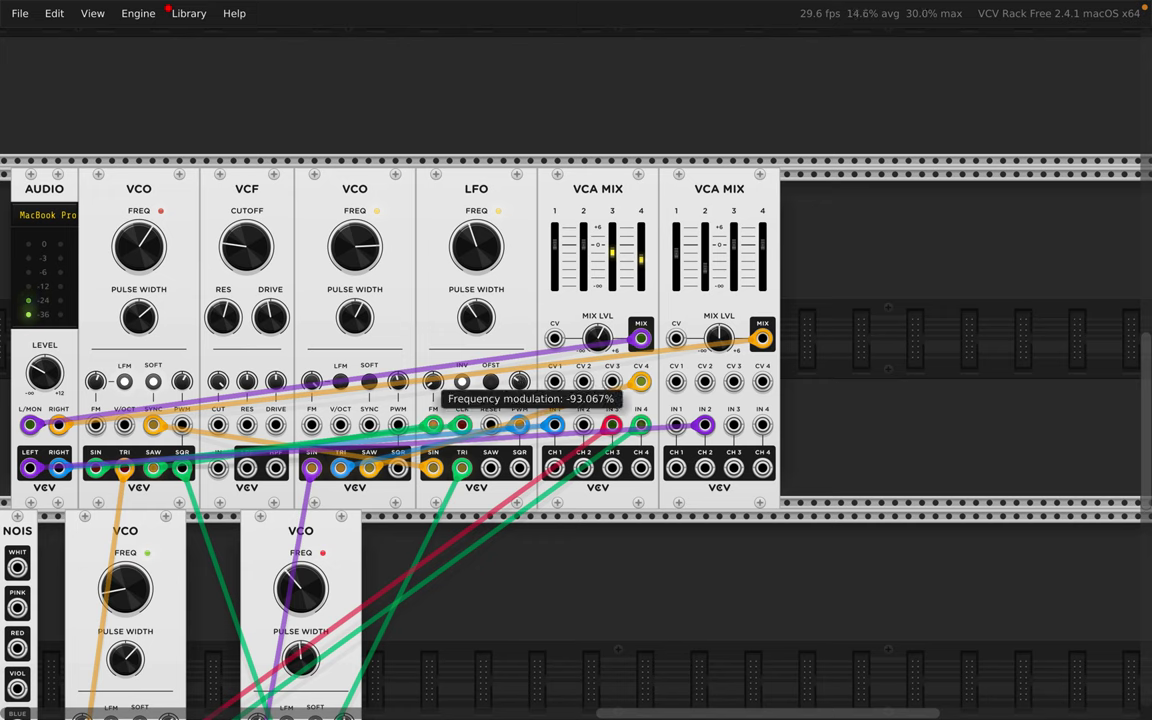
{"action": "mouse_move", "coordinate": [433, 381]}
{"action": "left_mouse_down"}
{"action": "mouse_move", "coordinate": [437, 351]}
{"action": "mouse_move", "coordinate": [441, 390]}
{"action": "left_mouse_up"}
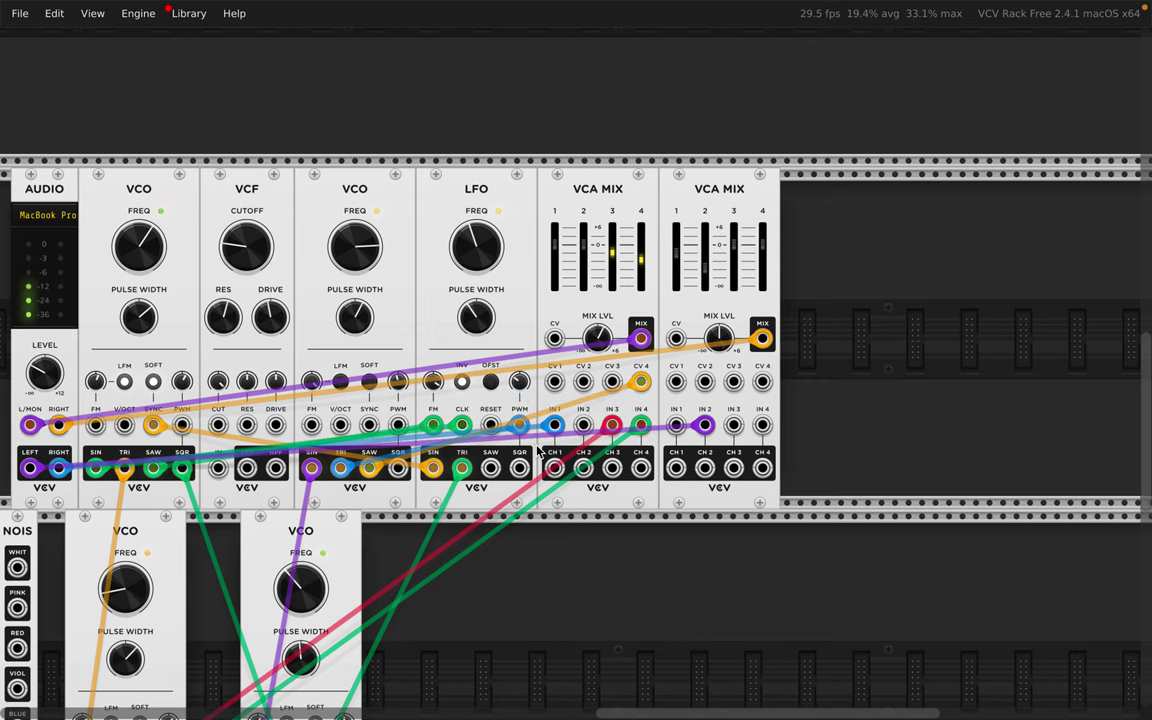
Step: Lower the first upper VCO's frequency well below its midpoint
{"action": "scroll", "coordinate": [452, 430], "scroll_direction": "down", "scroll_amount": 1}
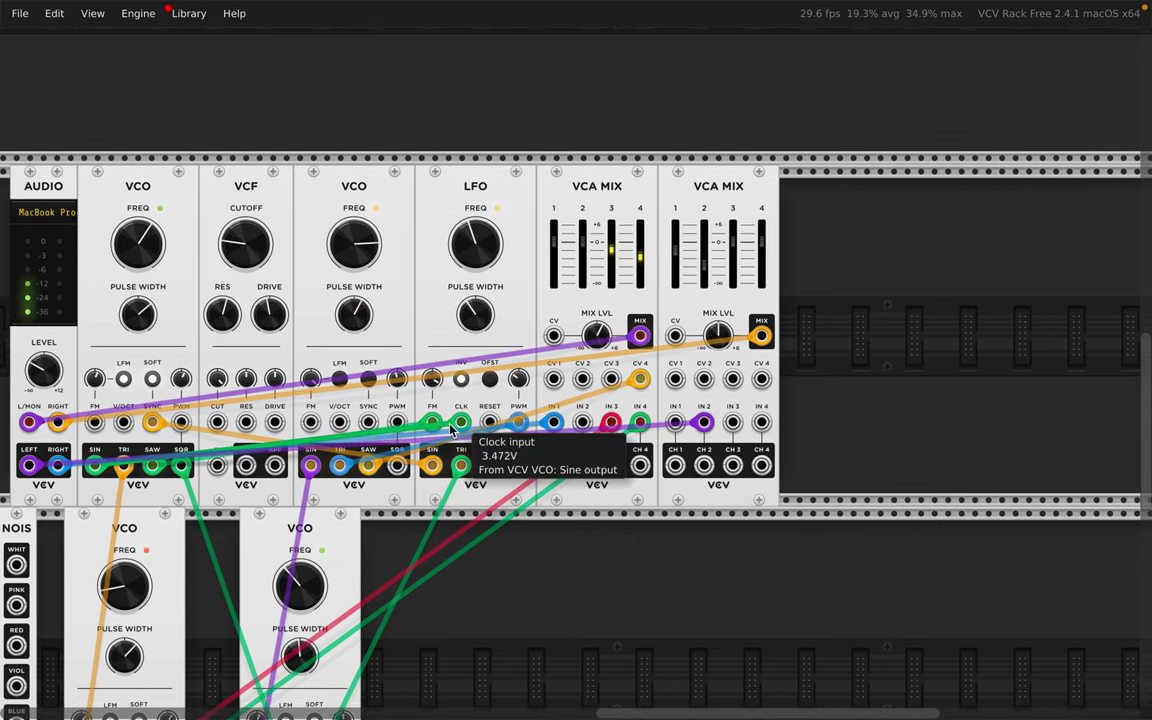
{"action": "mouse_move", "coordinate": [432, 421]}
{"action": "left_mouse_down"}
{"action": "mouse_move", "coordinate": [425, 338]}
{"action": "mouse_move", "coordinate": [432, 421]}
{"action": "left_mouse_up"}
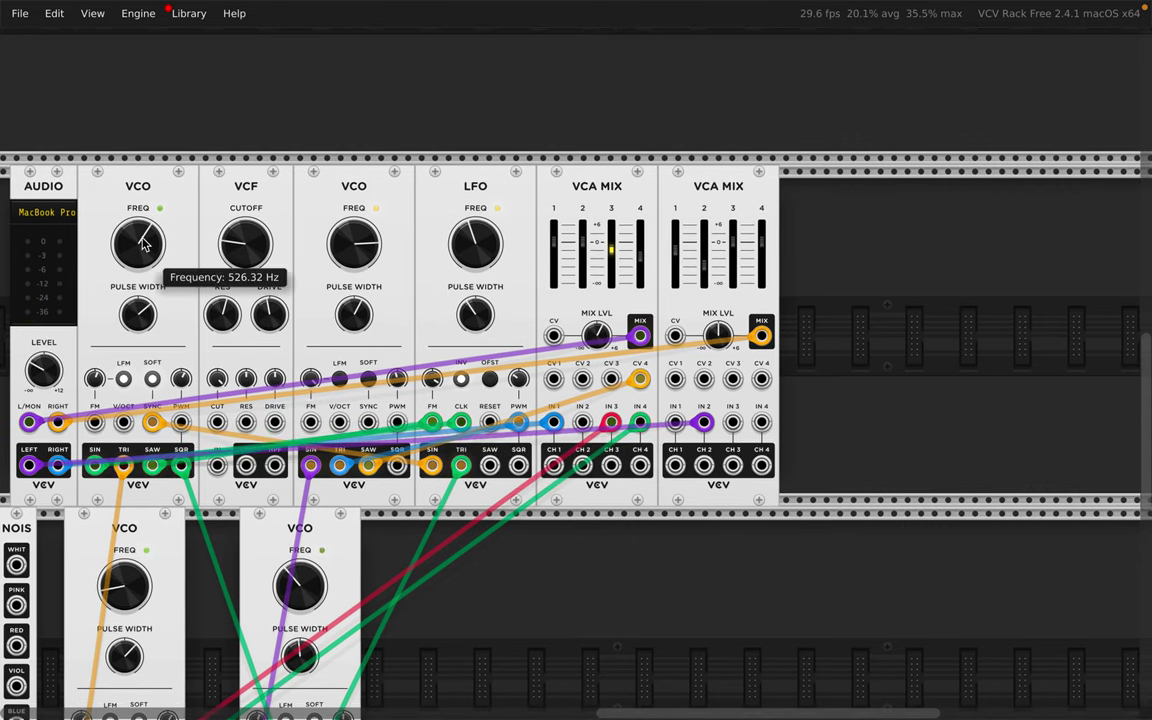
{"action": "mouse_move", "coordinate": [137, 228]}
{"action": "left_mouse_down"}
{"action": "mouse_move", "coordinate": [137, 270]}
{"action": "mouse_move", "coordinate": [137, 228]}
{"action": "left_mouse_up"}
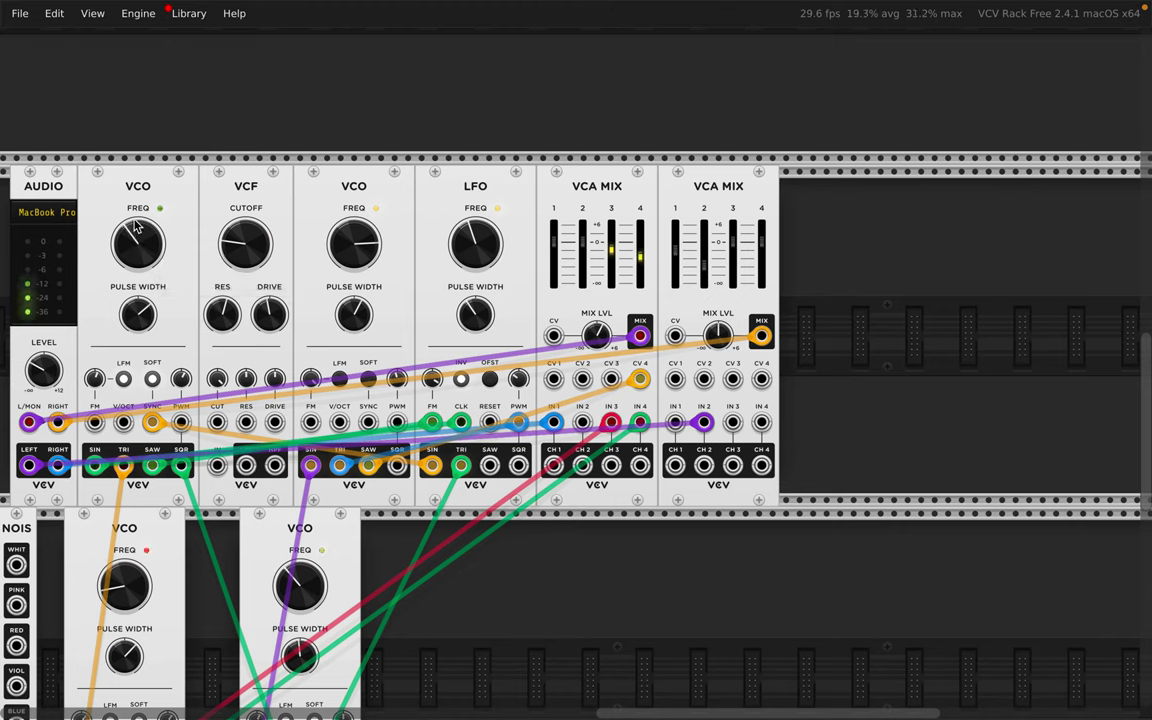
{"action": "mouse_move", "coordinate": [137, 228]}
{"action": "left_mouse_down"}
{"action": "mouse_move", "coordinate": [137, 266]}
{"action": "mouse_move", "coordinate": [136, 234]}
{"action": "left_mouse_up"}
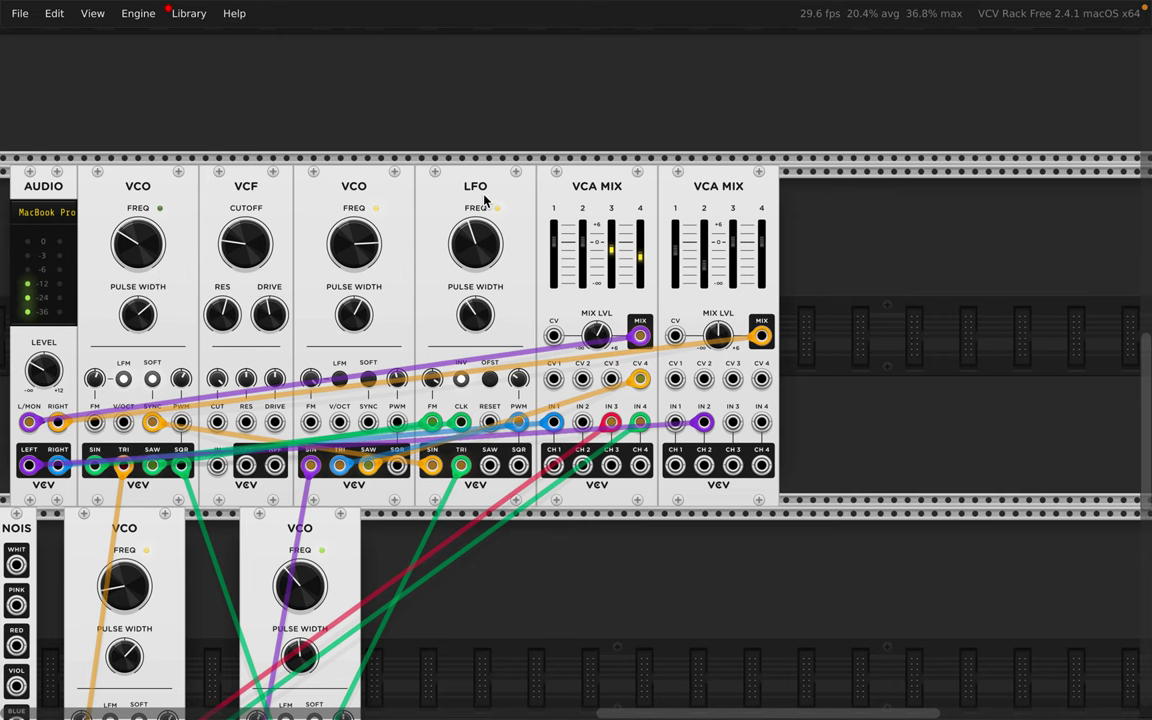
Step: Try the 1V/octave FM mode on the first upper VCO and return it to linear FM
{"action": "scroll", "coordinate": [484, 200], "scroll_direction": "down", "scroll_amount": 3}
{"action": "scroll", "coordinate": [484, 200], "scroll_direction": "left", "scroll_amount": 2}
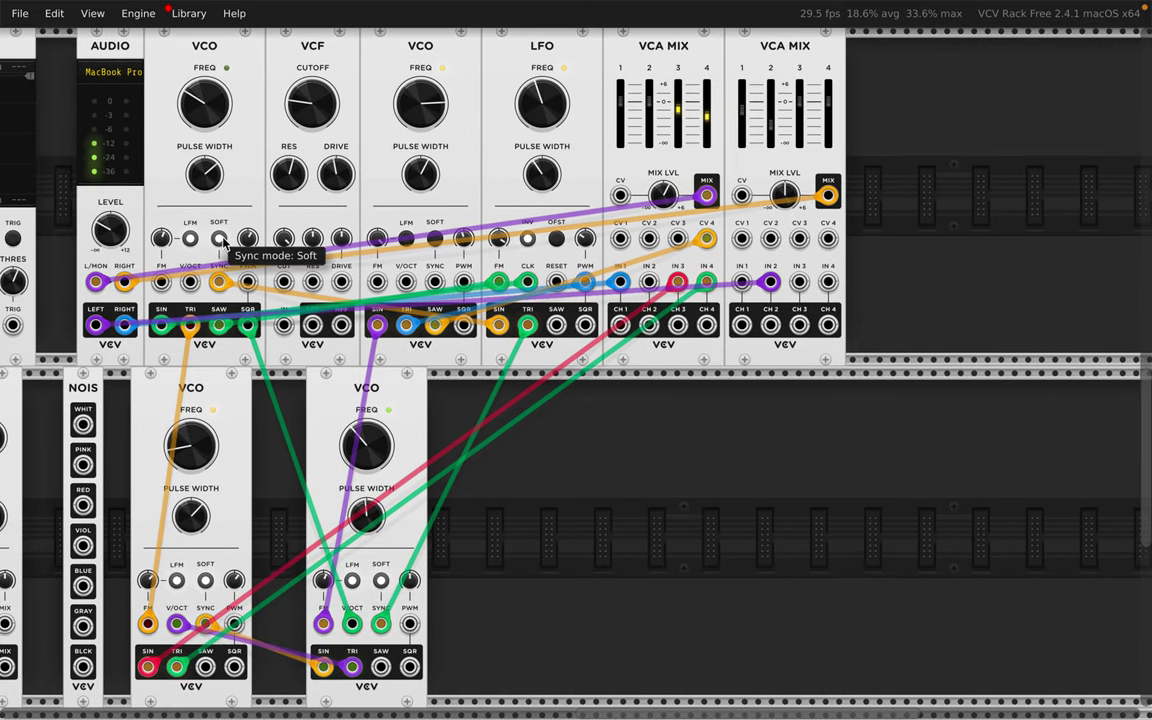
{"action": "left_click", "coordinate": [191, 239]}
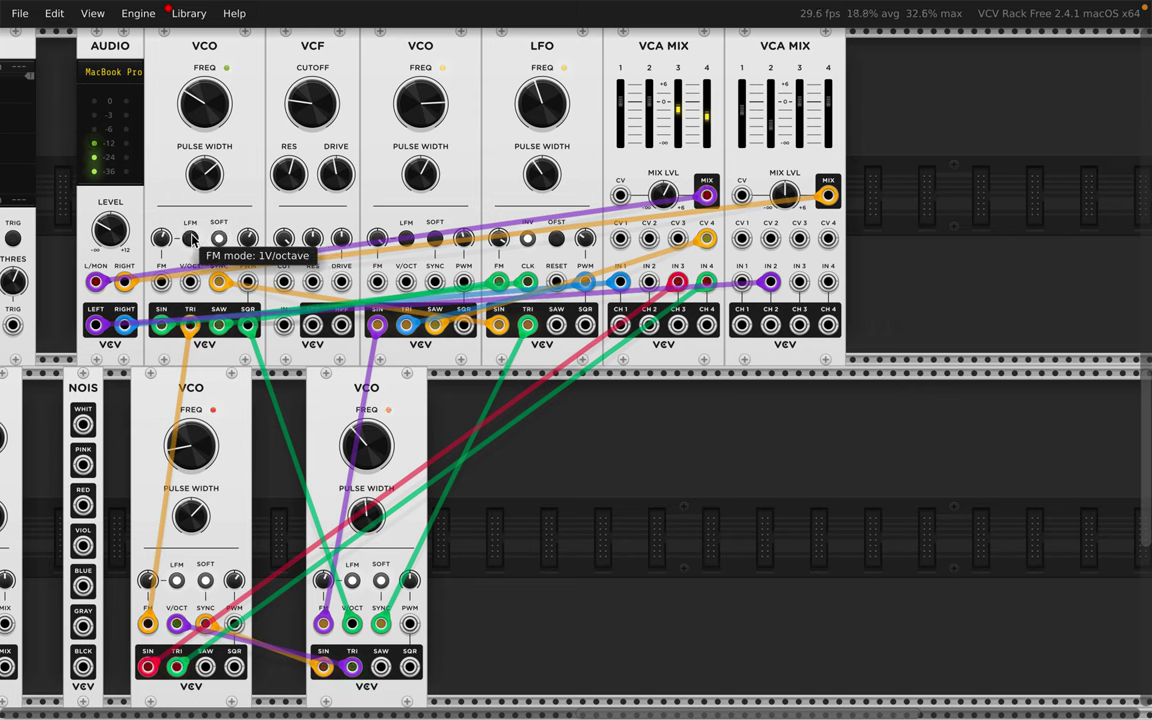
{"action": "left_click", "coordinate": [191, 239]}
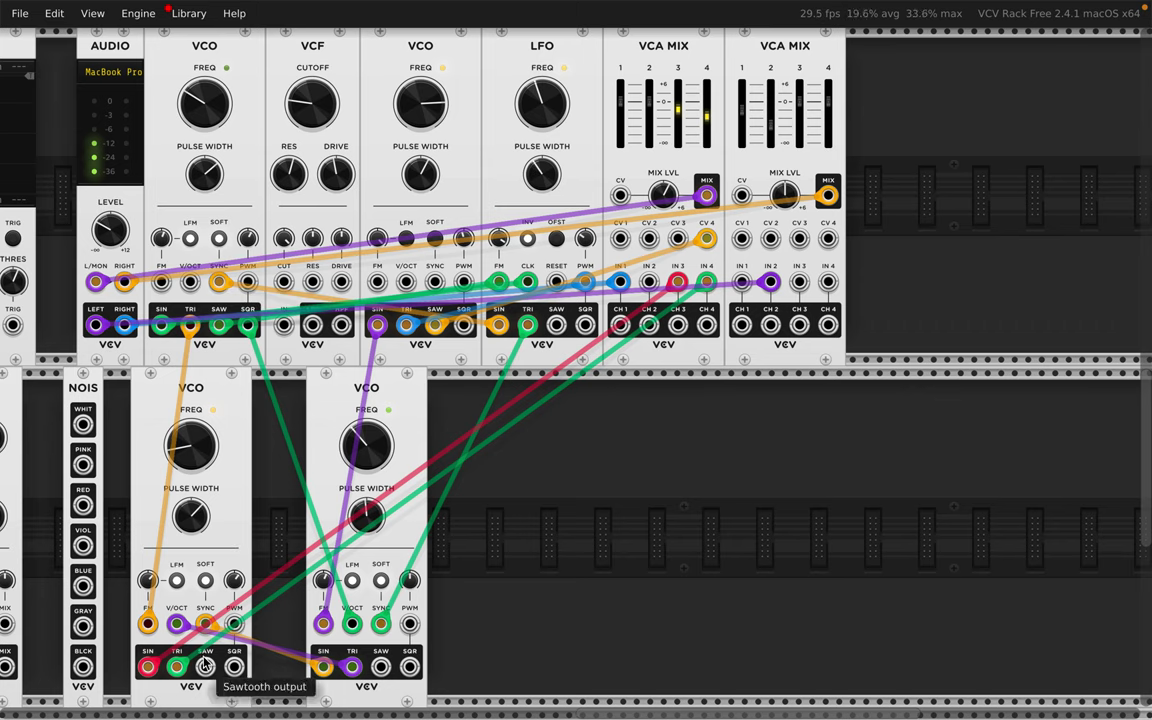
Step: Lower channel 4 on the first VCA MIX and move the first lower VCO's sine cable from IN 3 to the second upper VCO's FM input
{"action": "mouse_move", "coordinate": [706, 114]}
{"action": "left_mouse_down"}
{"action": "mouse_move", "coordinate": [706, 98]}
{"action": "mouse_move", "coordinate": [706, 132]}
{"action": "left_mouse_up"}
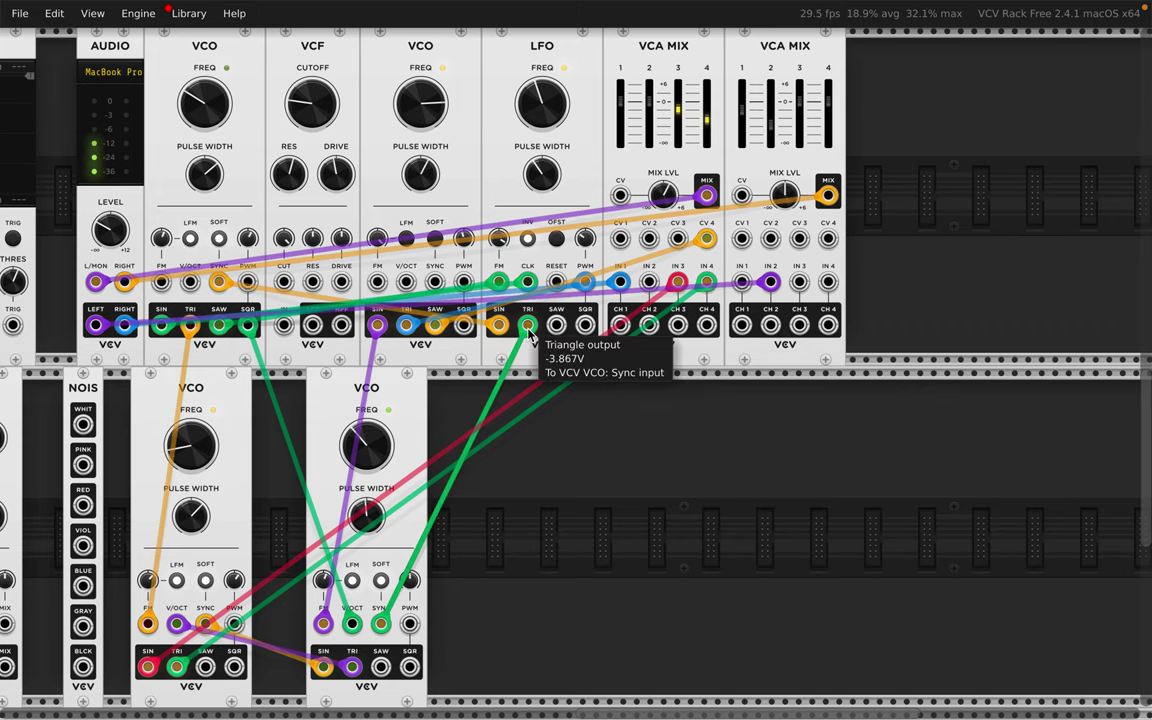
{"action": "left_click_drag", "start_coordinate": [676, 281], "coordinate": [407, 623]}
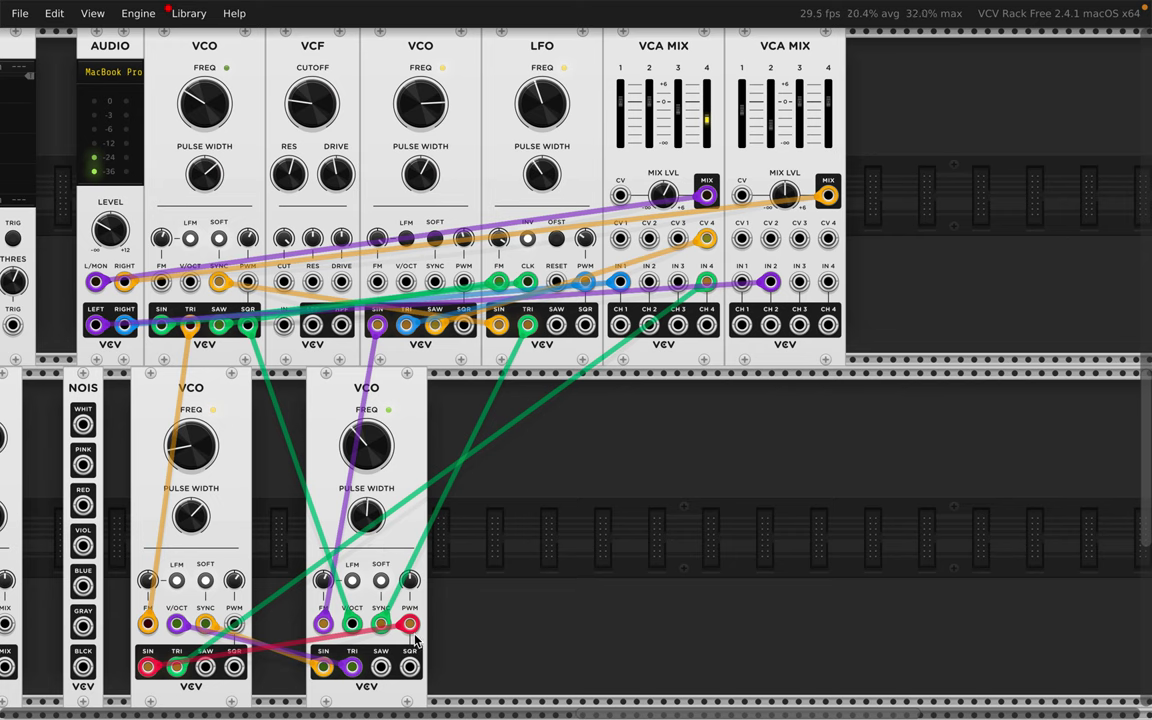
{"action": "left_click_drag", "start_coordinate": [410, 624], "coordinate": [380, 284]}
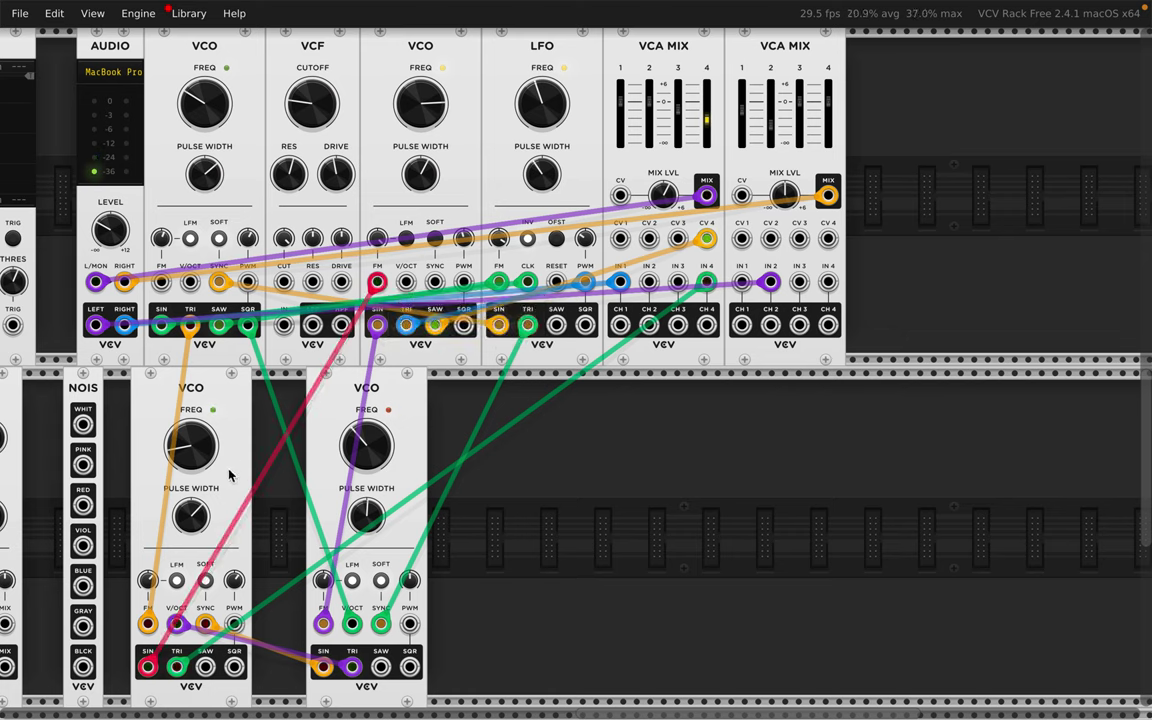
Step: Raise the first lower VCO's frequency well above its midpoint, readjust its pulse width and tweak the first upper VCO's FM amount
{"action": "mouse_move", "coordinate": [195, 462]}
{"action": "left_click_drag", "start_coordinate": [190, 445], "coordinate": [205, 474]}
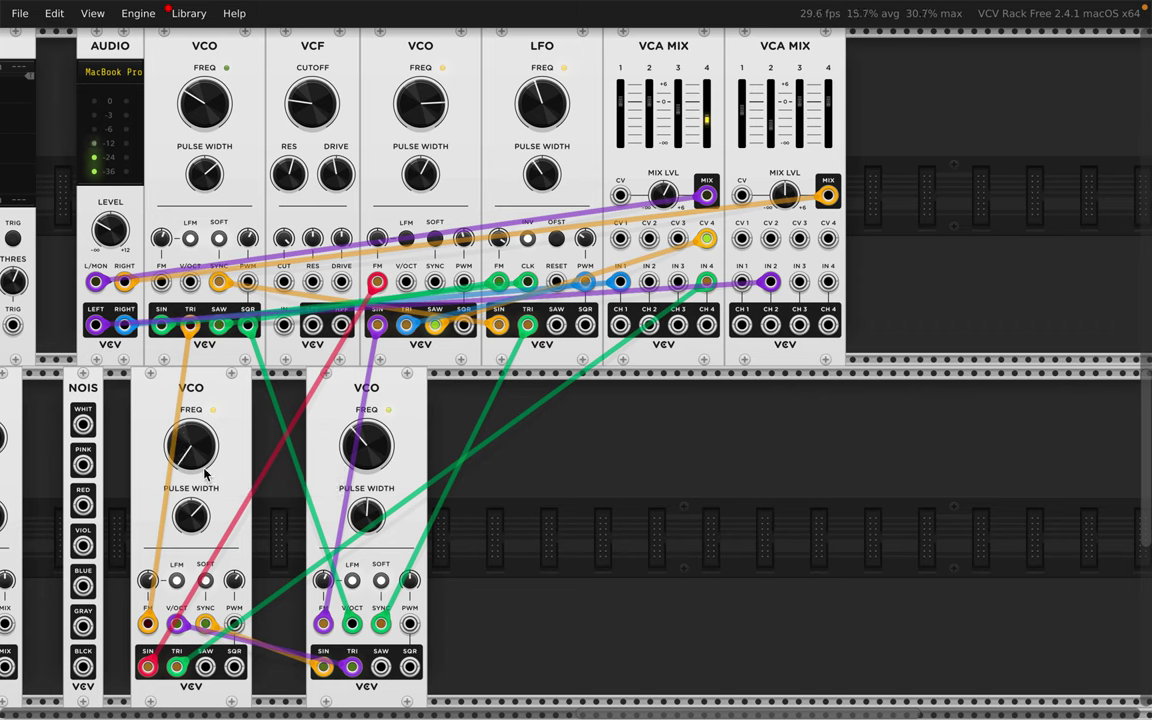
{"action": "mouse_move", "coordinate": [197, 528]}
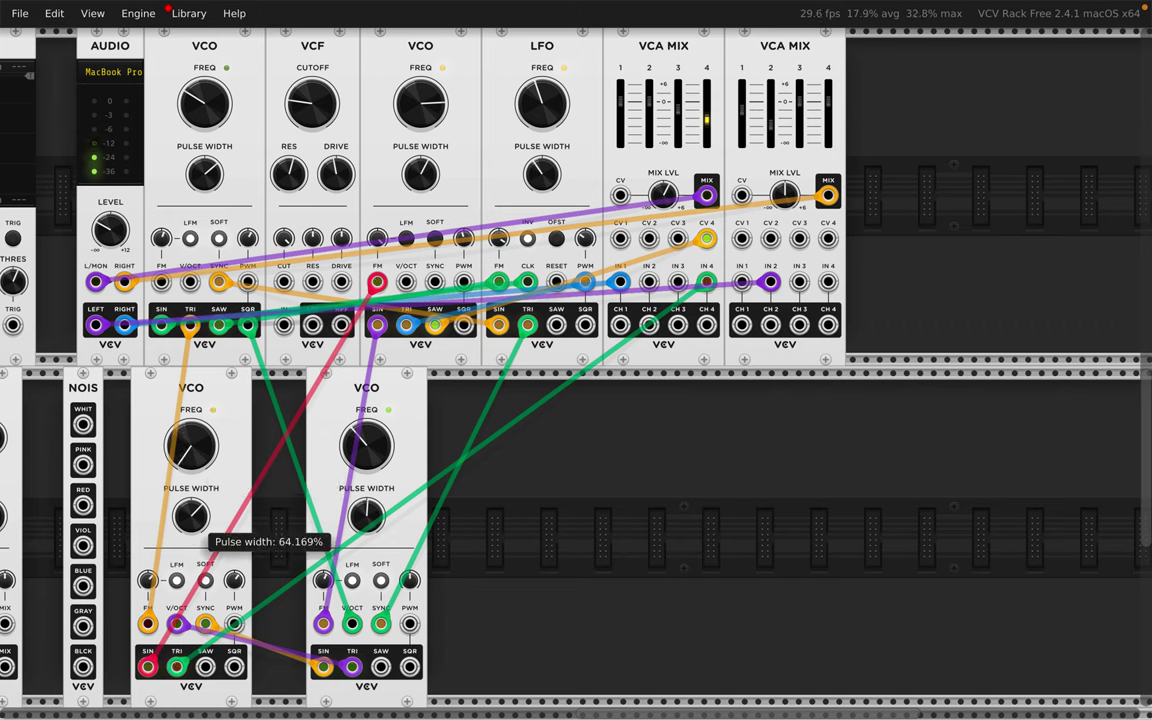
{"action": "mouse_move", "coordinate": [193, 469]}
{"action": "left_click_drag", "start_coordinate": [193, 469], "coordinate": [197, 458]}
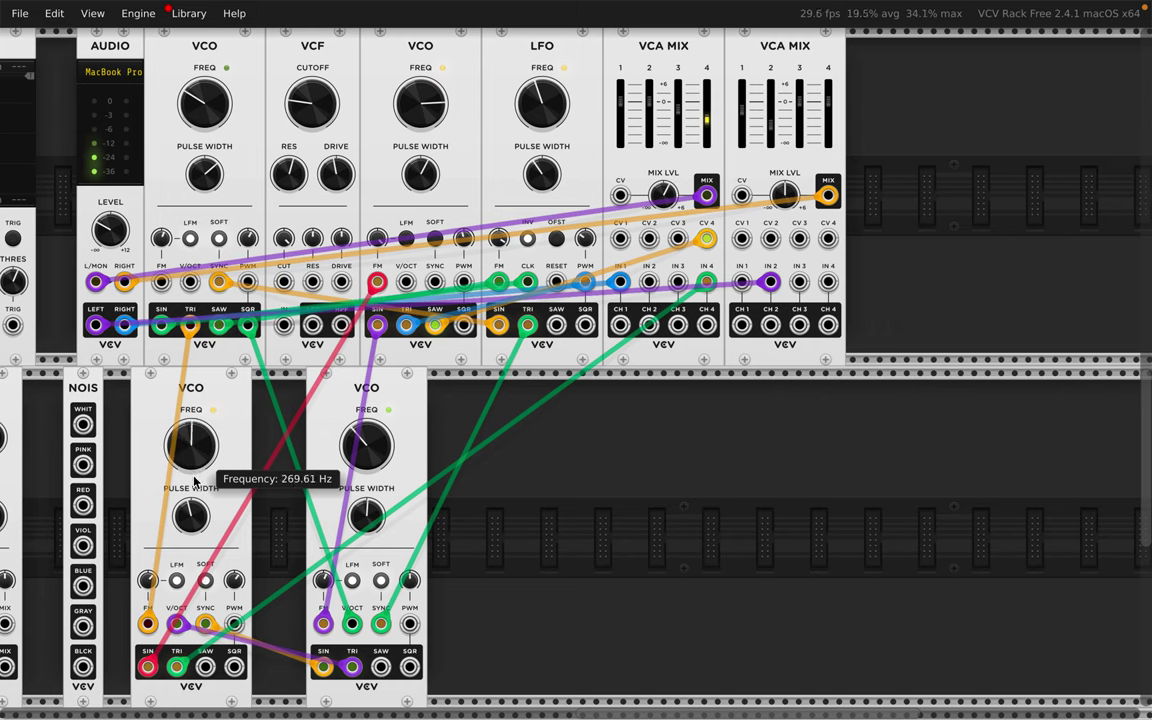
{"action": "left_click_drag", "start_coordinate": [191, 516], "coordinate": [186, 458]}
{"action": "left_click_drag", "start_coordinate": [161, 238], "coordinate": [161, 232]}
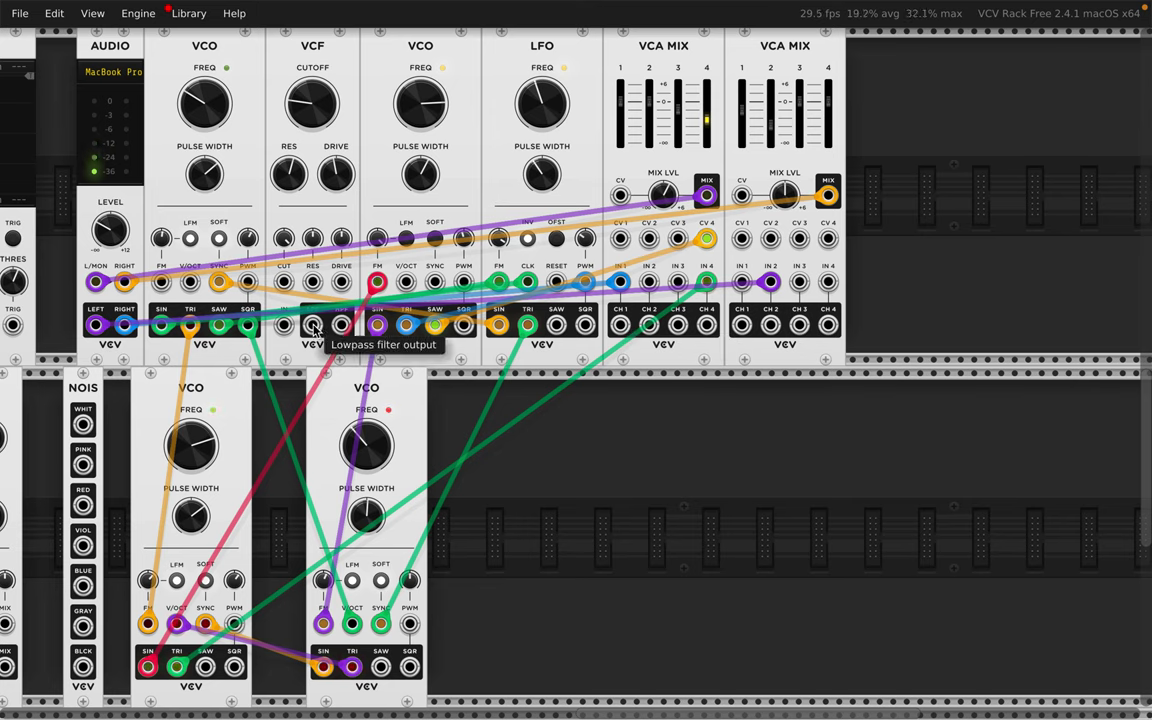
Step: Slightly raise the first upper VCO's frequency and the VCF cutoff, and lower the first lower VCO's frequency to just above its midpoint
{"action": "scroll", "coordinate": [313, 330], "scroll_direction": "down", "scroll_amount": 3}
{"action": "scroll", "coordinate": [313, 330], "scroll_direction": "right", "scroll_amount": 2}
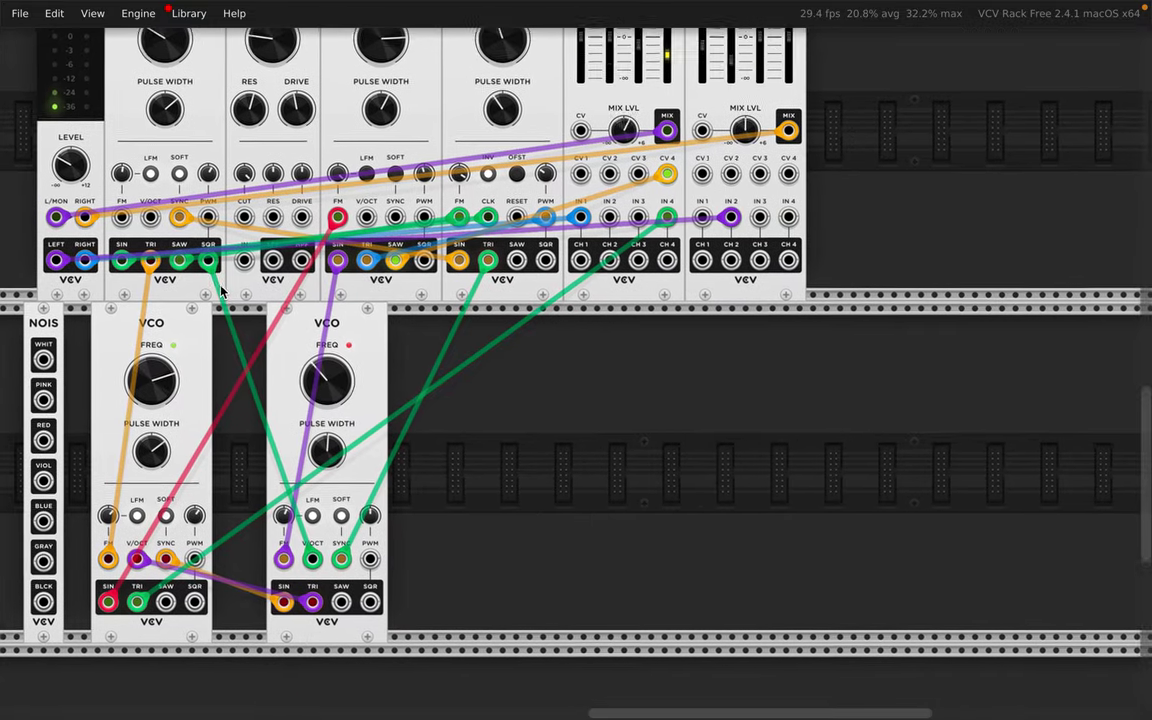
{"action": "scroll", "coordinate": [459, 432], "scroll_direction": "left", "scroll_amount": 5}
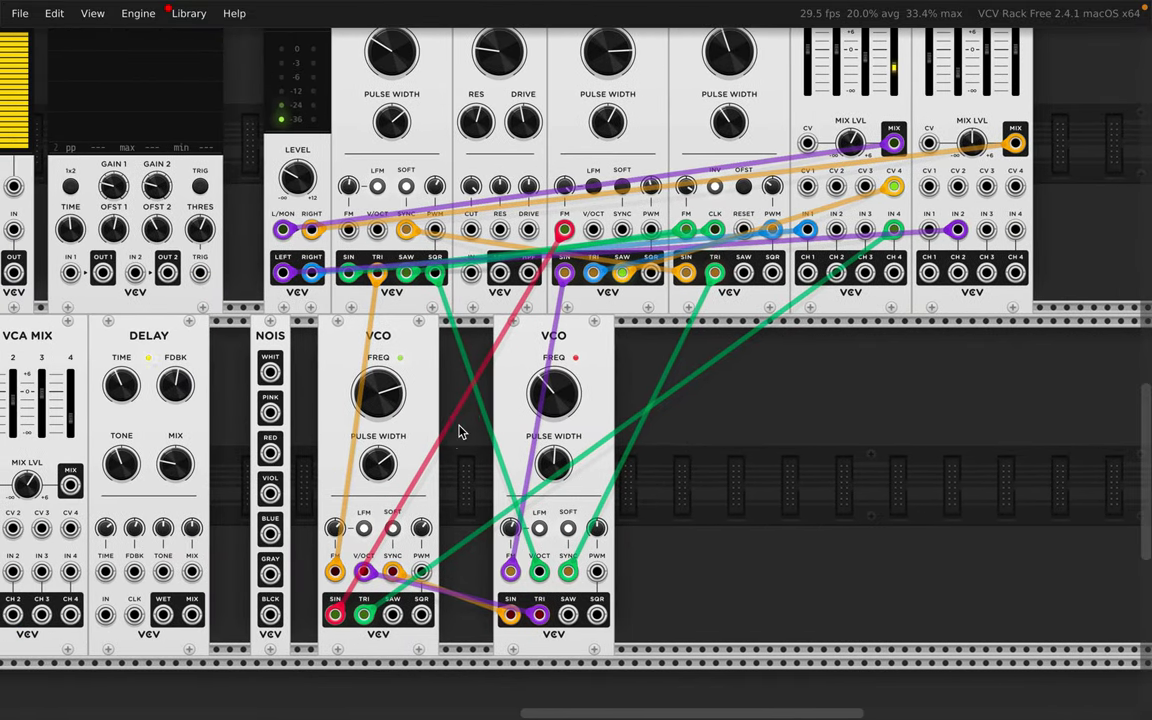
{"action": "mouse_move", "coordinate": [391, 57]}
{"action": "left_mouse_down"}
{"action": "mouse_move", "coordinate": [390, 35]}
{"action": "mouse_move", "coordinate": [392, 57]}
{"action": "left_mouse_up"}
{"action": "left_click_drag", "start_coordinate": [498, 52], "coordinate": [498, 58]}
{"action": "left_click_drag", "start_coordinate": [378, 393], "coordinate": [378, 426]}
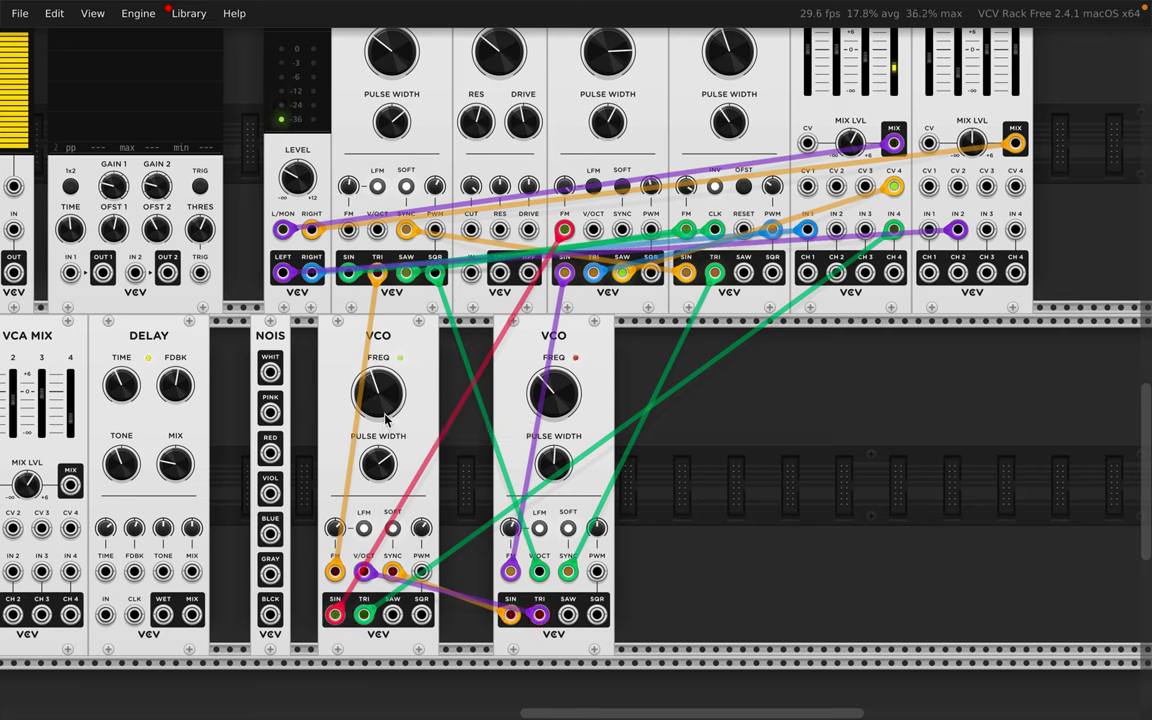
{"action": "left_click_drag", "start_coordinate": [388, 405], "coordinate": [388, 394]}
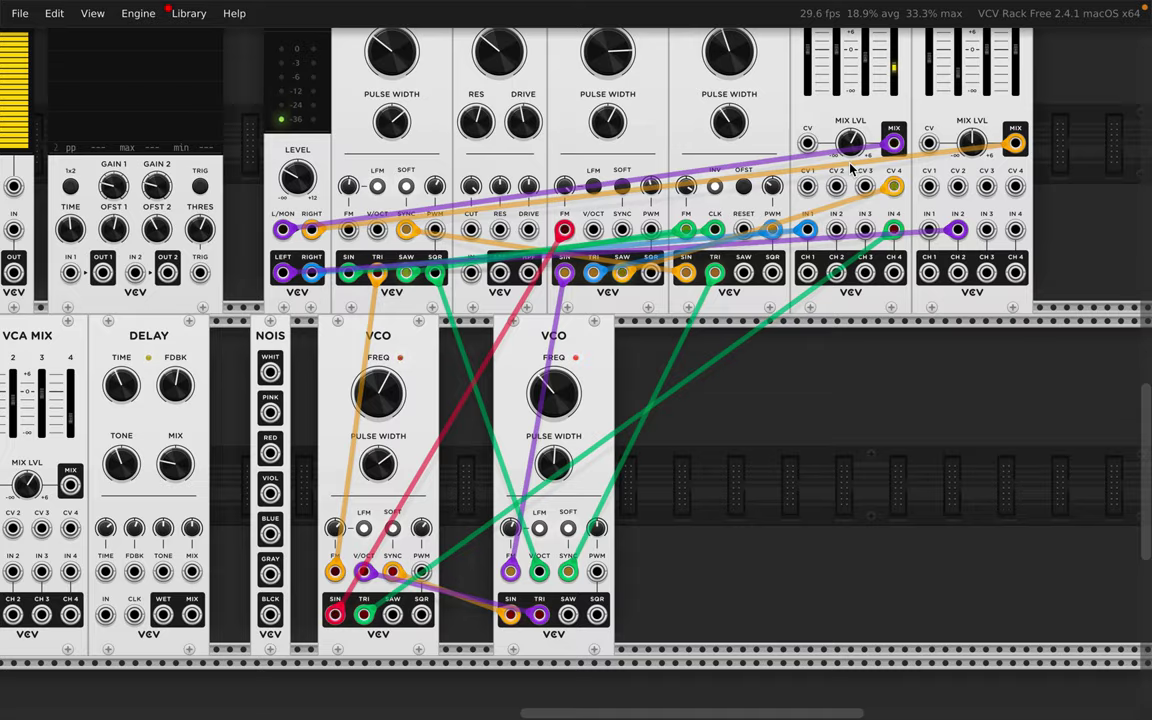
Step: Move the Audio left output's cable from the second VCA MIX to the VCF's resonance input, and feed the first VCA MIX's channel 4 output into the VCF
{"action": "scroll", "coordinate": [851, 170], "scroll_direction": "up", "scroll_amount": 4}
{"action": "left_click_drag", "start_coordinate": [866, 268], "coordinate": [866, 251]}
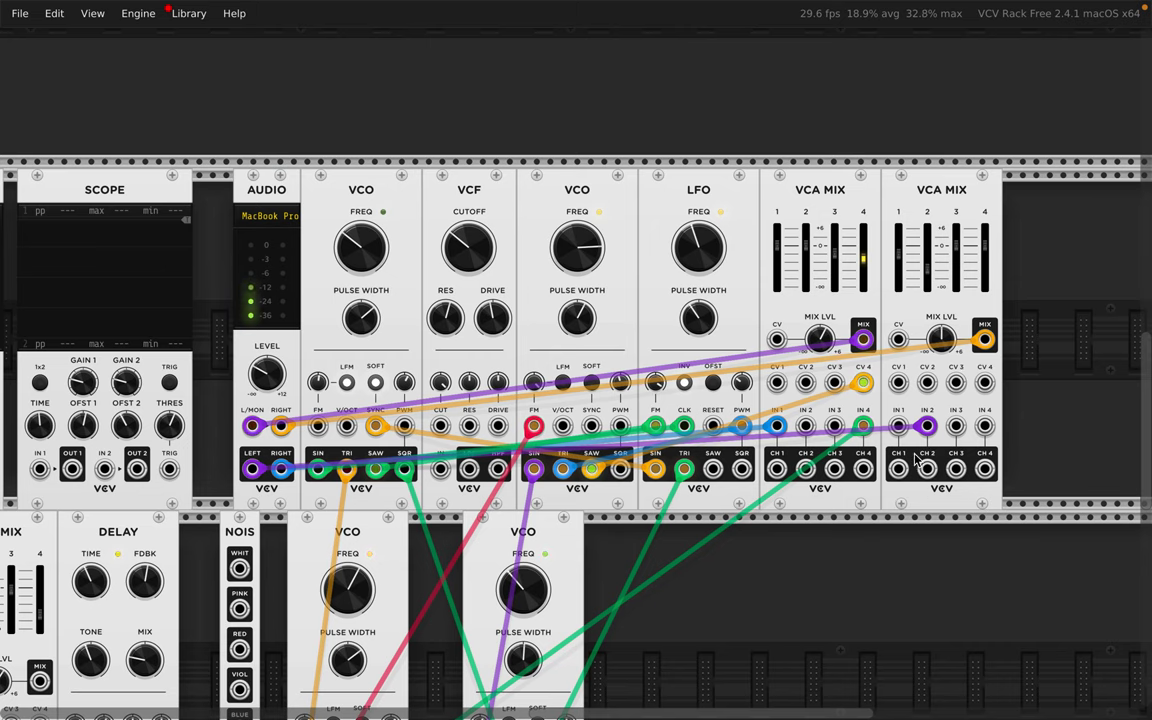
{"action": "left_click_drag", "start_coordinate": [926, 426], "coordinate": [470, 430]}
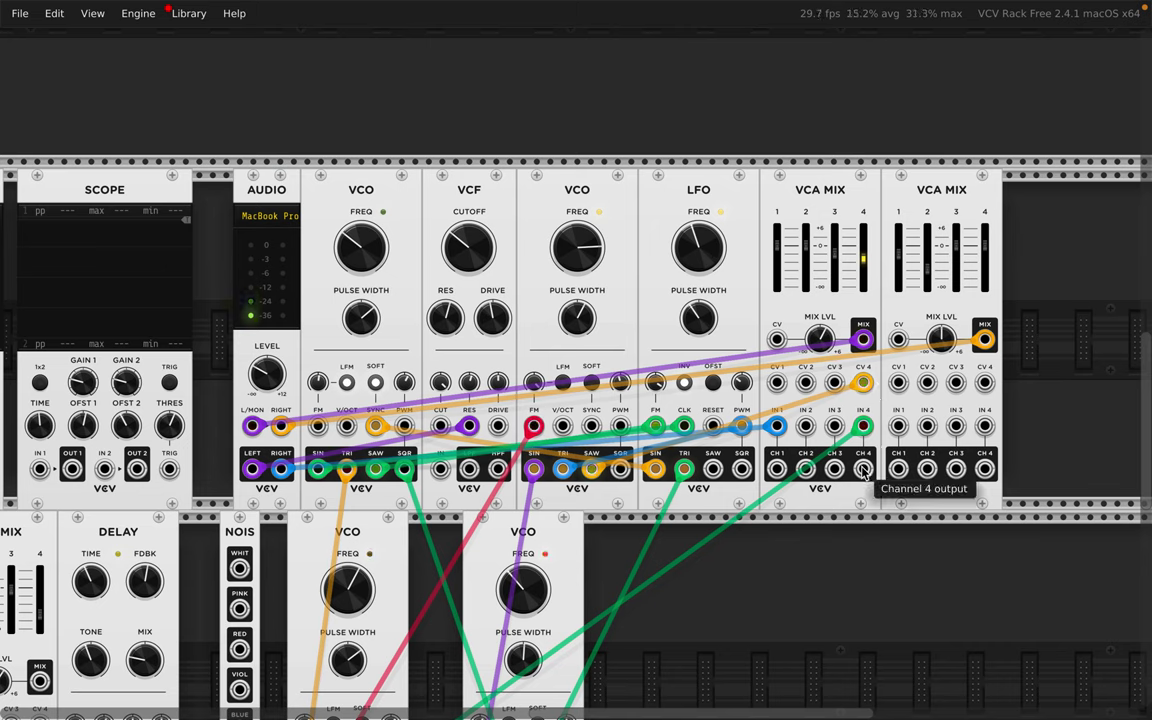
{"action": "left_click_drag", "start_coordinate": [863, 470], "coordinate": [455, 478]}
Step: Patch the VCF's highpass output to the second upper VCO's V/OCT input and its lowpass output to the first upper VCO's FM input
{"action": "left_click_drag", "start_coordinate": [445, 250], "coordinate": [466, 240]}
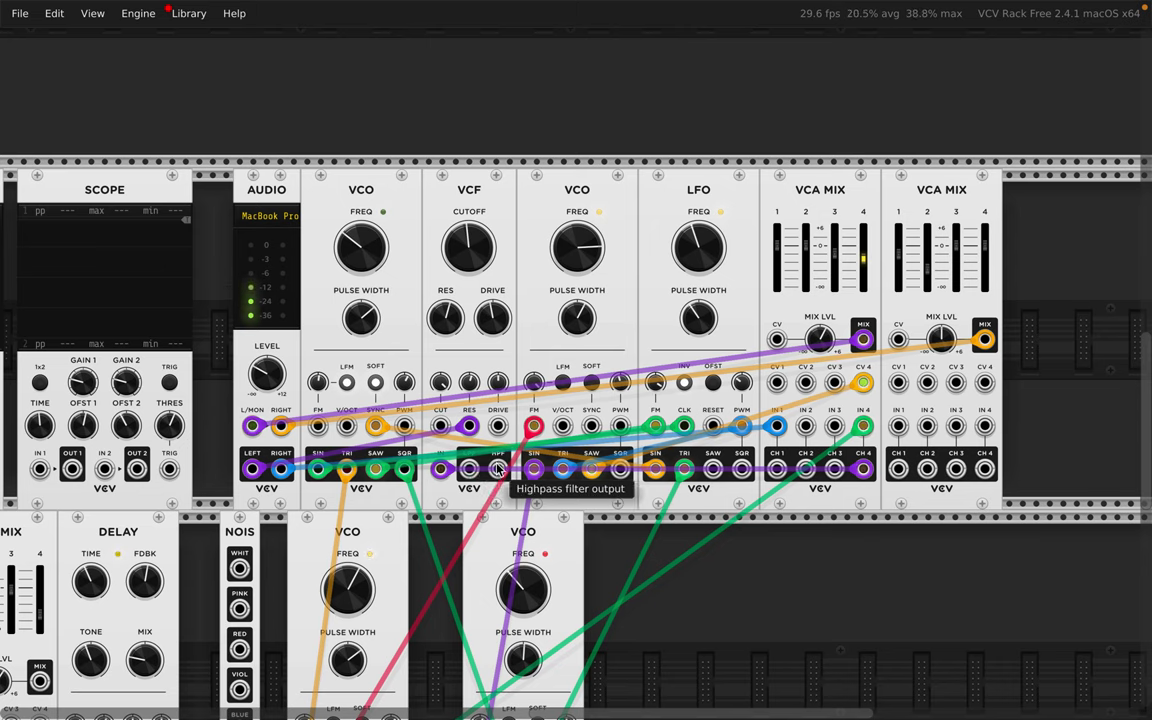
{"action": "left_click_drag", "start_coordinate": [497, 461], "coordinate": [560, 428]}
{"action": "left_click_drag", "start_coordinate": [469, 468], "coordinate": [318, 430]}
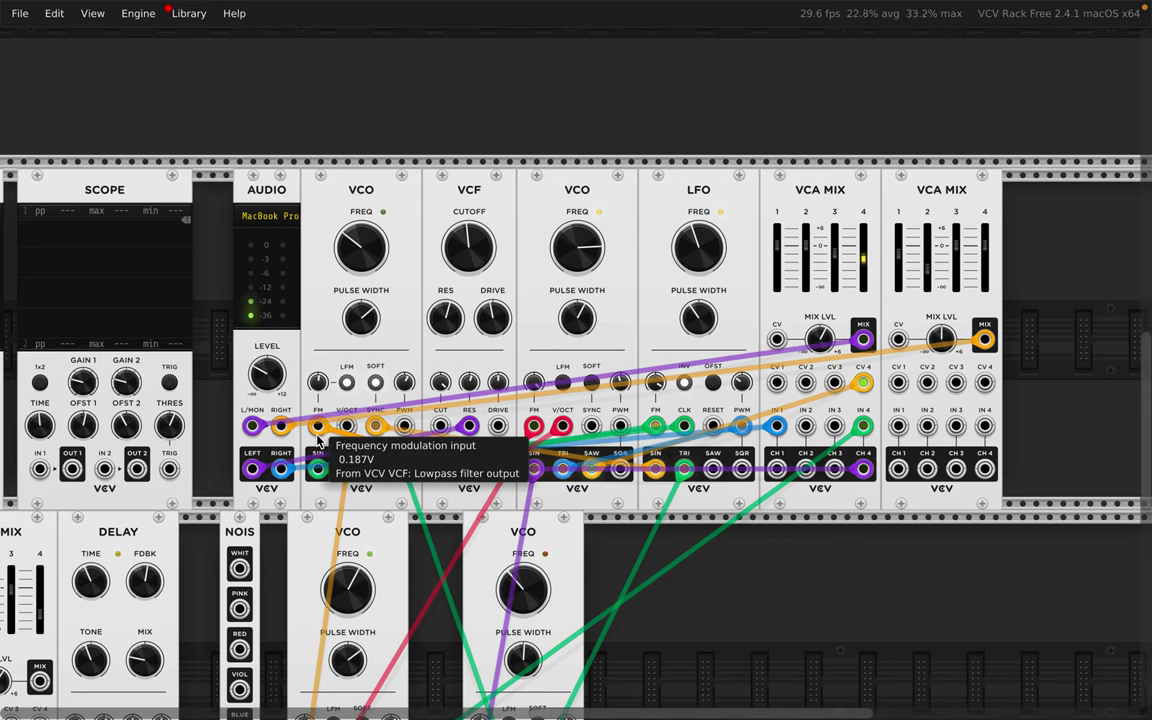
Step: Lower the VCF cutoff, raise the first upper VCO's frequency slightly and reduce its pulse width well below the midpoint
{"action": "mouse_move", "coordinate": [469, 247]}
{"action": "left_mouse_down"}
{"action": "mouse_move", "coordinate": [469, 225]}
{"action": "mouse_move", "coordinate": [469, 265]}
{"action": "left_mouse_up"}
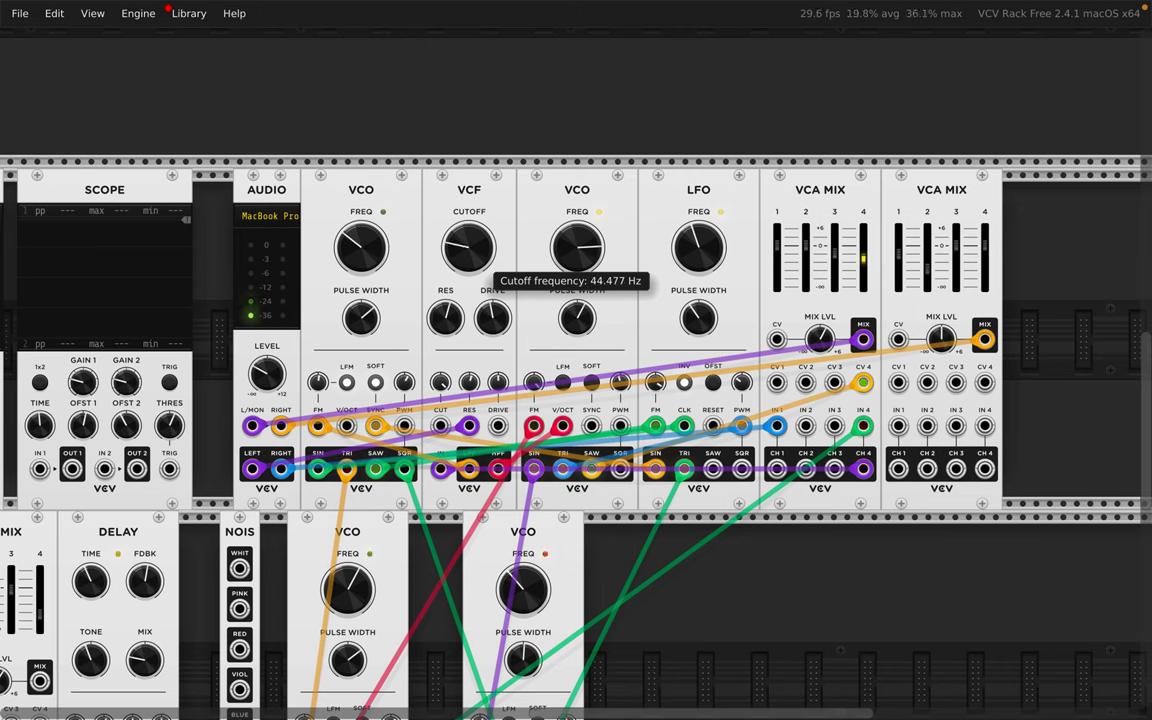
{"action": "left_click_drag", "start_coordinate": [357, 248], "coordinate": [357, 210]}
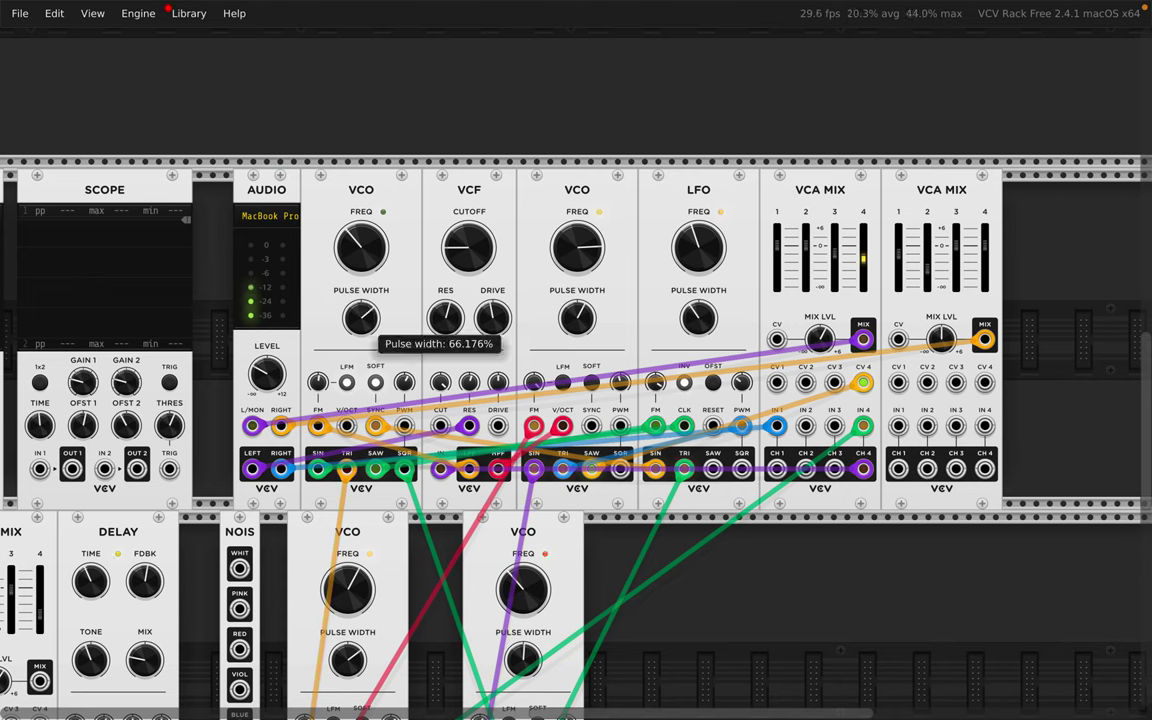
{"action": "left_click_drag", "start_coordinate": [364, 320], "coordinate": [364, 396]}
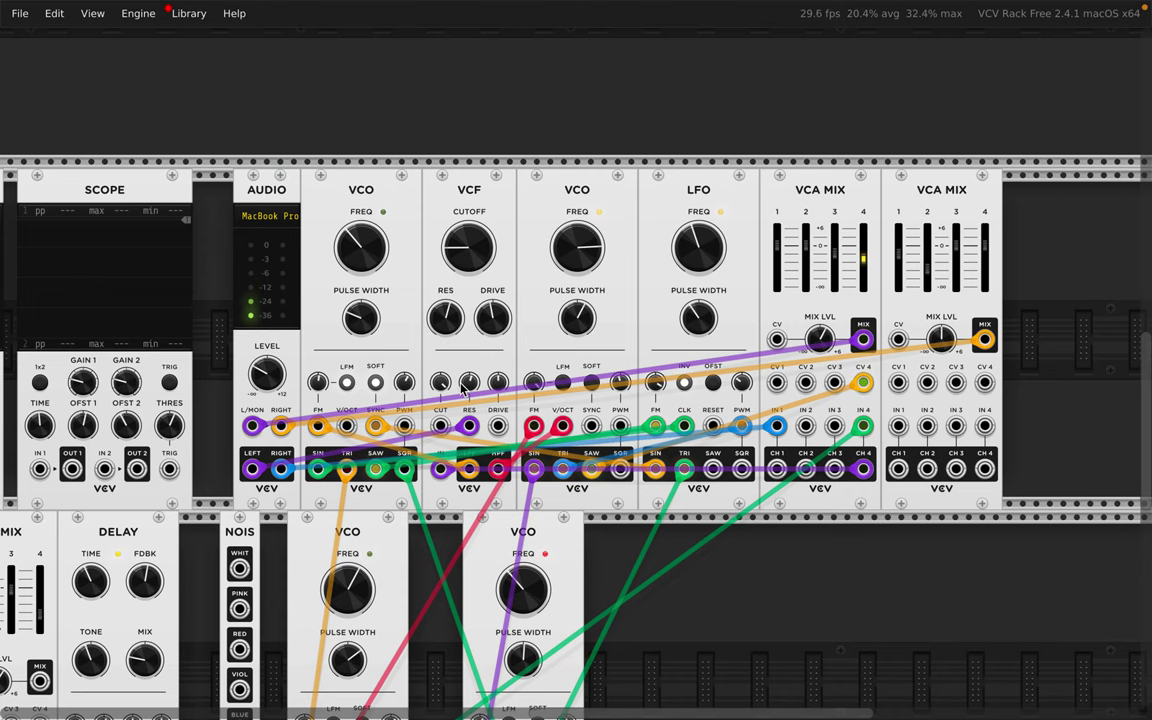
Step: Lower the frequencies of the second upper VCO, the LFO and the first lower VCO, and raise the second lower VCO's frequency above its midpoint
{"action": "left_click_drag", "start_coordinate": [577, 247], "coordinate": [577, 282]}
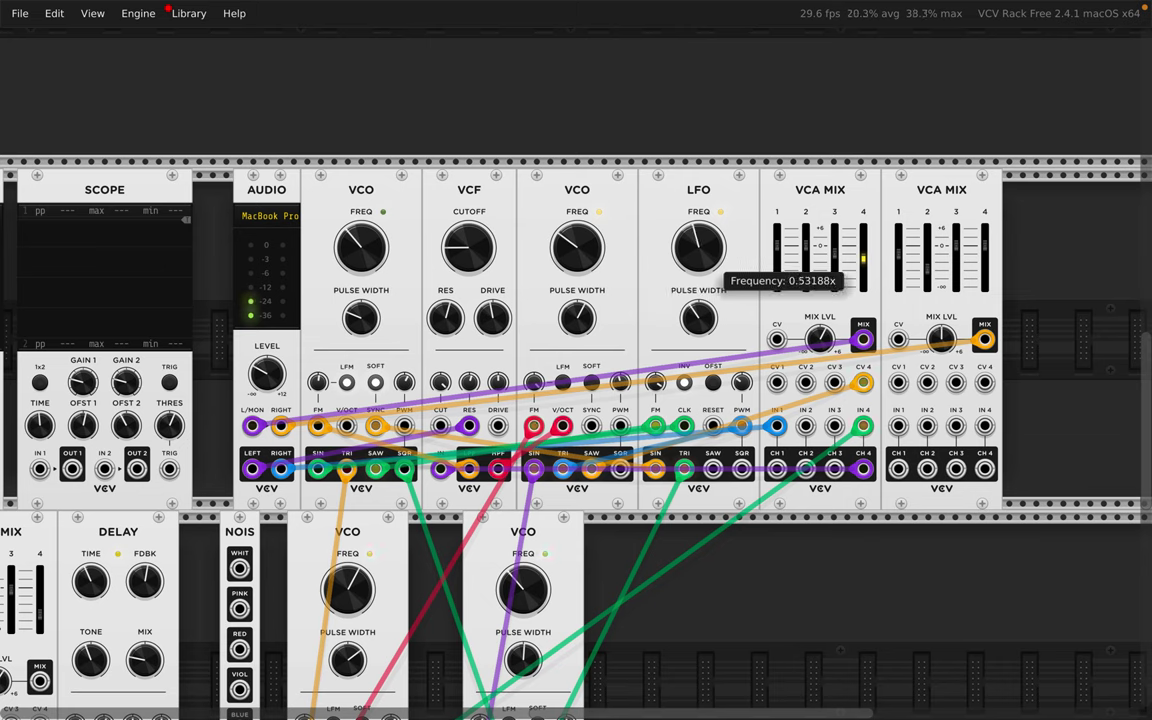
{"action": "left_click_drag", "start_coordinate": [698, 247], "coordinate": [702, 253]}
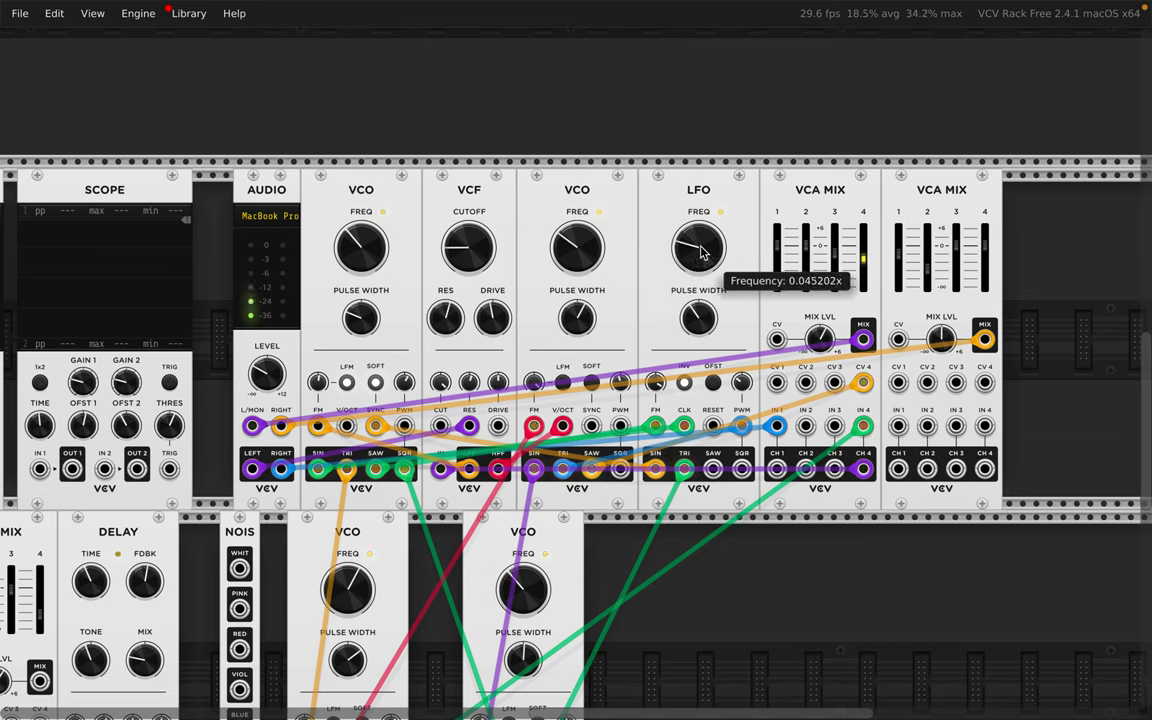
{"action": "mouse_move", "coordinate": [523, 590]}
{"action": "left_mouse_down"}
{"action": "mouse_move", "coordinate": [523, 570]}
{"action": "mouse_move", "coordinate": [523, 586]}
{"action": "left_mouse_up"}
{"action": "left_click_drag", "start_coordinate": [349, 587], "coordinate": [352, 596]}
Step: Adjust the first lower VCO's FM amount and the VCF's cutoff CV amount, and set the second upper VCO's FM amount to about -6.4%
{"action": "scroll", "coordinate": [352, 585], "scroll_direction": "down", "scroll_amount": 5}
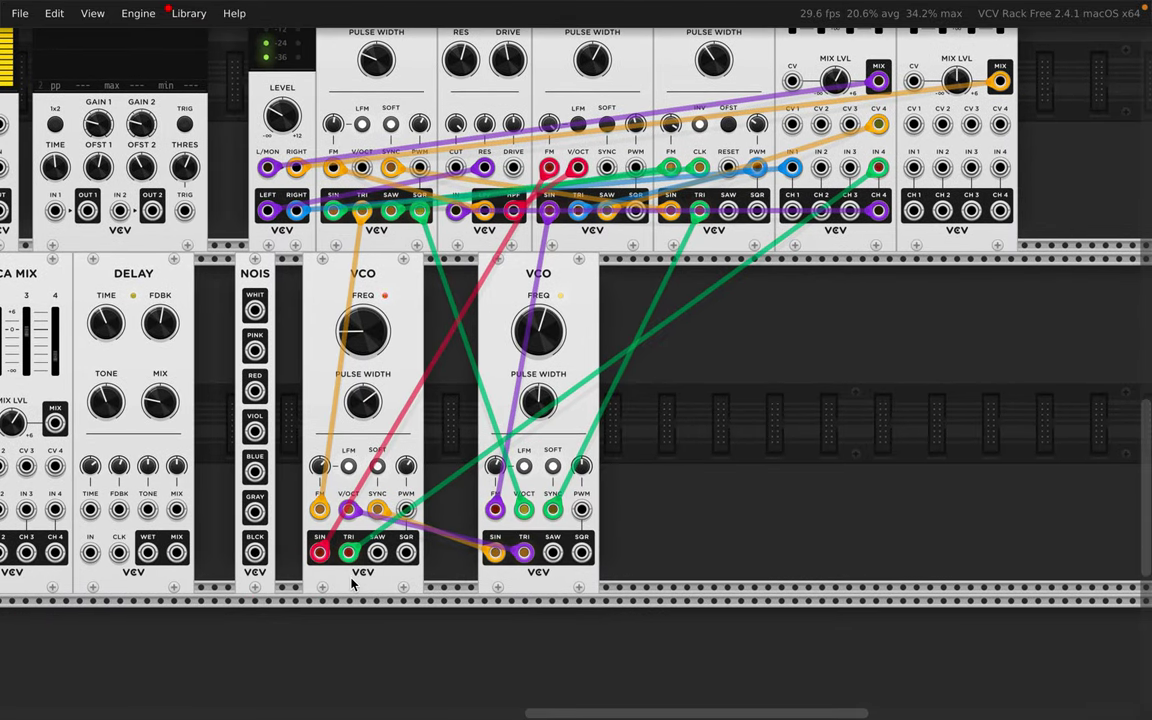
{"action": "left_click_drag", "start_coordinate": [320, 466], "coordinate": [320, 460]}
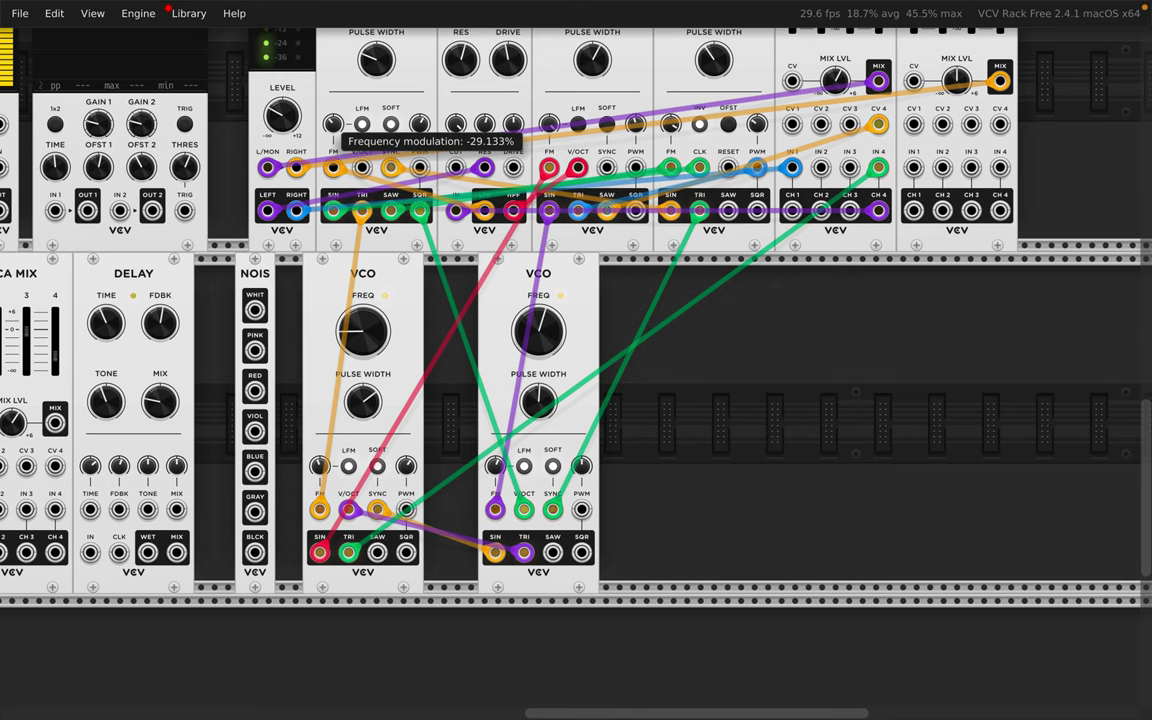
{"action": "left_click_drag", "start_coordinate": [456, 124], "coordinate": [456, 142]}
{"action": "left_click_drag", "start_coordinate": [549, 124], "coordinate": [549, 145]}
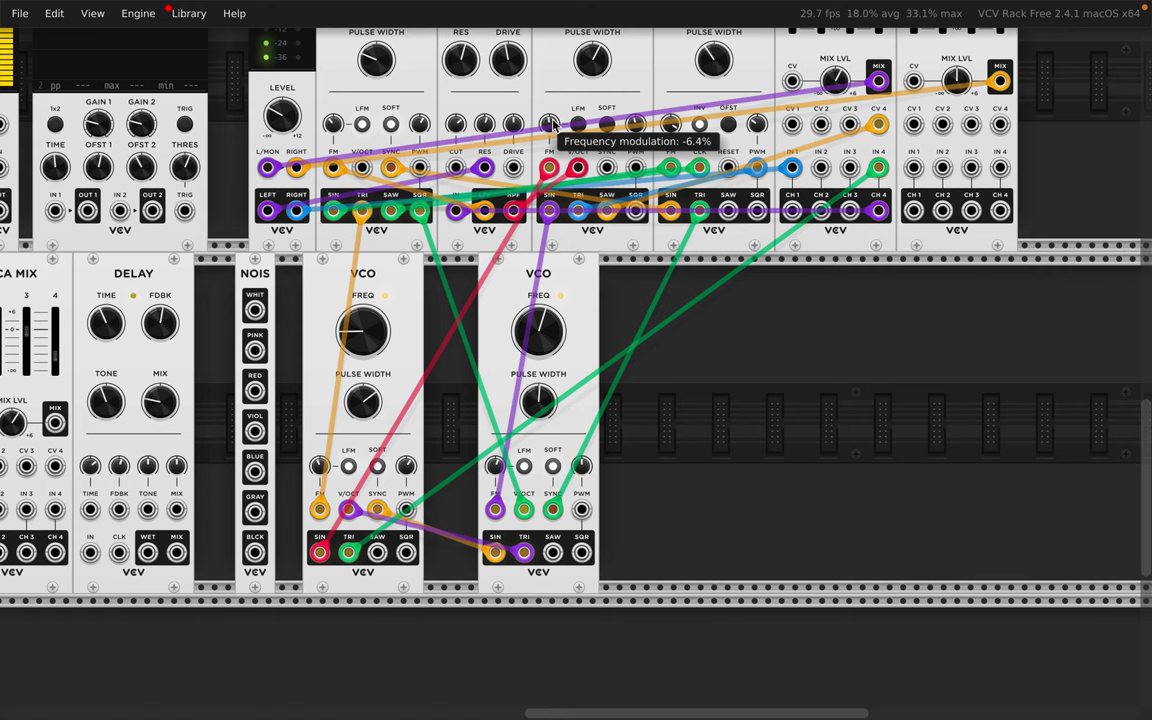
Step: Raise both upper VCOs' frequencies and the LFO's frequency to about 0.13x, and increase the Audio level slightly
{"action": "scroll", "coordinate": [552, 124], "scroll_direction": "up", "scroll_amount": 5}
{"action": "left_click_drag", "start_coordinate": [574, 193], "coordinate": [574, 178]}
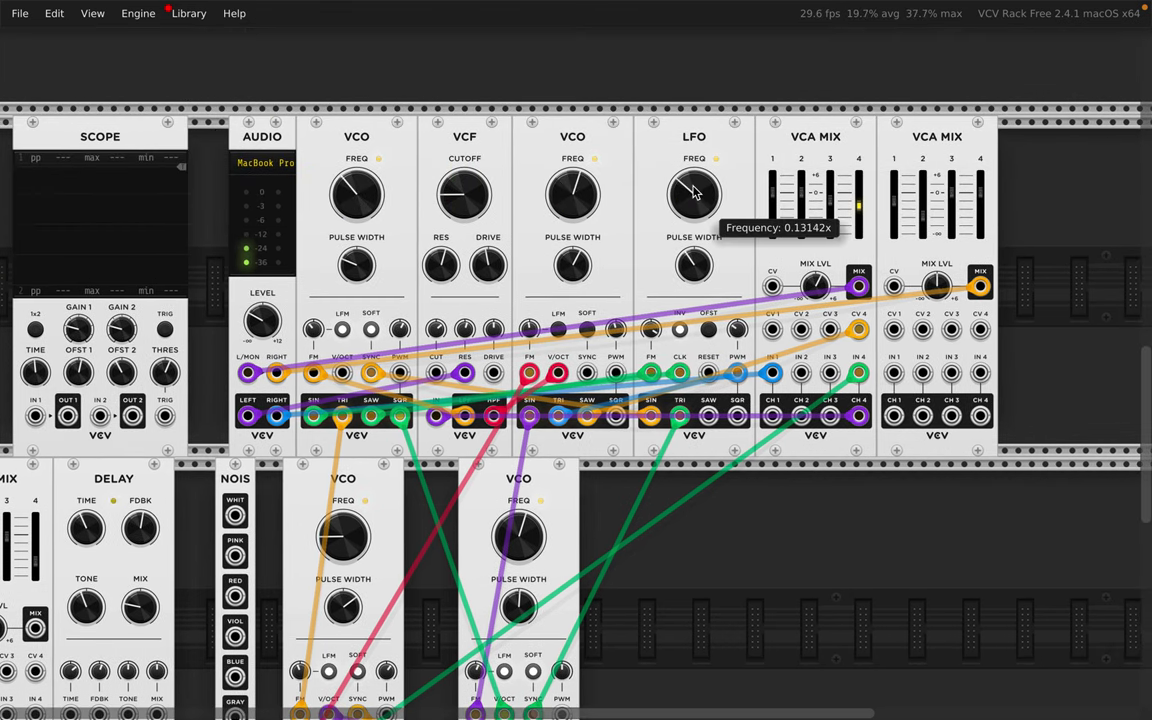
{"action": "mouse_move", "coordinate": [357, 193]}
{"action": "left_mouse_down"}
{"action": "mouse_move", "coordinate": [357, 180]}
{"action": "mouse_move", "coordinate": [357, 195]}
{"action": "left_mouse_up"}
{"action": "mouse_move", "coordinate": [262, 320]}
{"action": "left_mouse_down"}
{"action": "mouse_move", "coordinate": [262, 310]}
{"action": "mouse_move", "coordinate": [262, 321]}
{"action": "left_mouse_up"}
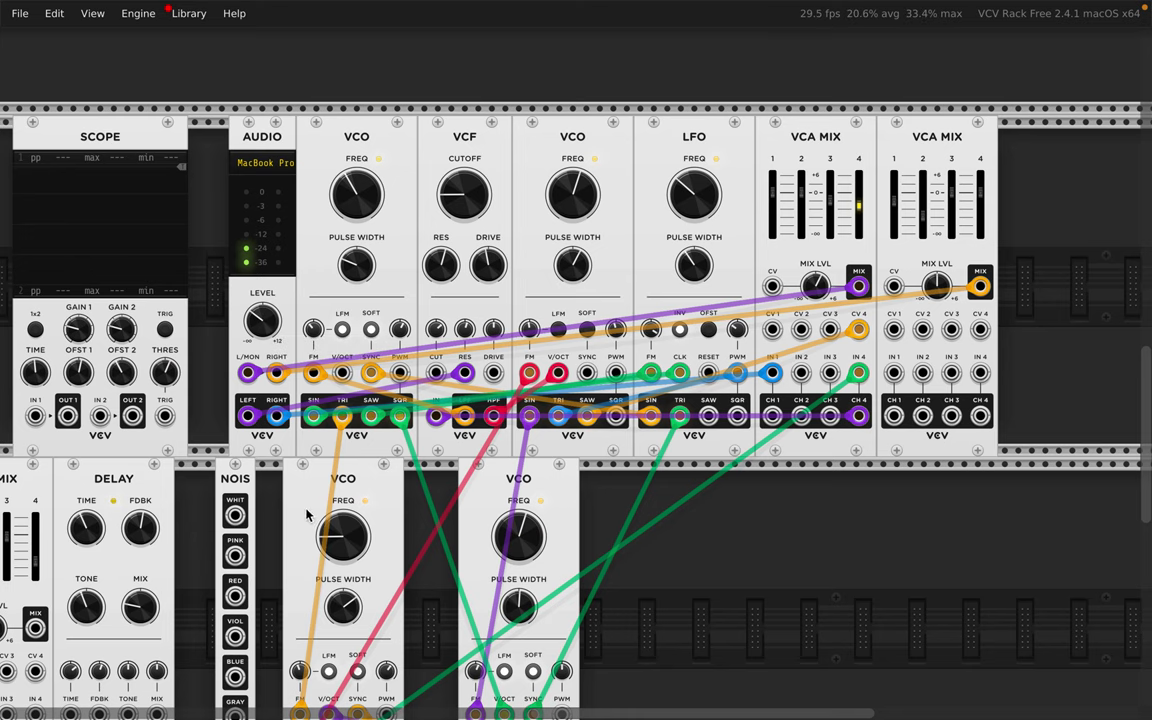
Step: Set the first lower VCO's frequency to about 133 Hz and its pulse width to about 44.7%
{"action": "left_click_drag", "start_coordinate": [343, 545], "coordinate": [343, 529]}
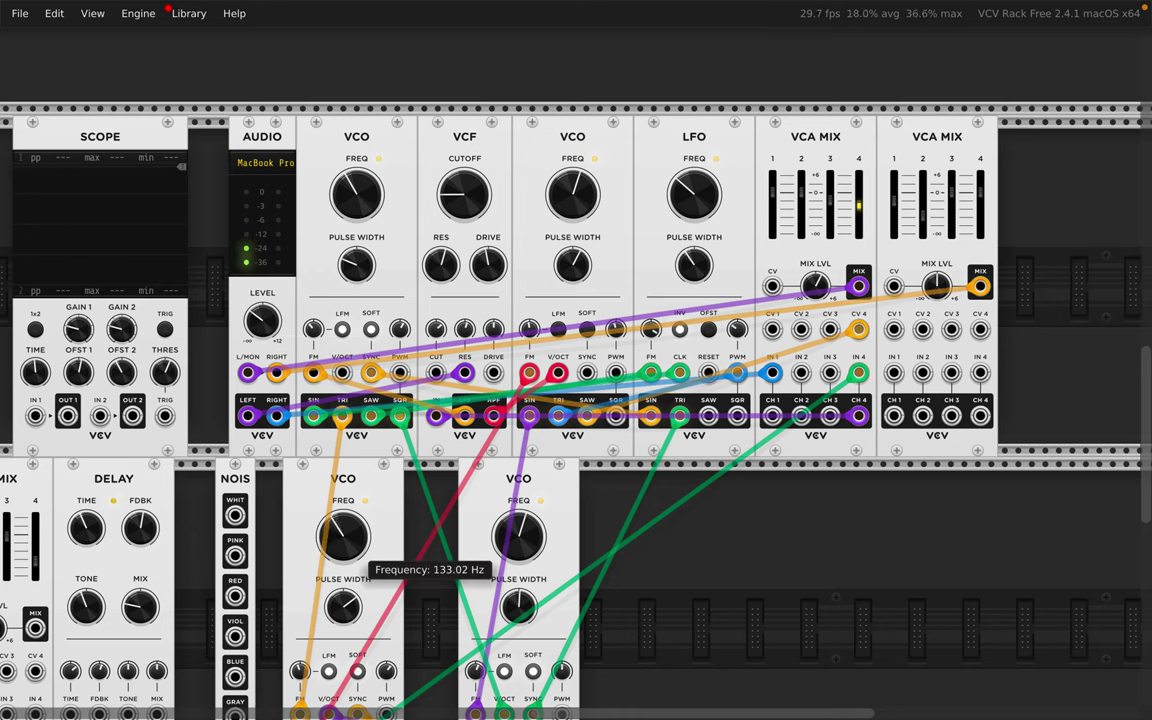
{"action": "left_click_drag", "start_coordinate": [342, 605], "coordinate": [342, 609]}
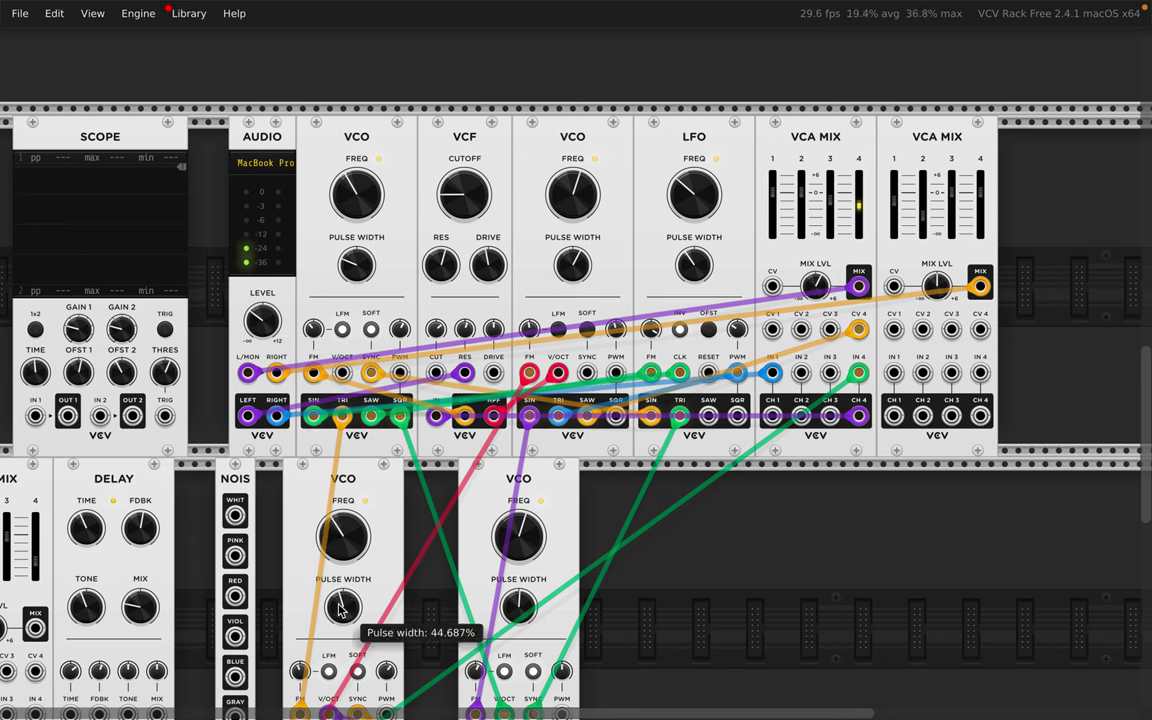
Step: Switch the first lower VCO to 1V/octave FM mode and hard sync
{"action": "scroll", "coordinate": [340, 612], "scroll_direction": "down", "scroll_amount": 1}
{"action": "scroll", "coordinate": [340, 612], "scroll_direction": "down", "scroll_amount": 5}
{"action": "left_click", "coordinate": [338, 566]}
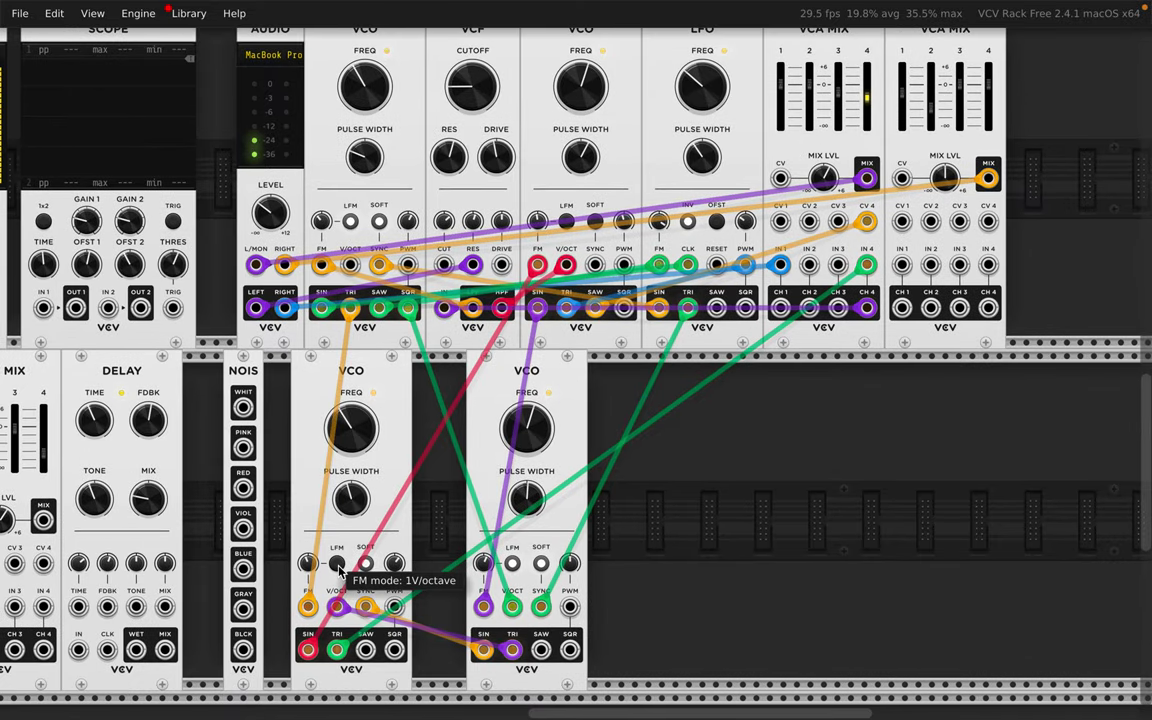
{"action": "left_click", "coordinate": [368, 565]}
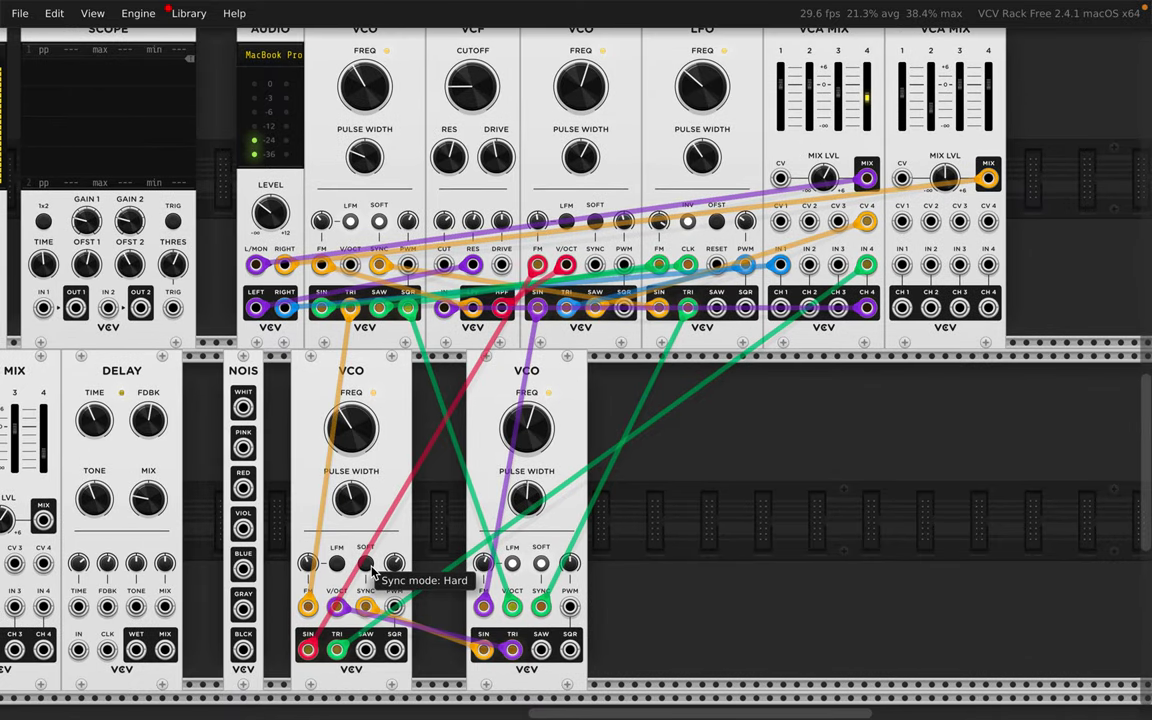
Step: Lower the first lower VCO's pulse width modulation amount, and adjust its FM amount and the second lower VCO's pulse width modulation amount
{"action": "left_click_drag", "start_coordinate": [395, 563], "coordinate": [395, 578]}
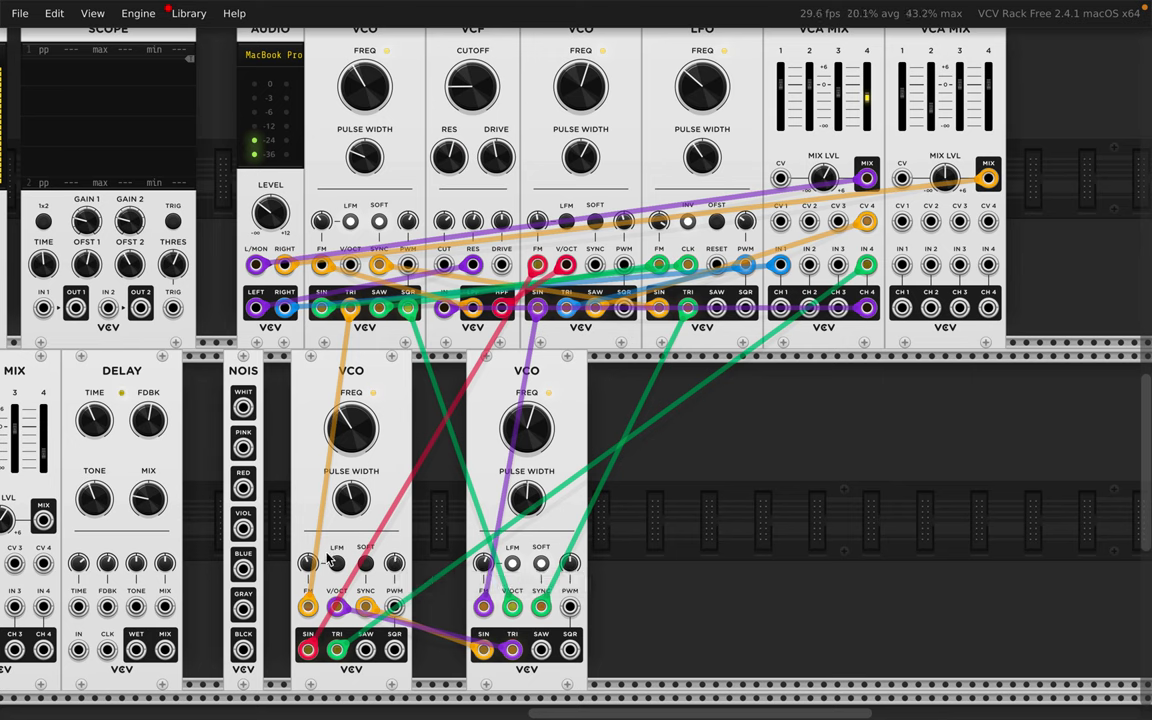
{"action": "mouse_move", "coordinate": [308, 563]}
{"action": "left_mouse_down"}
{"action": "mouse_move", "coordinate": [308, 533]}
{"action": "mouse_move", "coordinate": [310, 567]}
{"action": "left_mouse_up"}
{"action": "left_click_drag", "start_coordinate": [569, 563], "coordinate": [569, 543]}
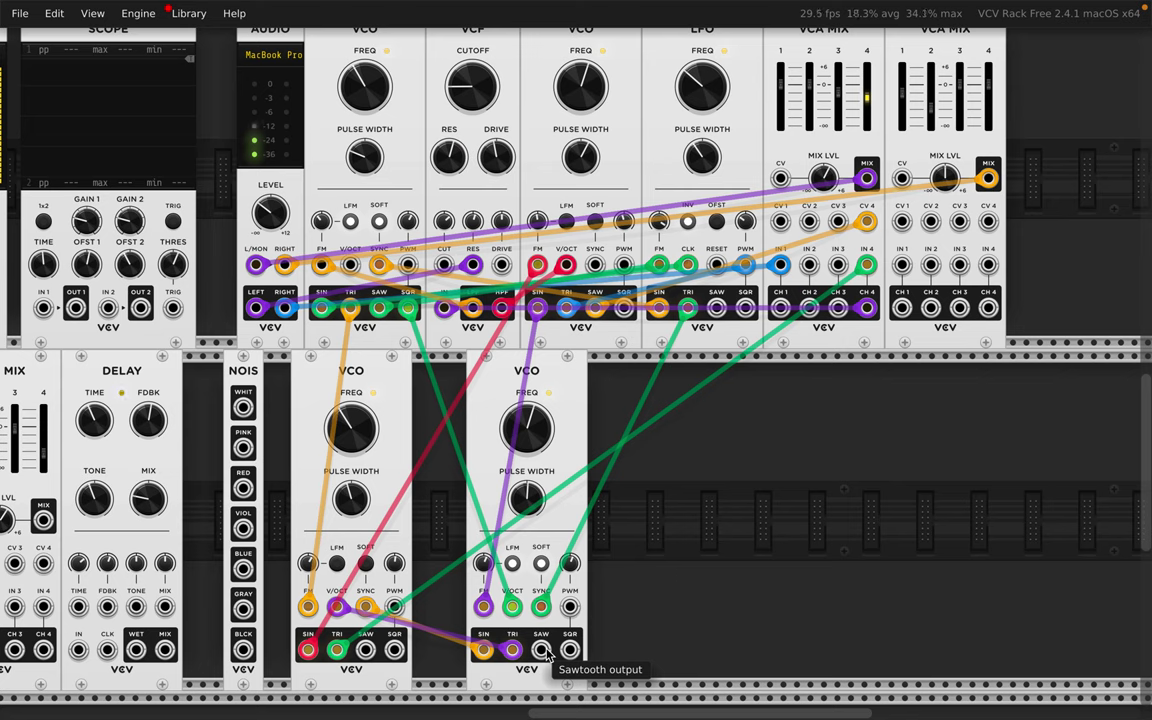
Step: Route the second lower VCO's sawtooth output to the VCF's cutoff input and fine-tune that VCO's frequency
{"action": "left_click_drag", "start_coordinate": [539, 650], "coordinate": [393, 612]}
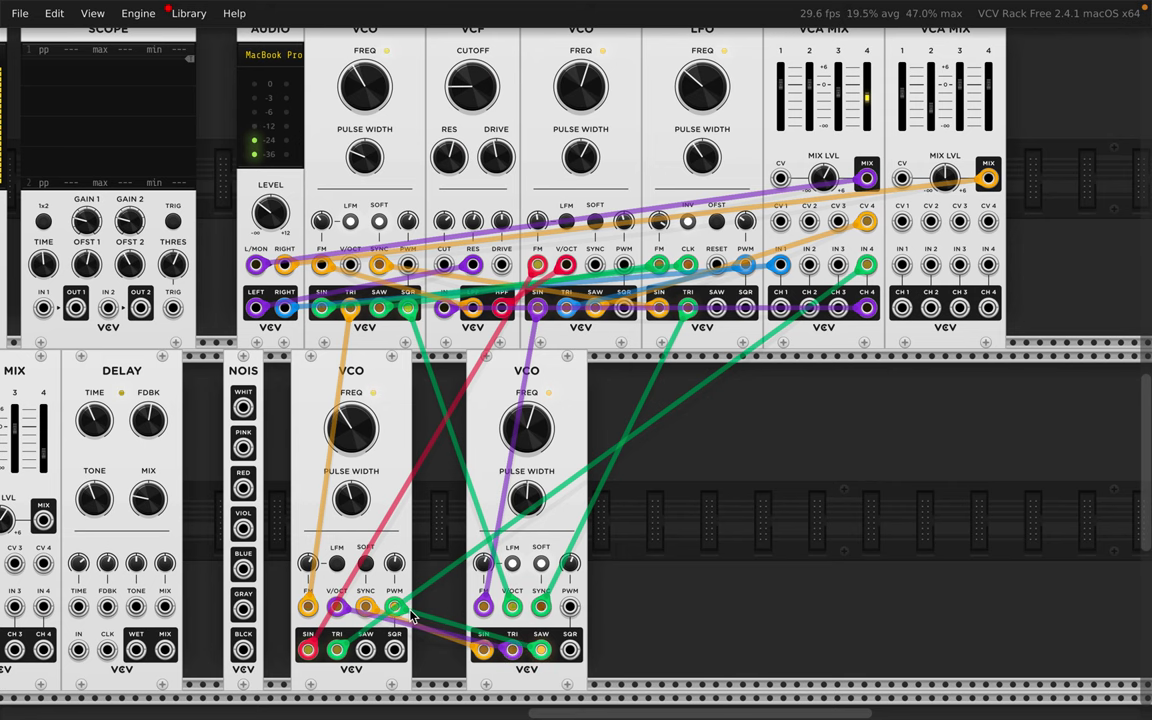
{"action": "scroll", "coordinate": [393, 612], "scroll_direction": "down", "scroll_amount": 1}
{"action": "scroll", "coordinate": [393, 612], "scroll_direction": "right", "scroll_amount": 1}
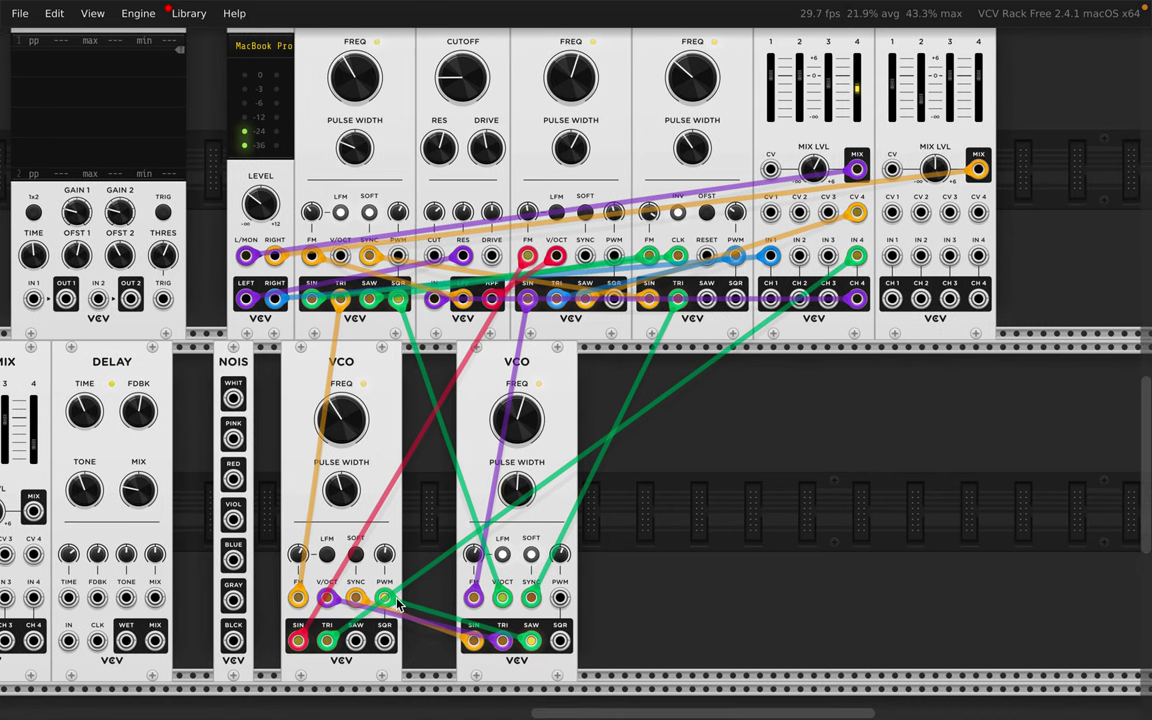
{"action": "left_click_drag", "start_coordinate": [390, 600], "coordinate": [433, 257]}
{"action": "left_click_drag", "start_coordinate": [537, 402], "coordinate": [537, 404]}
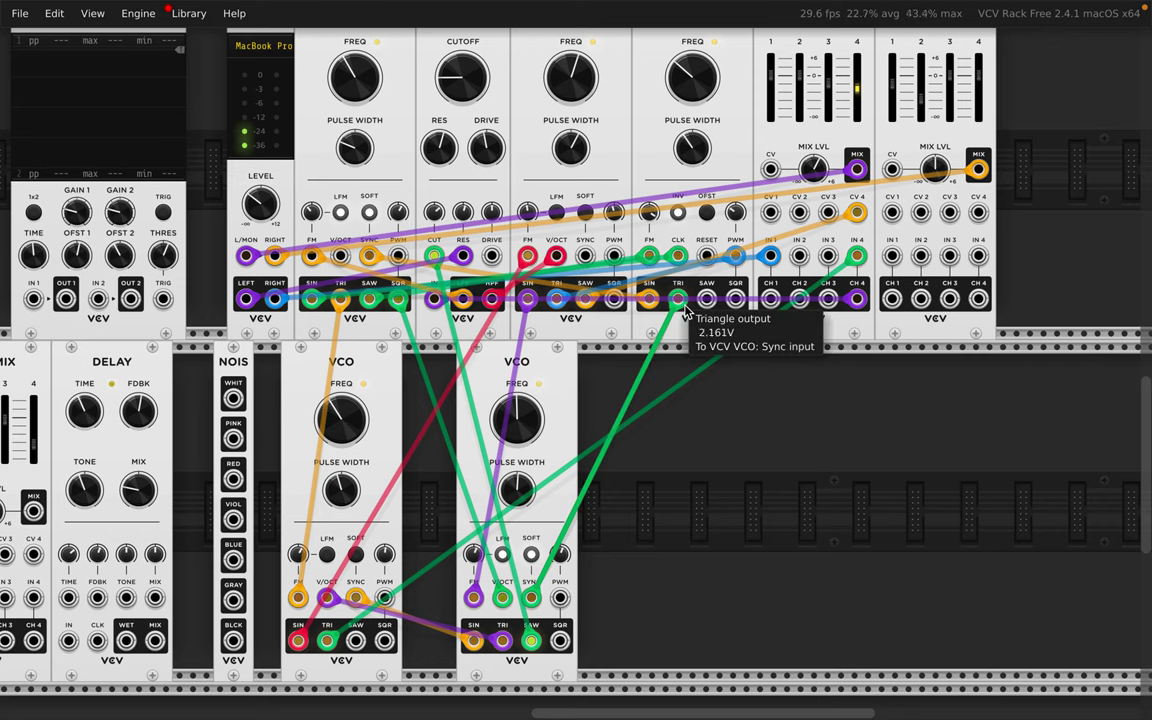
{"action": "mouse_move", "coordinate": [583, 9]}
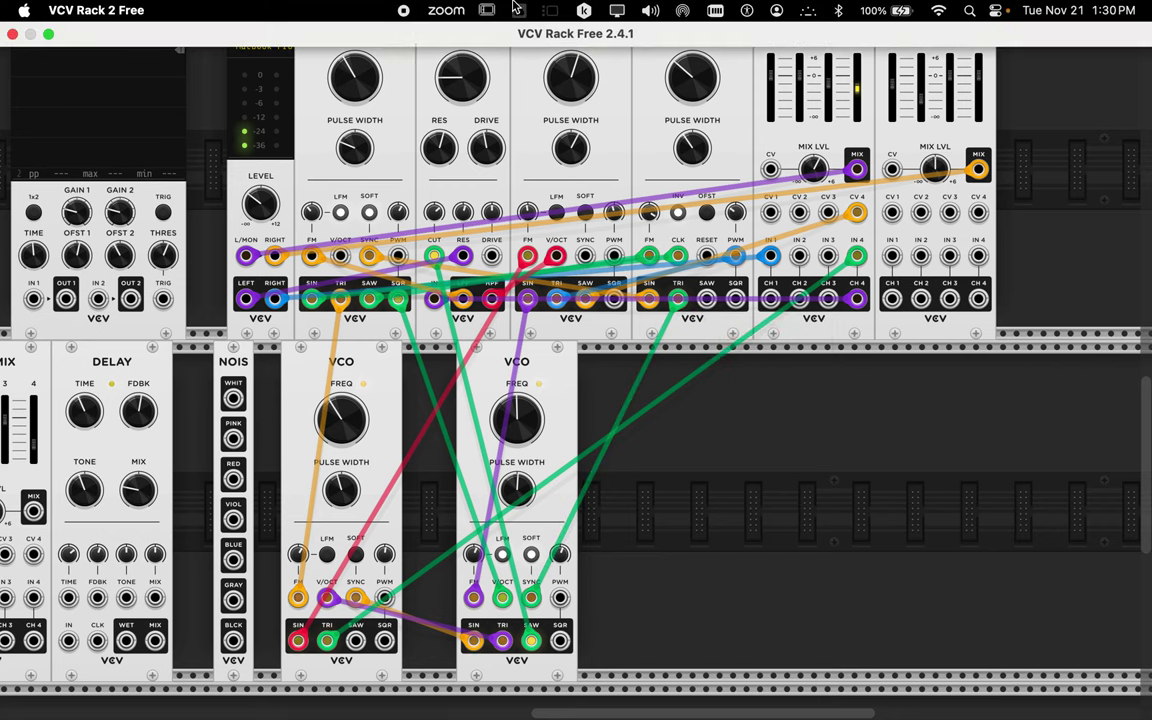